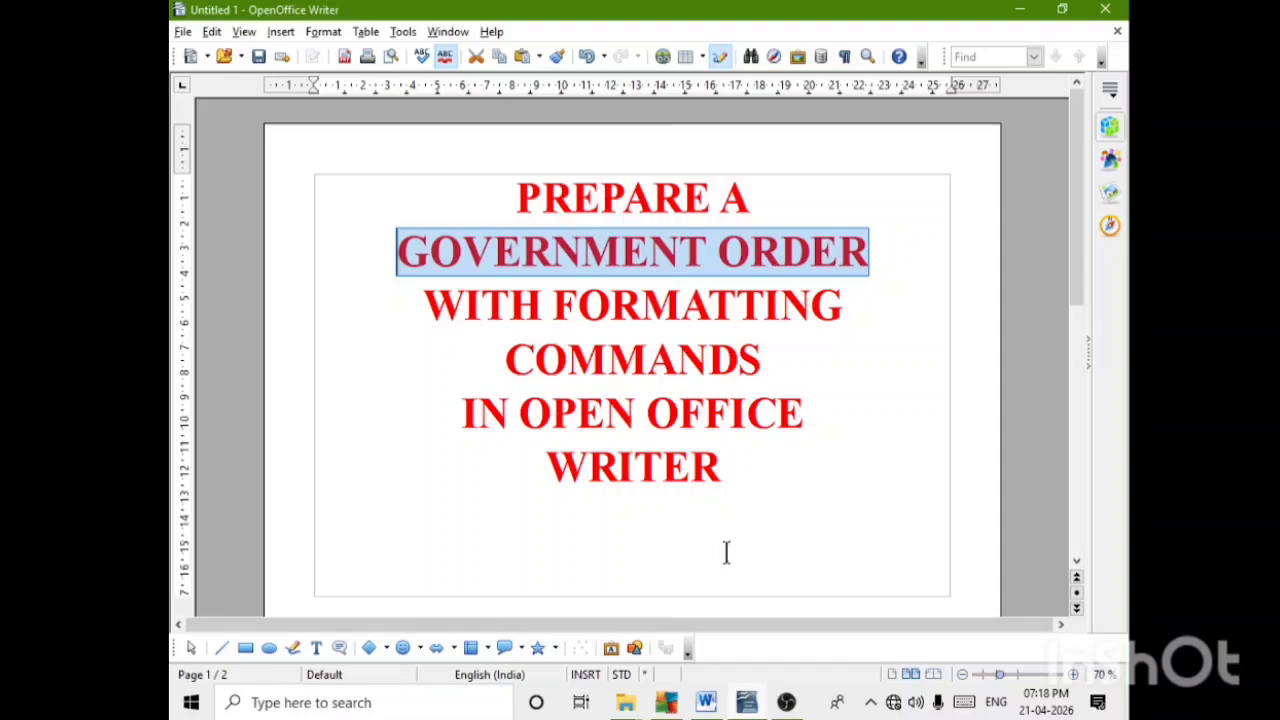
# Open a new blank OpenOffice Writer document.
pyautogui.click(303, 704)
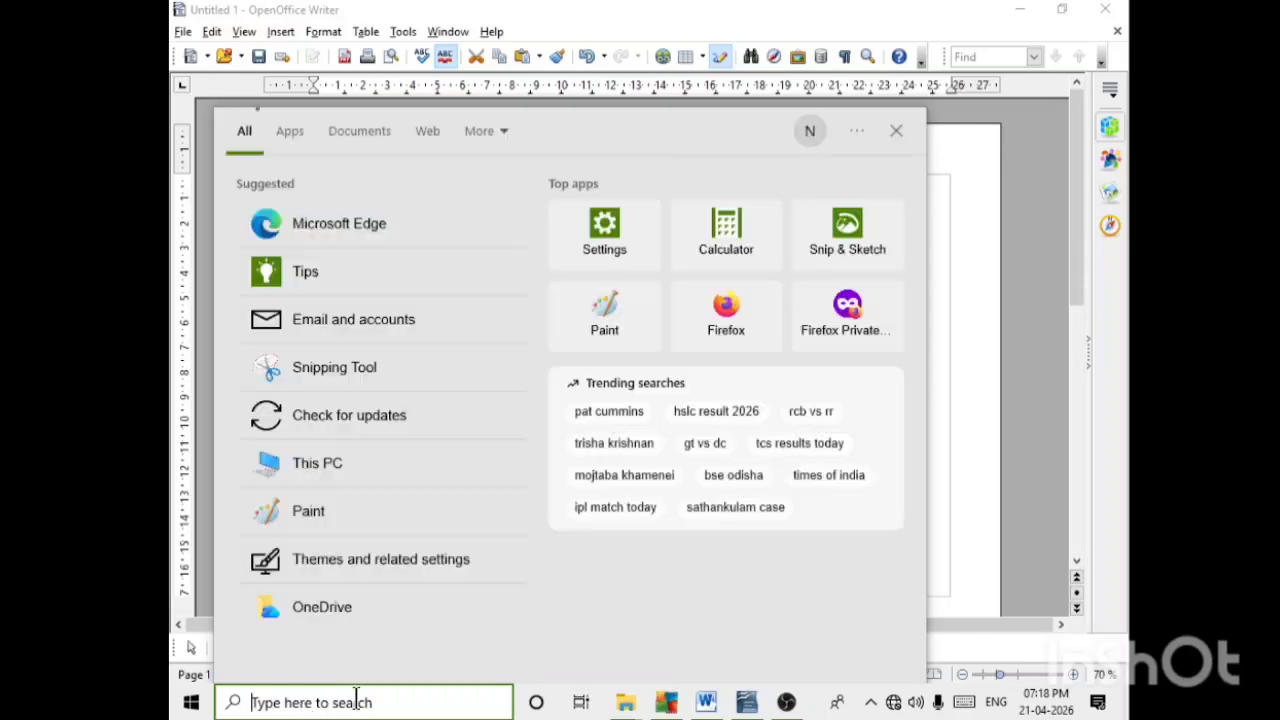
pyautogui.write('S')
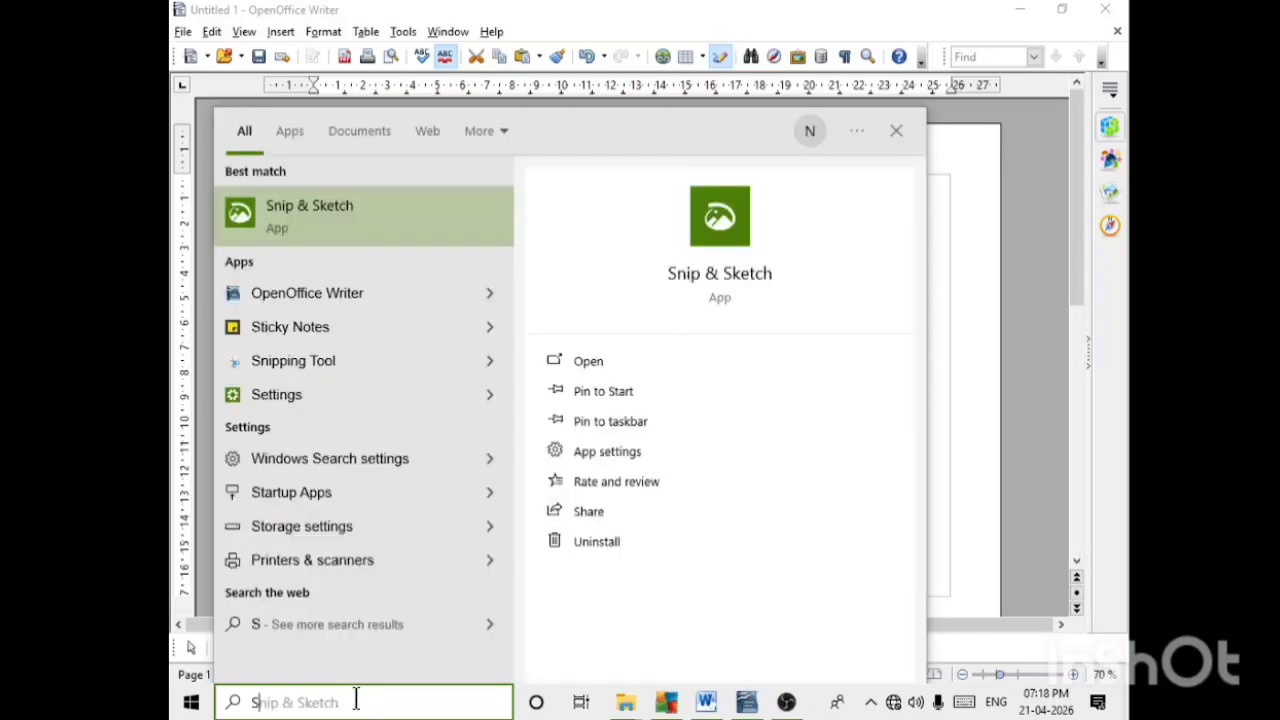
pyautogui.write('WR')
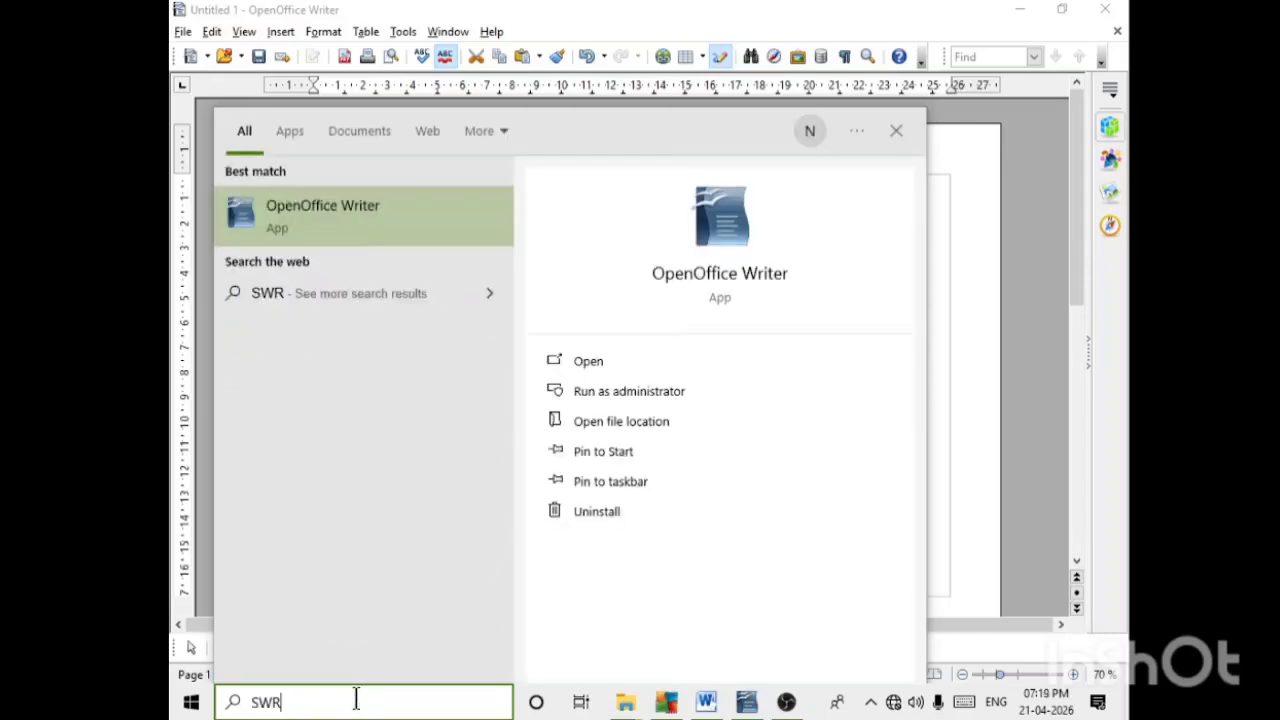
pyautogui.press('Return')
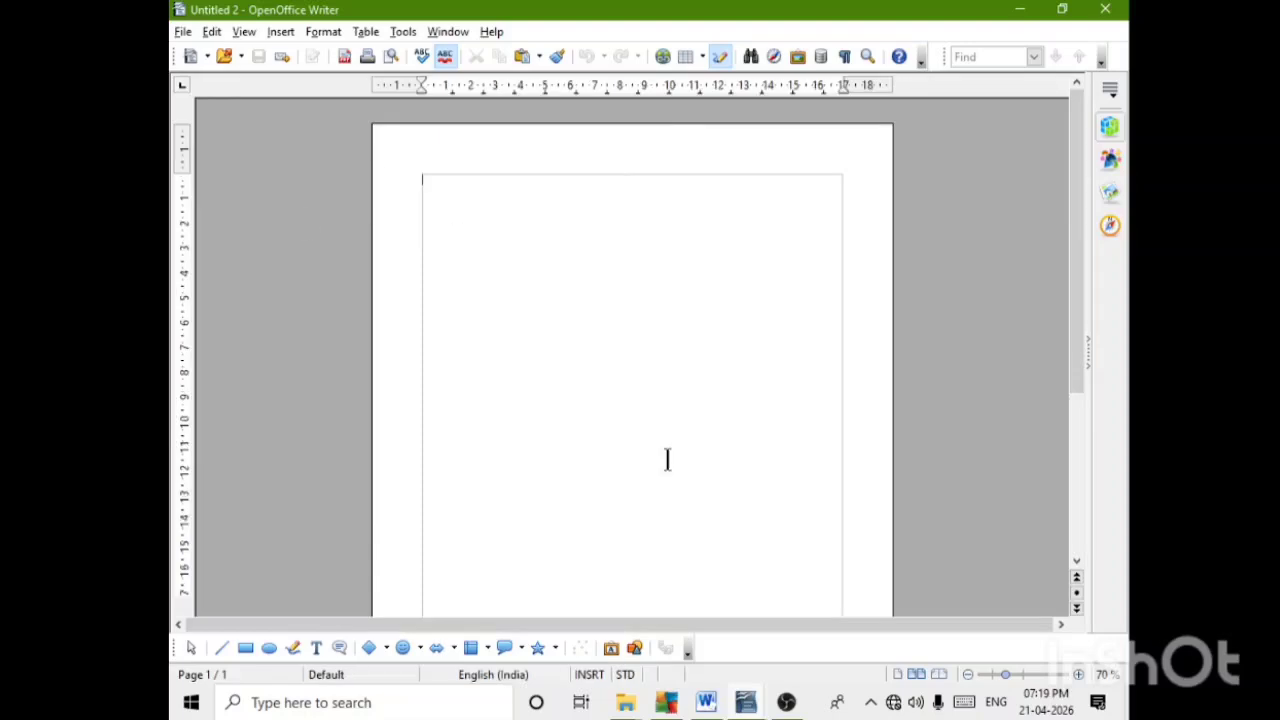
# Enter the heading "GOVERNMENT OF TAMIL NADU" on the first line of the document.
pyautogui.keyDown('ctrl'); pyautogui.scroll(4, 728, 411); pyautogui.keyUp('ctrl')
pyautogui.keyDown('ctrl'); pyautogui.scroll(-2, 728, 411); pyautogui.keyUp('ctrl')
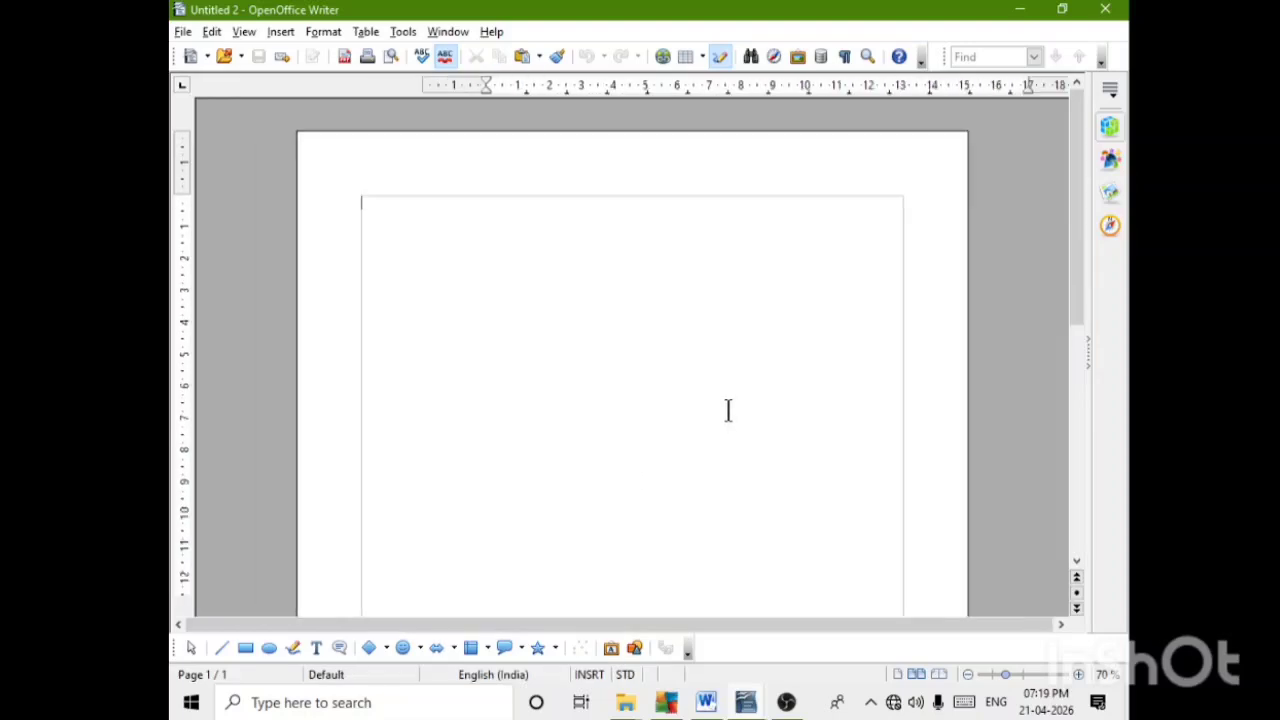
pyautogui.keyDown('ctrl'); pyautogui.scroll(2, 863, 317); pyautogui.keyUp('ctrl')
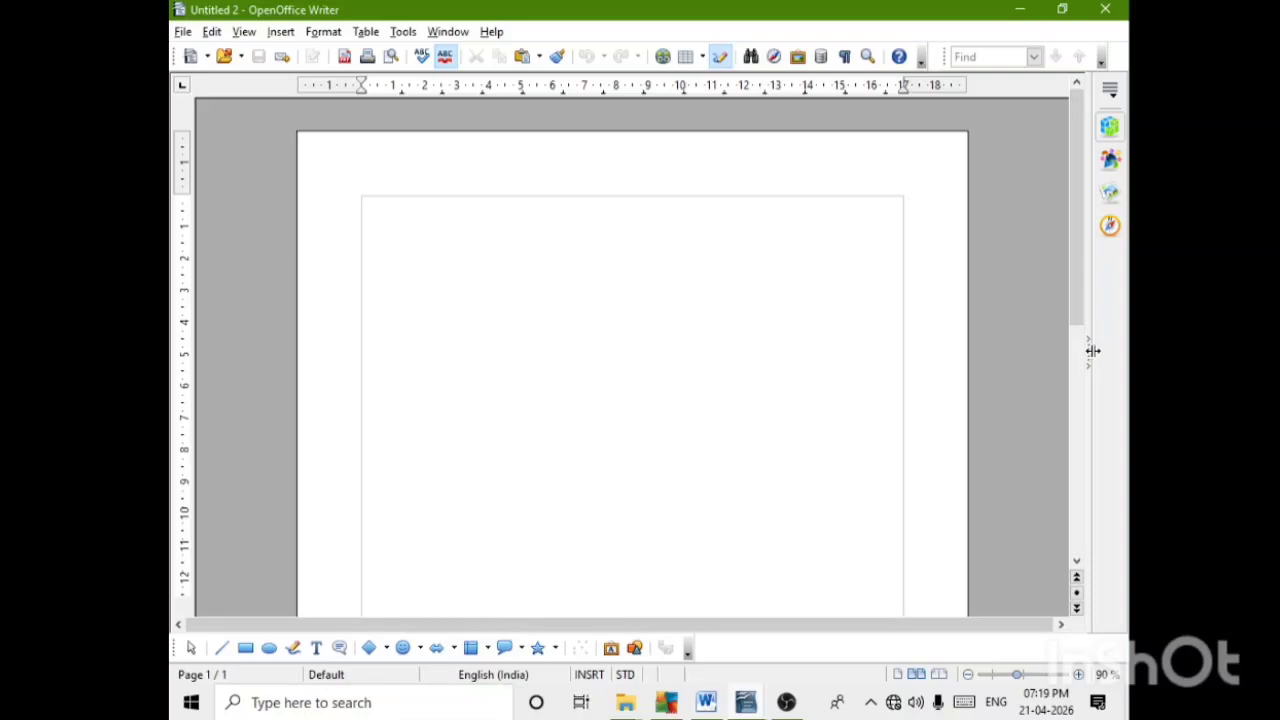
pyautogui.moveTo(1088, 352); pyautogui.dragTo(965, 352)
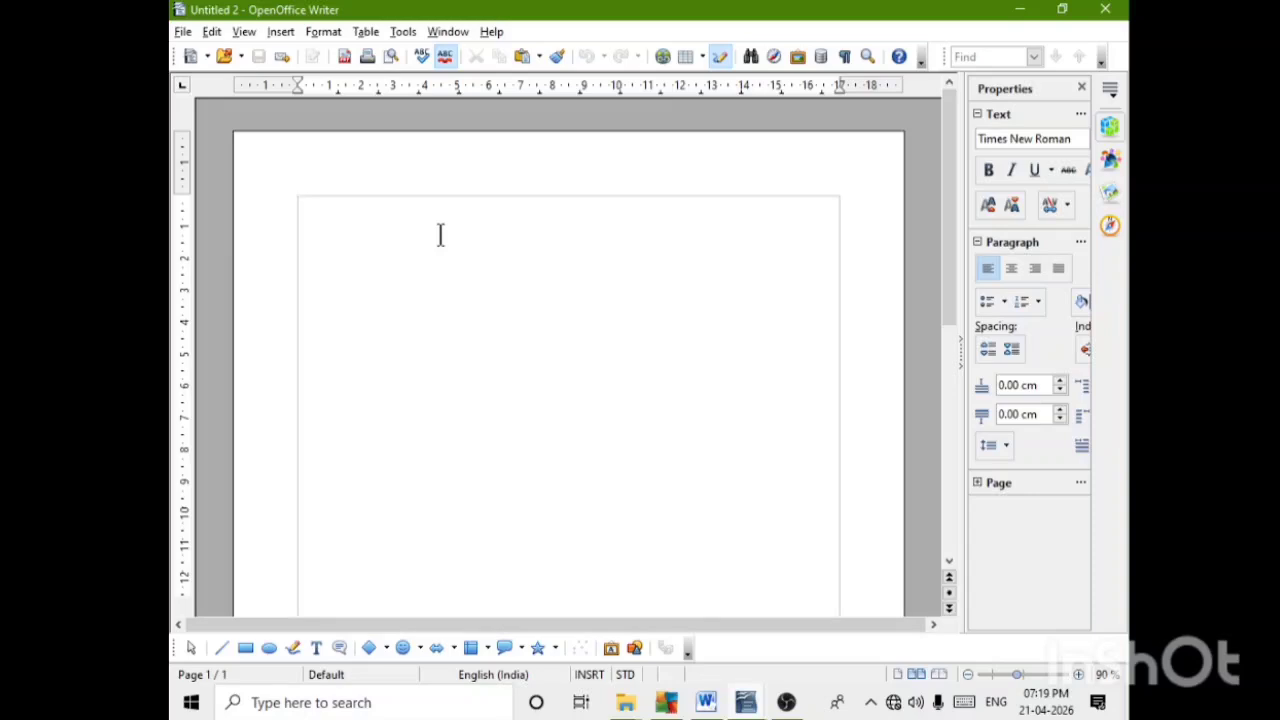
pyautogui.write('gp')
pyautogui.press('BackSpace')
pyautogui.press('BackSpace')
pyautogui.write('GOVERNMENT')
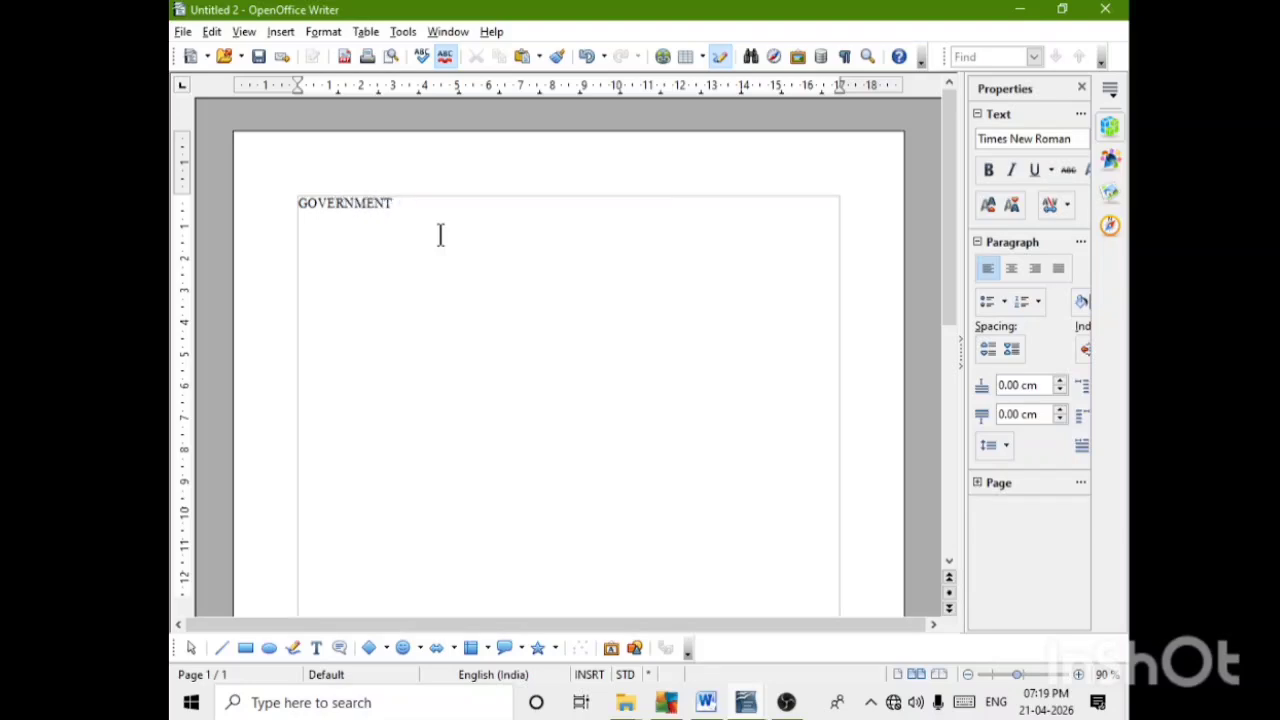
pyautogui.write(' OF TAMIL NADU')
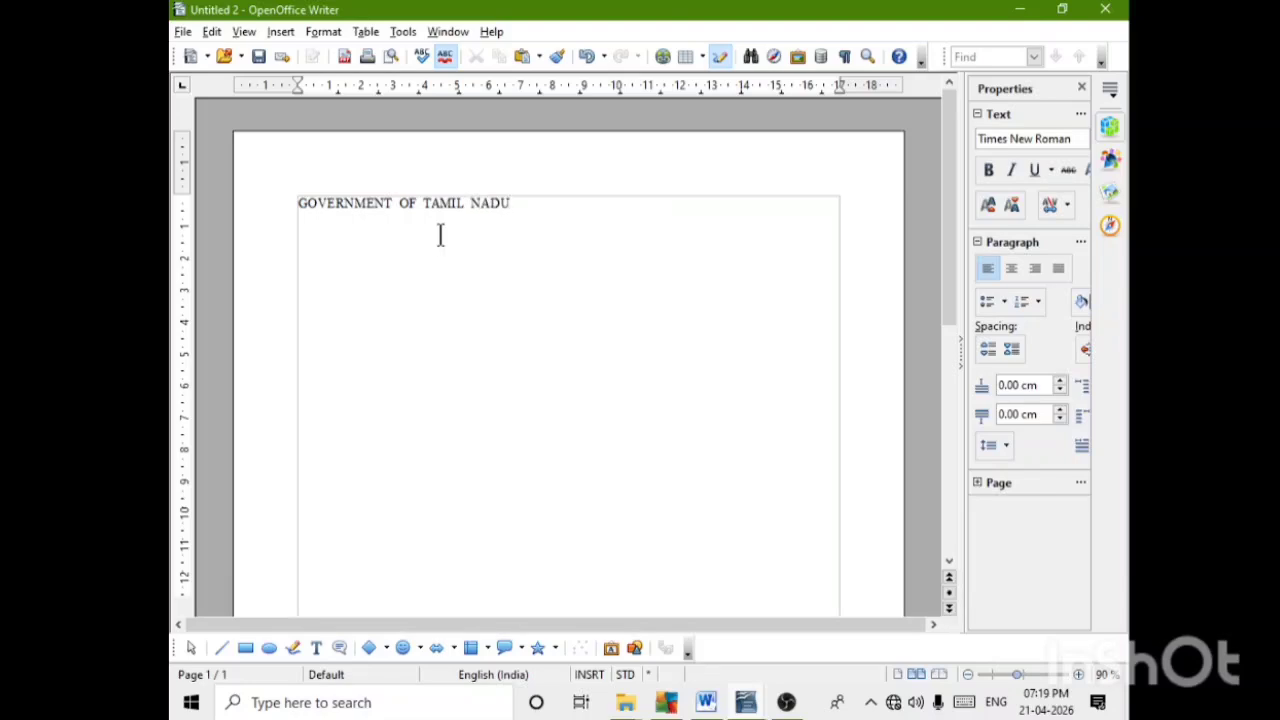
# Add the line "Abstract" below the government heading.
pyautogui.press('Return')
pyautogui.write('a')
pyautogui.press('BackSpace')
pyautogui.write('A')
pyautogui.write('bstract')
# Set a tab stop at about 1.8 cm and begin an indented paragraph with "Old Age Pension sanction of pension for persons in the -".
pyautogui.press('Return')
pyautogui.click(355, 88)
pyautogui.press('Tab')
pyautogui.write('Old A')
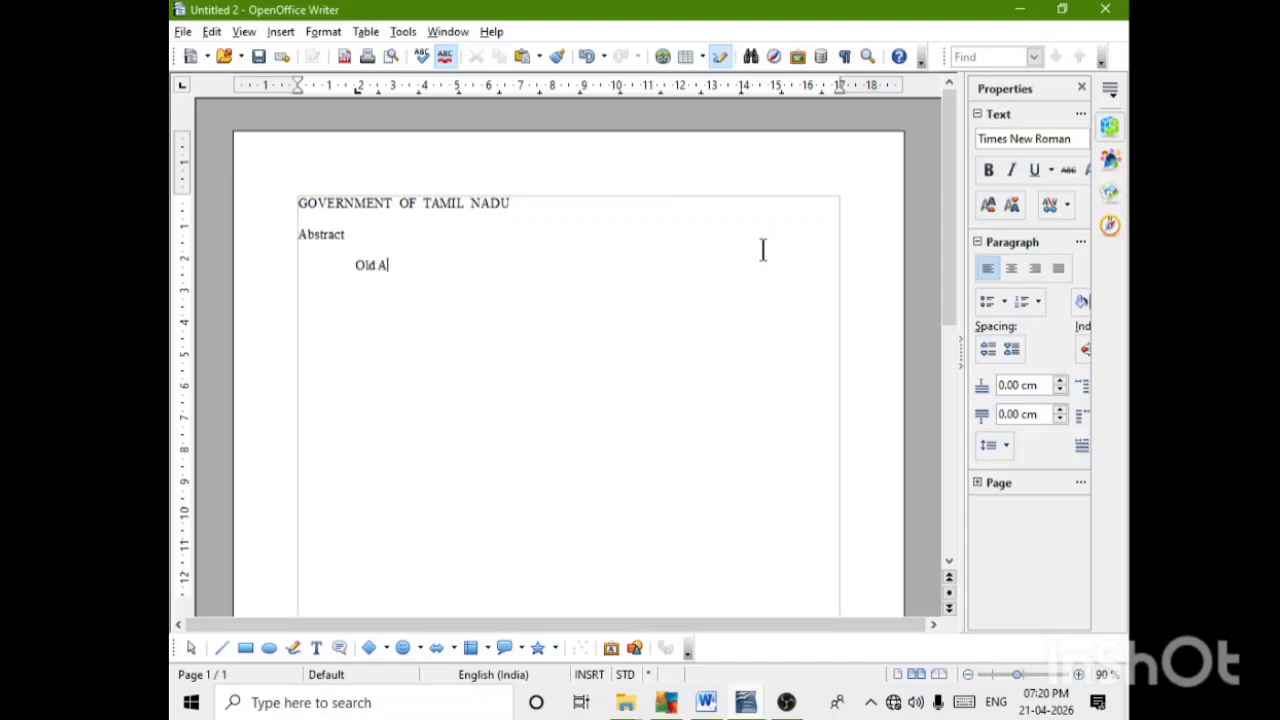
pyautogui.write('ge Pension sanction of')
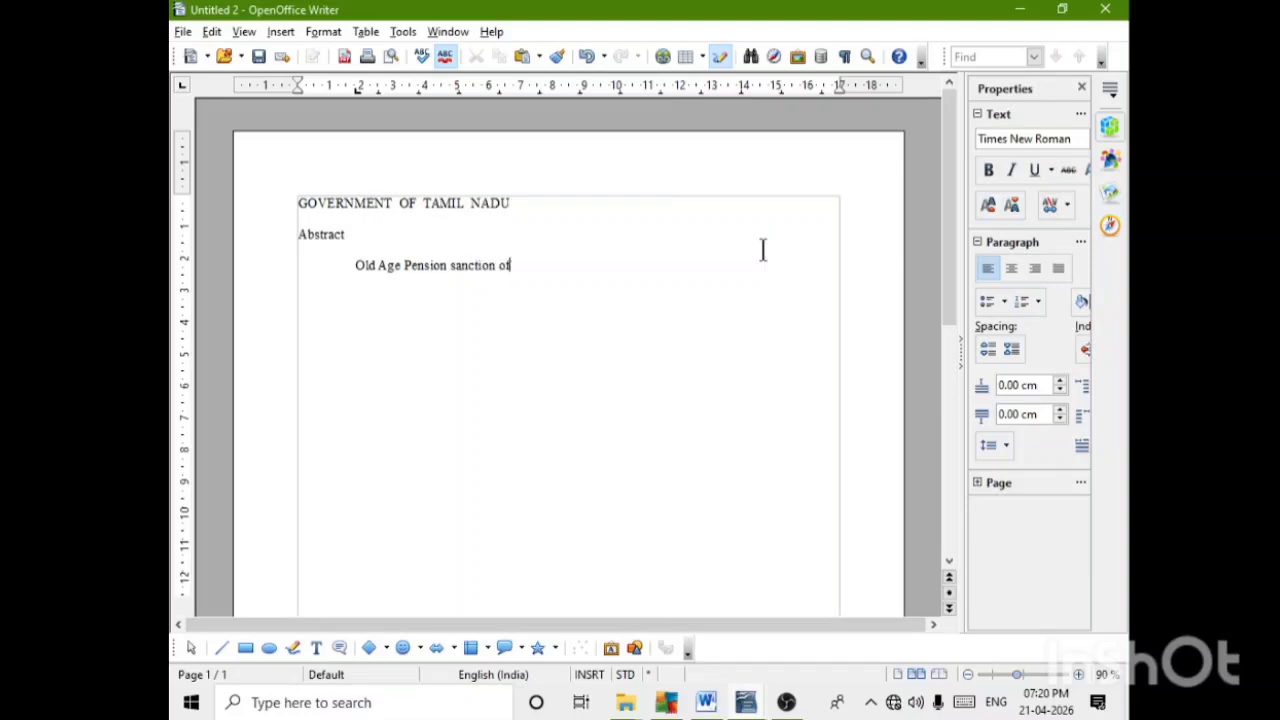
pyautogui.write(' pension for persons in the')
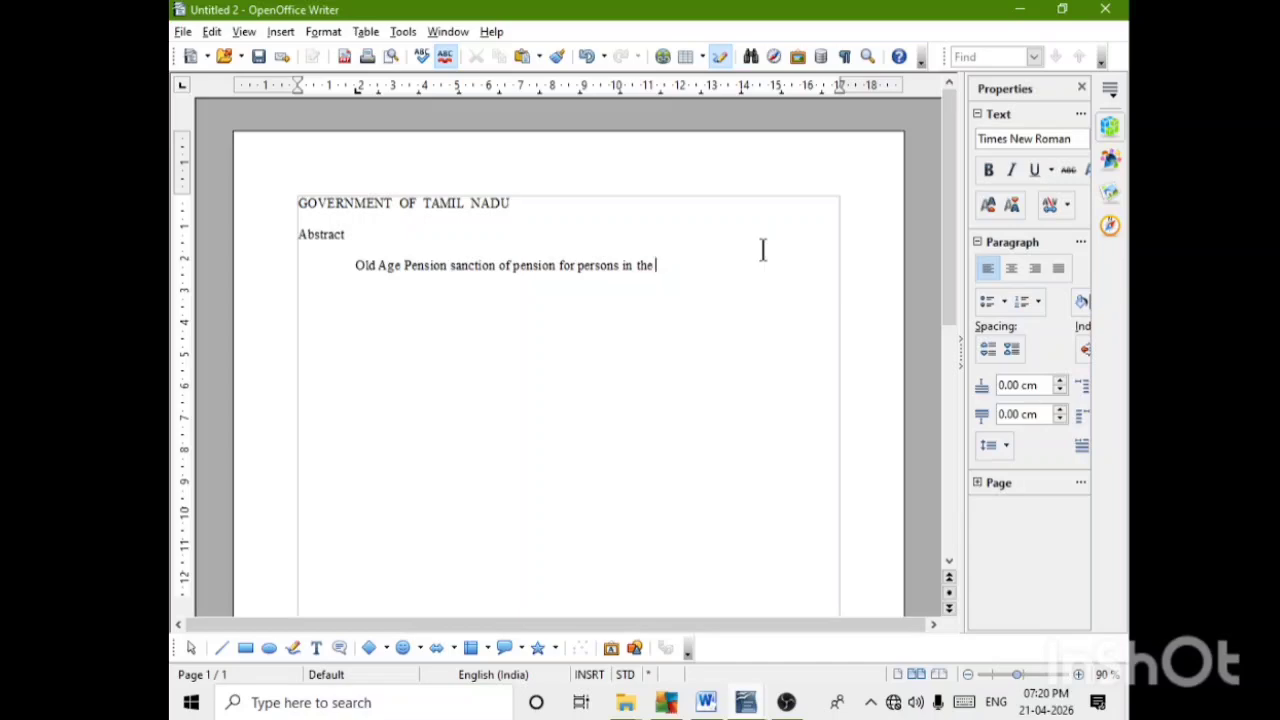
pyautogui.write('-')
# Complete the abstract paragraph with "waiting list as on 31st December 1989 Orders – Issued.".
pyautogui.scroll(5, 744, 323)
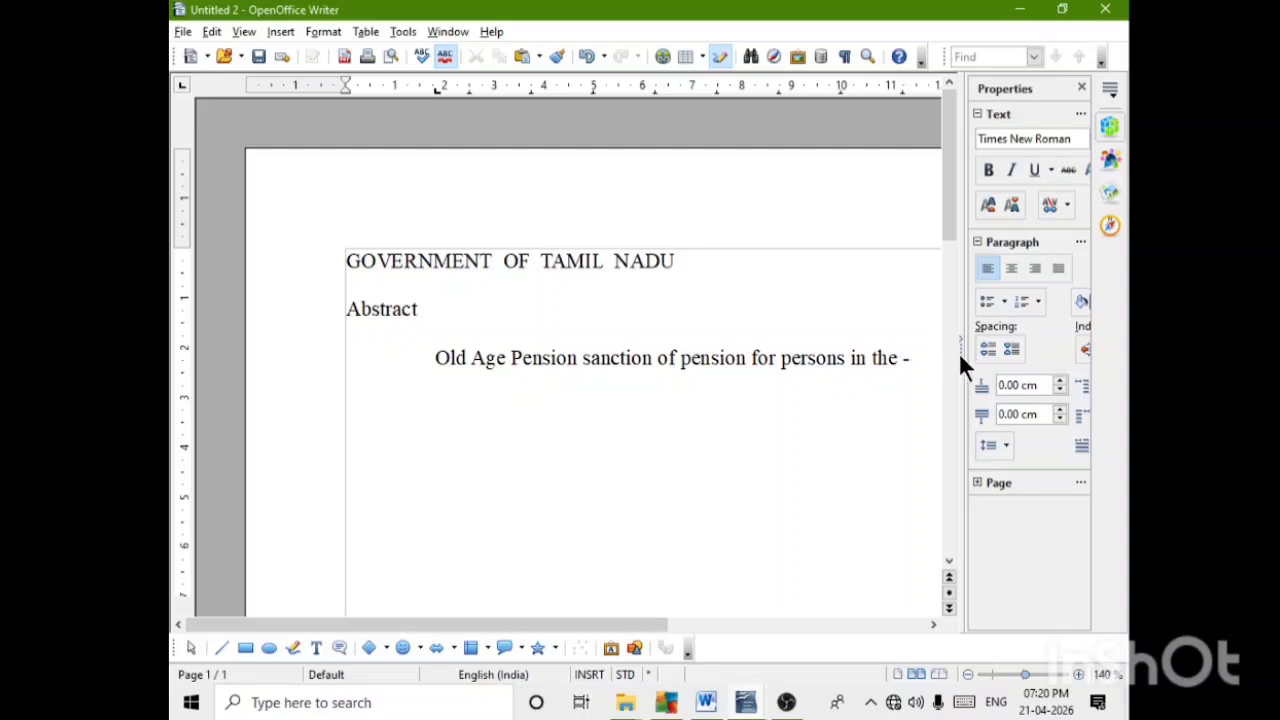
pyautogui.moveTo(963, 352); pyautogui.dragTo(1086, 357)
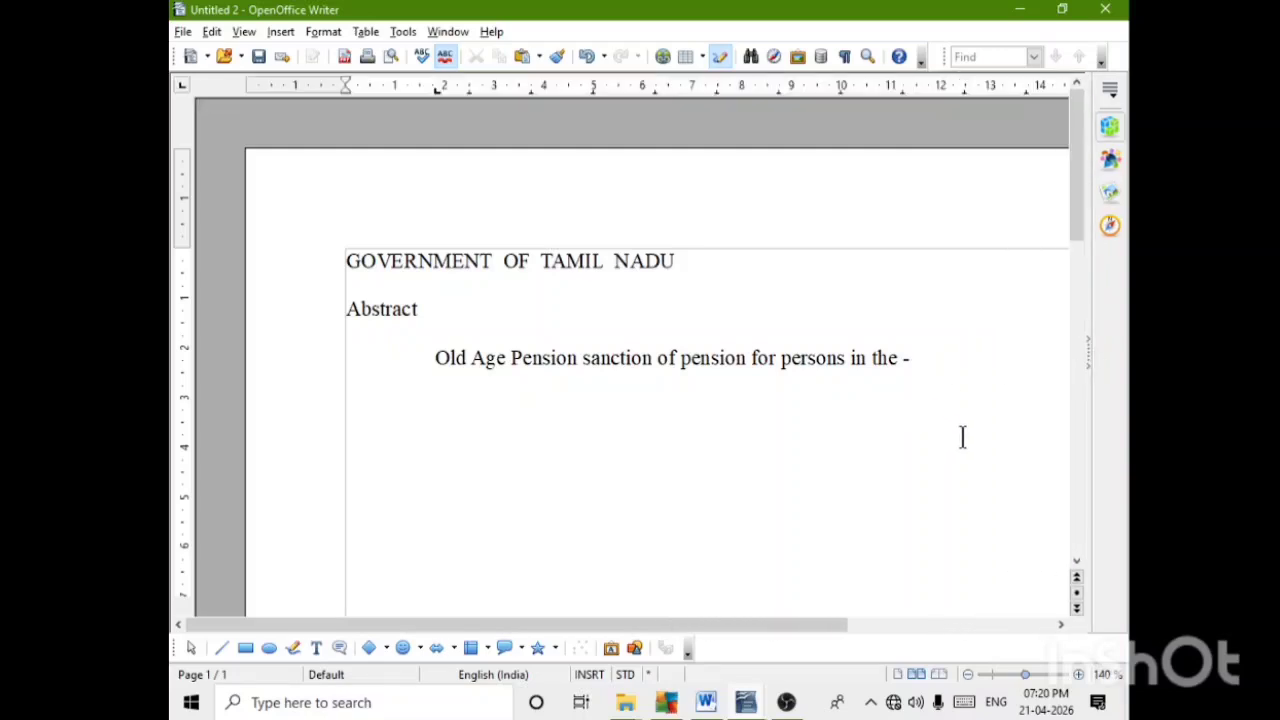
pyautogui.scroll(1, 962, 437)
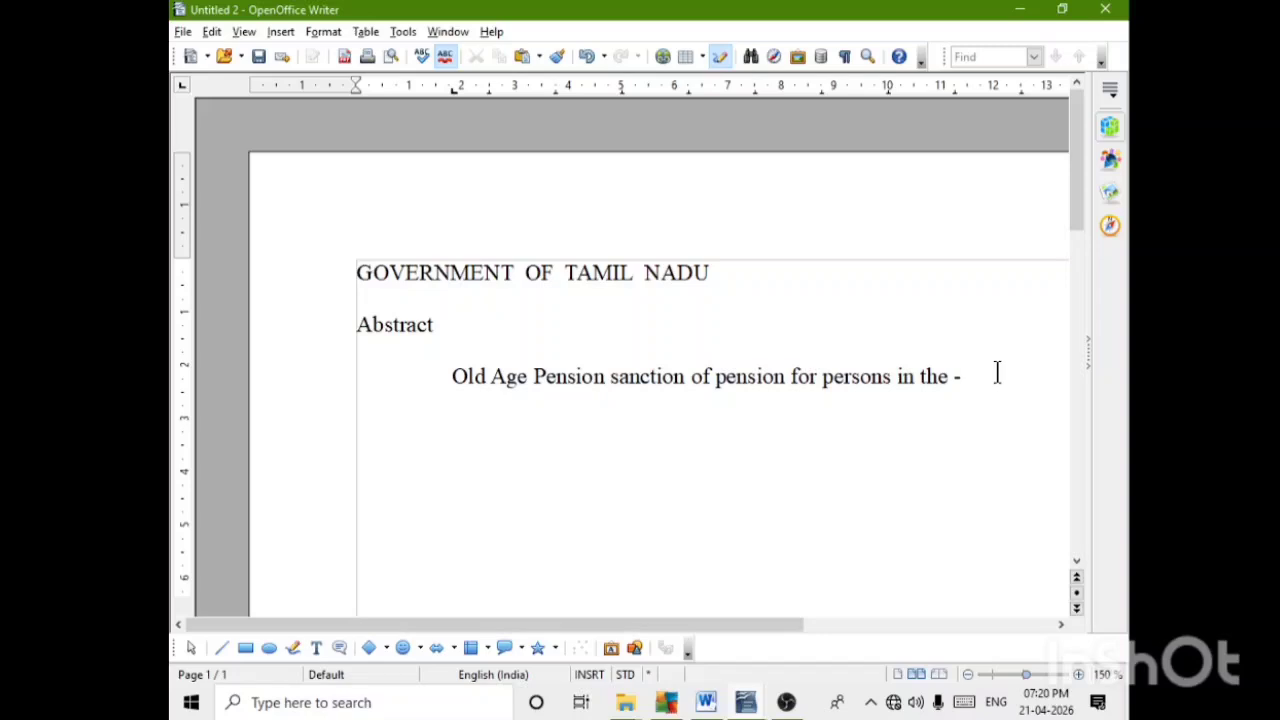
pyautogui.write('waiting list as on ')
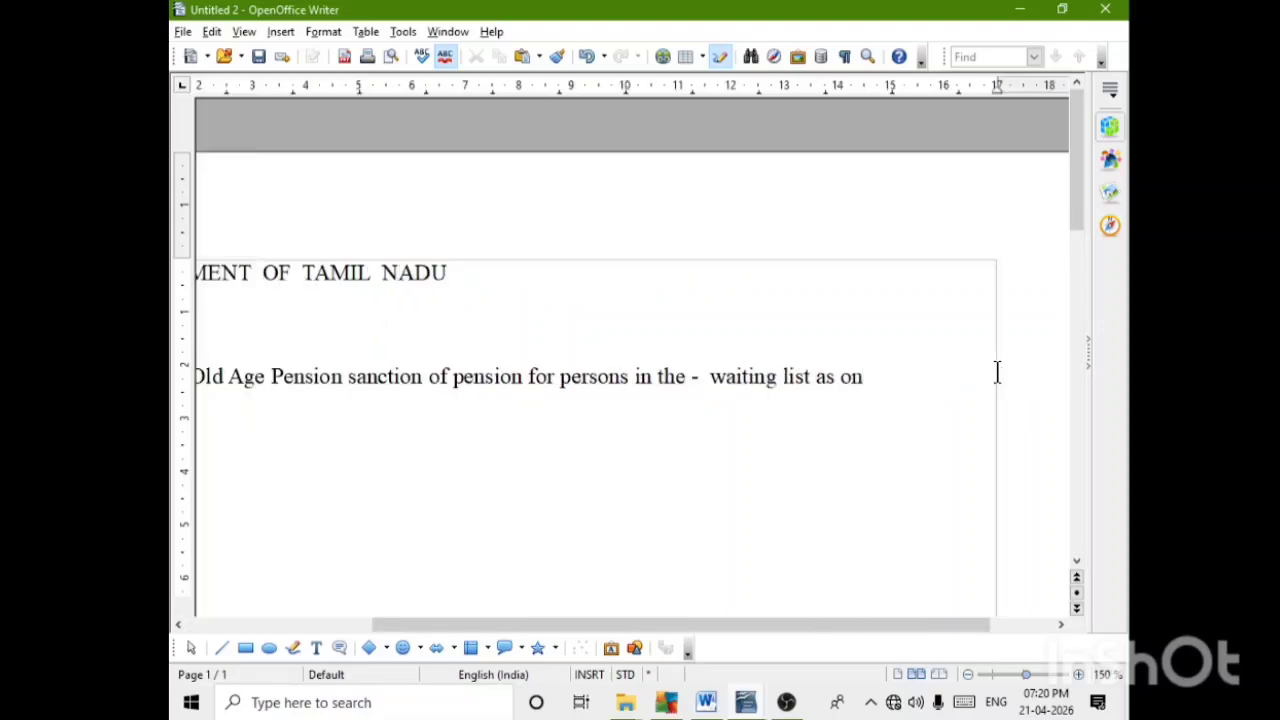
pyautogui.write('31')
pyautogui.write('st')
pyautogui.write('Dec')
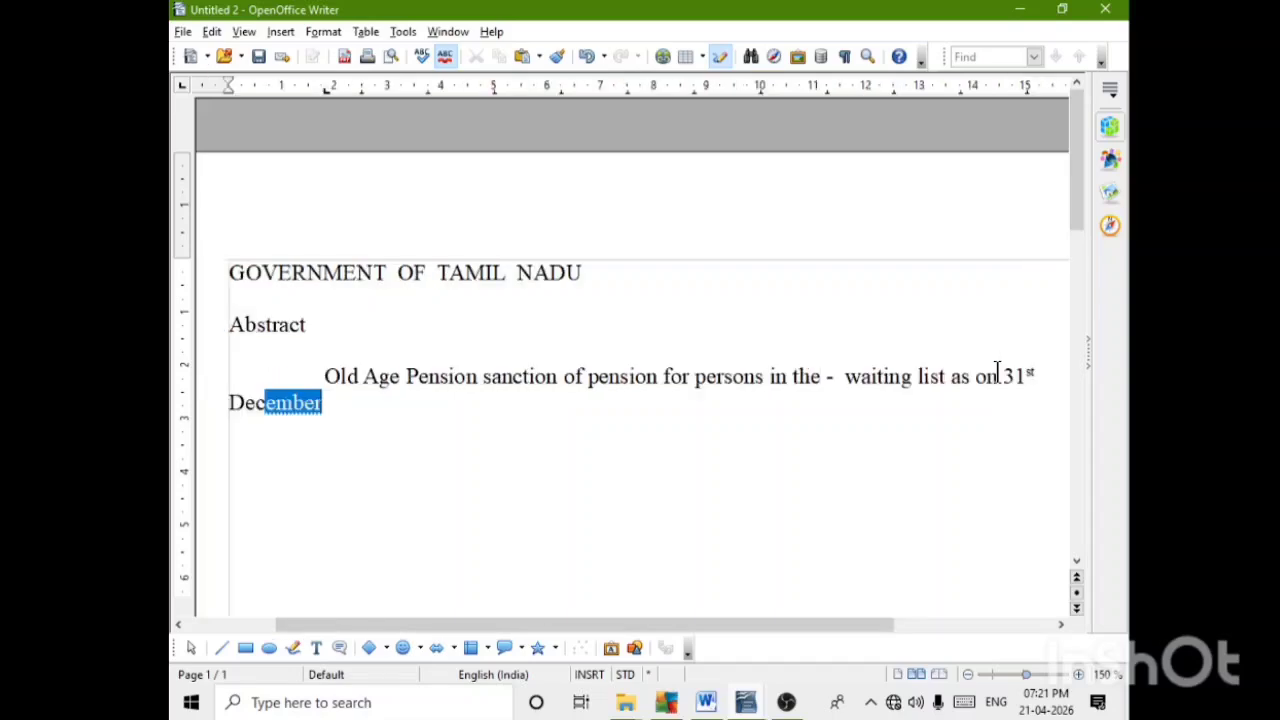
pyautogui.write('ember 19')
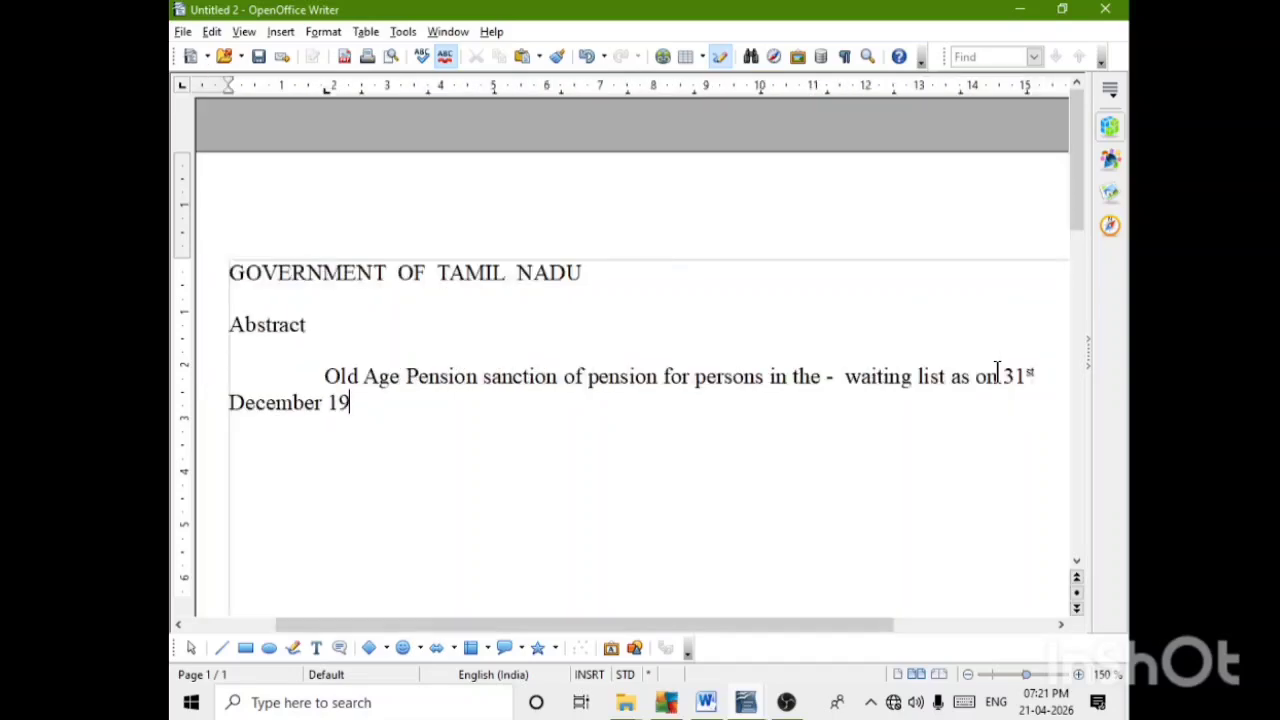
pyautogui.write('89 Order')
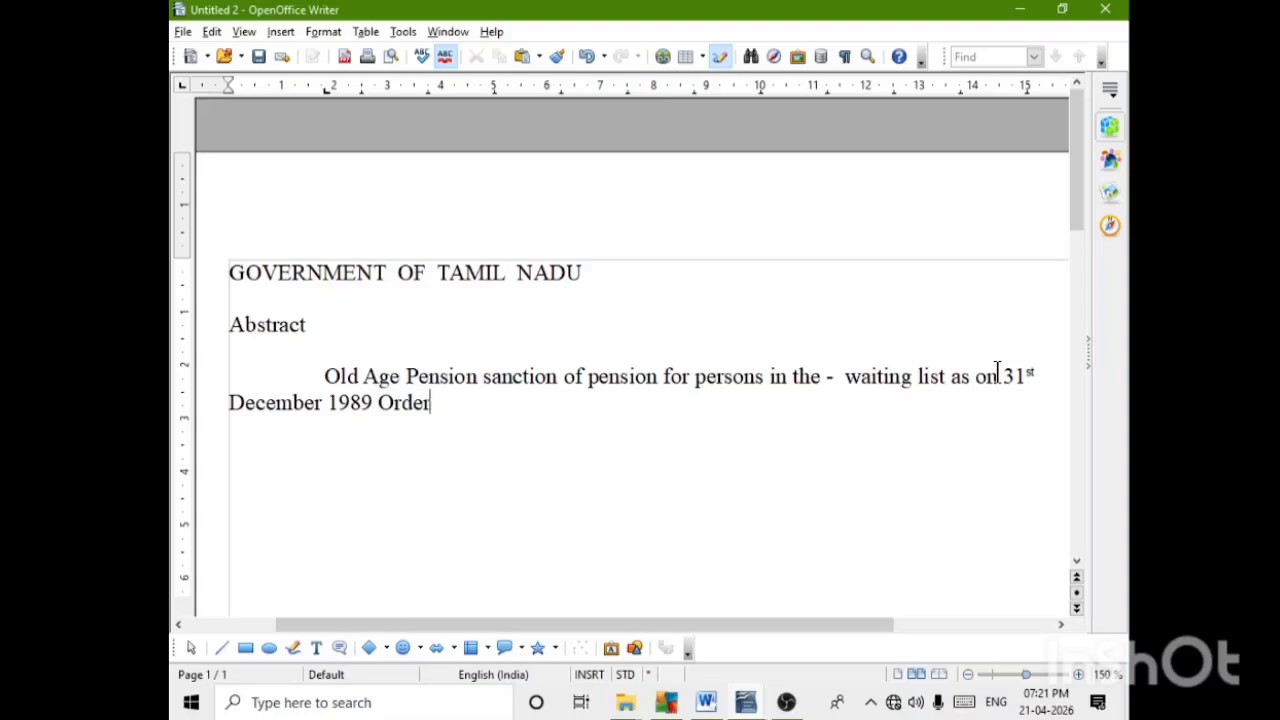
pyautogui.write('s - Issued.')
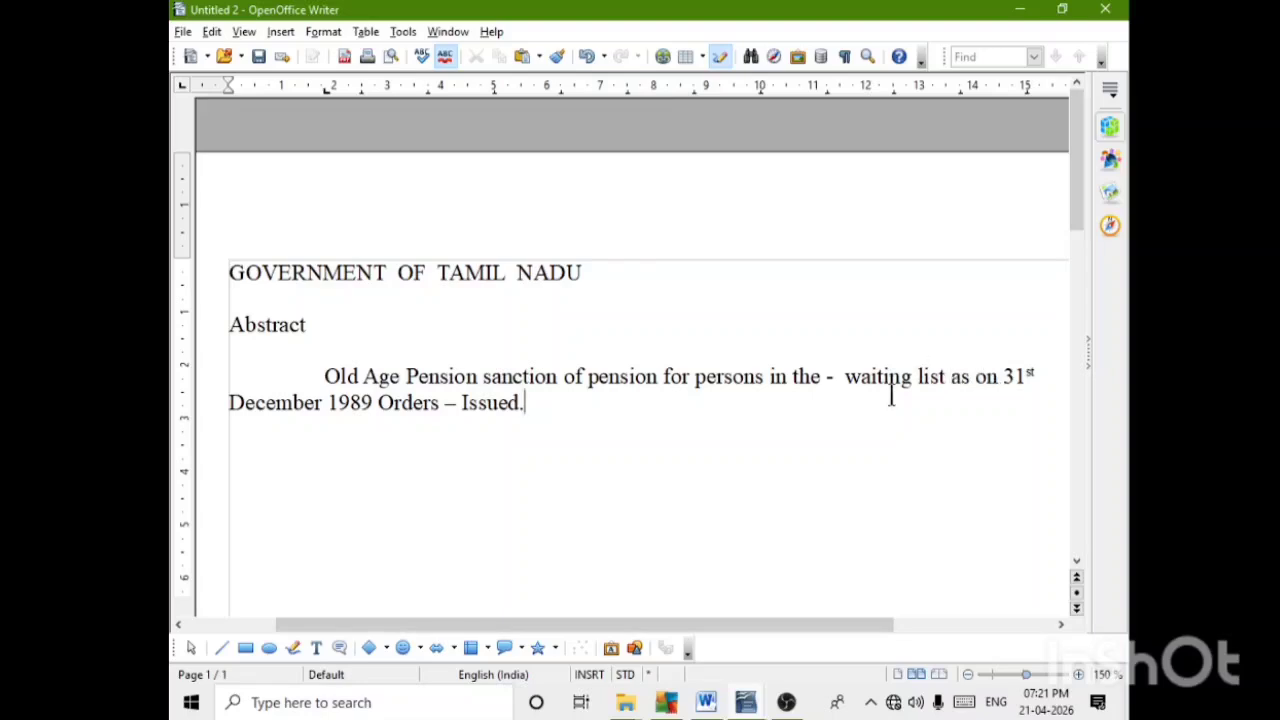
# Centre the "GOVERNMENT OF TAMIL NADU" and "Abstract" lines.
pyautogui.keyDown('ctrl'); pyautogui.scroll(-3, 891, 397); pyautogui.keyUp('ctrl')
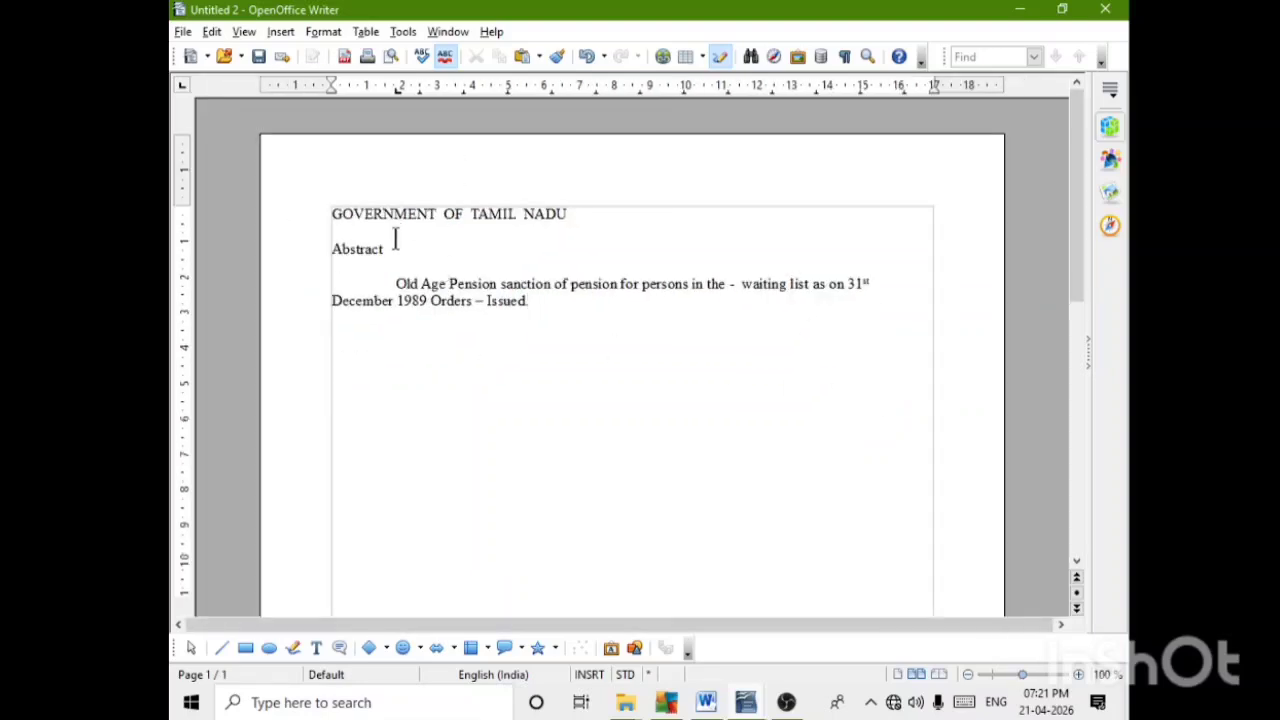
pyautogui.moveTo(396, 249); pyautogui.dragTo(300, 207)
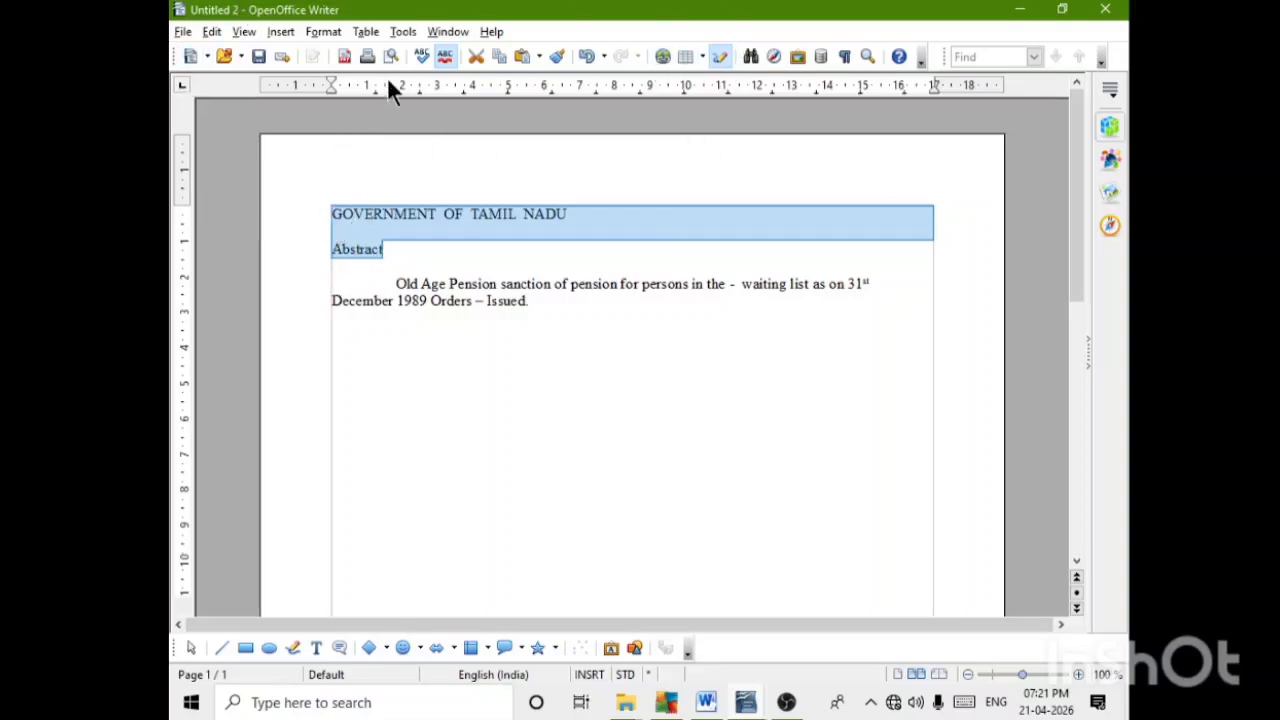
pyautogui.click(361, 31)
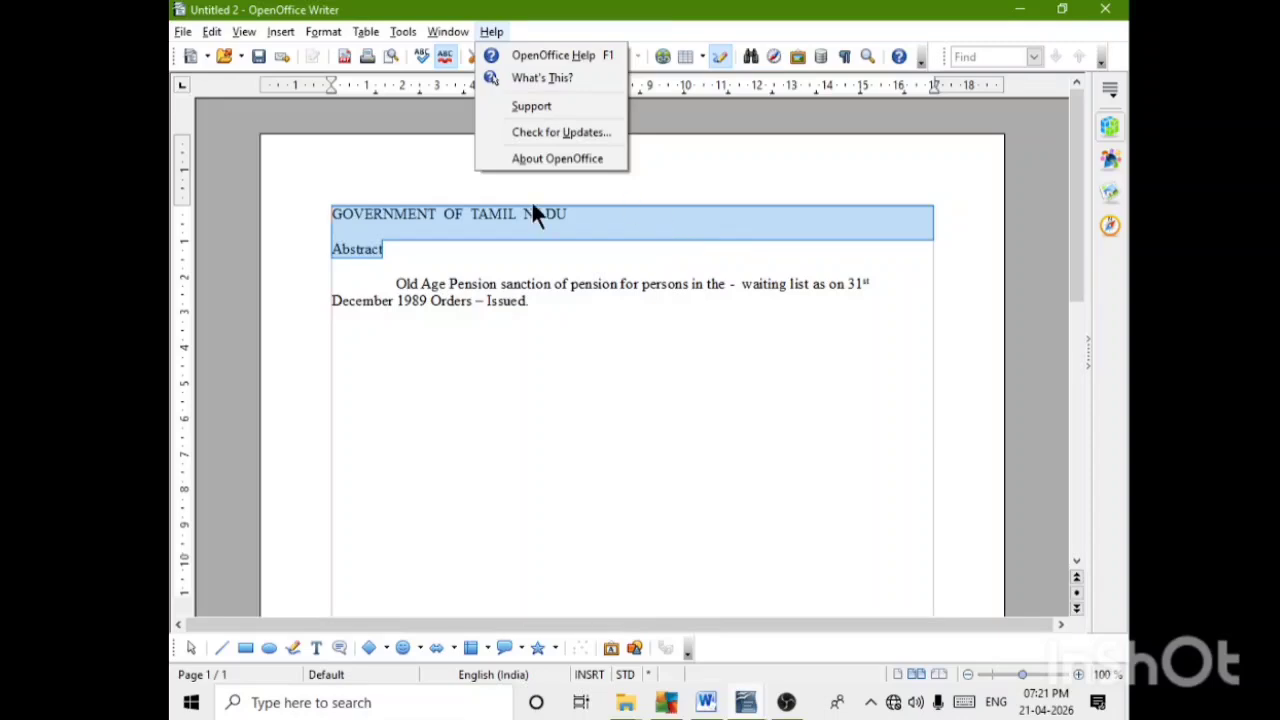
pyautogui.click(770, 160)
pyautogui.rightClick(613, 240)
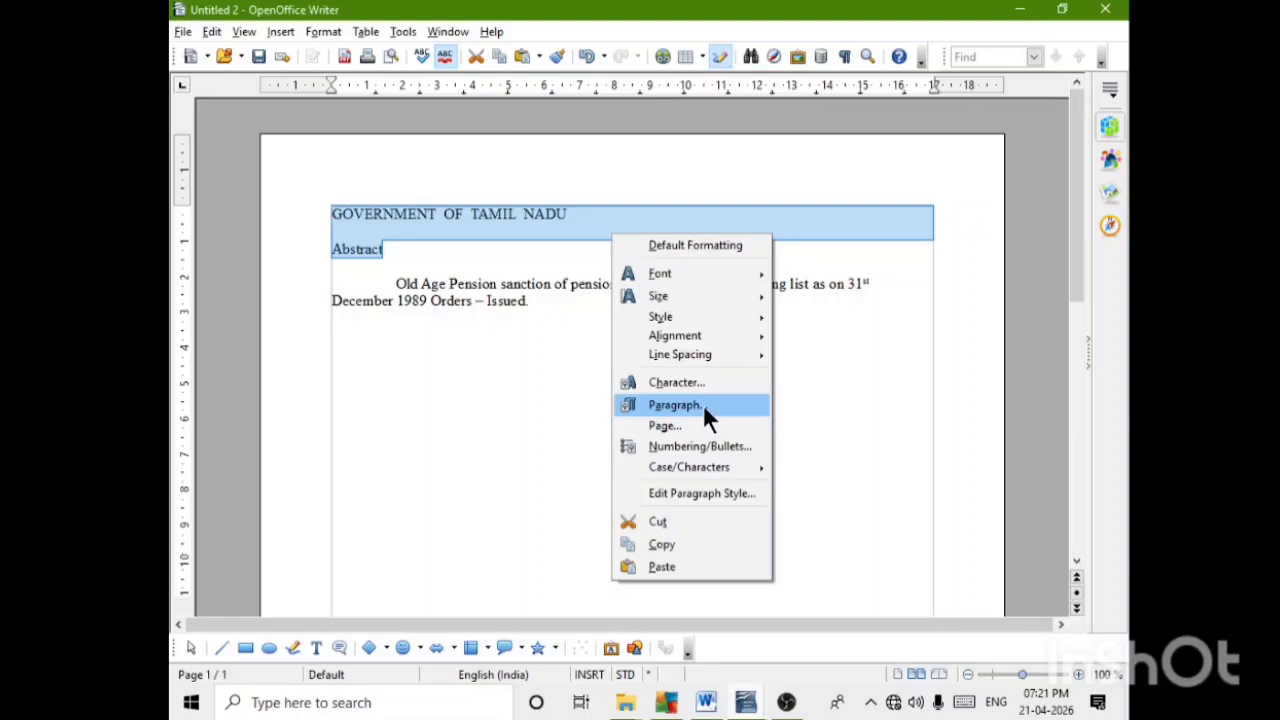
pyautogui.moveTo(686, 332)
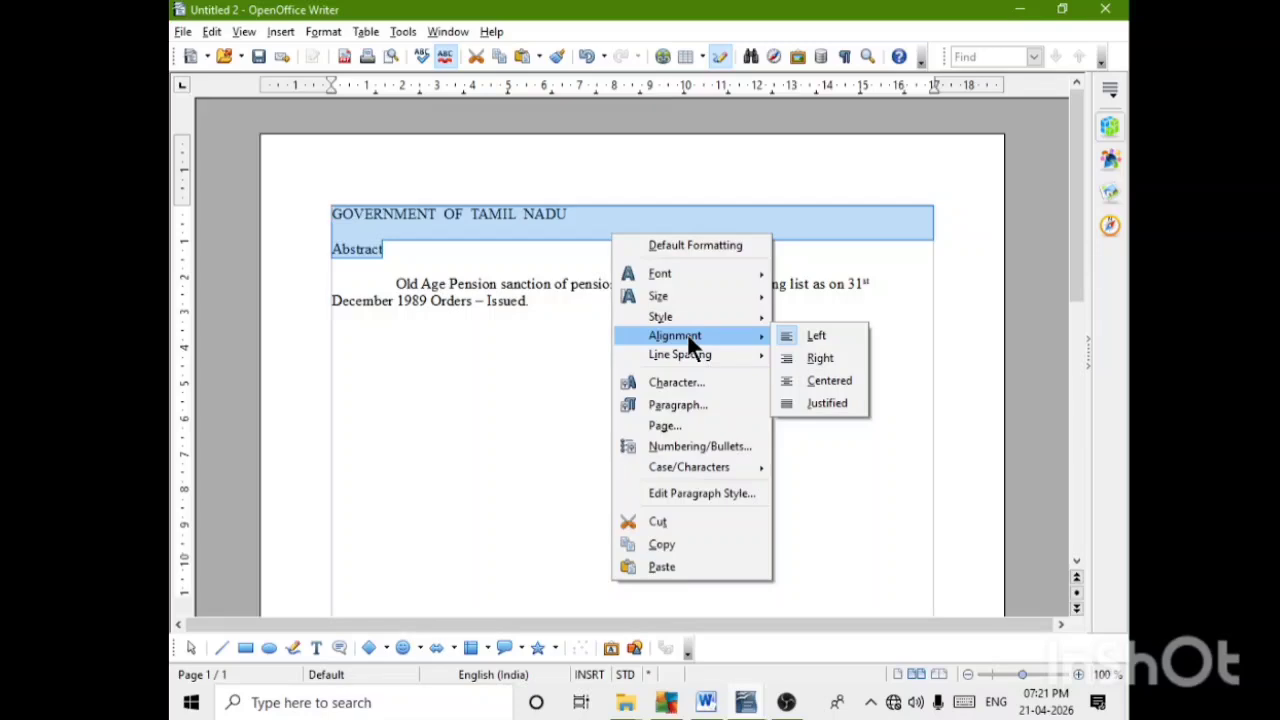
pyautogui.click(834, 381)
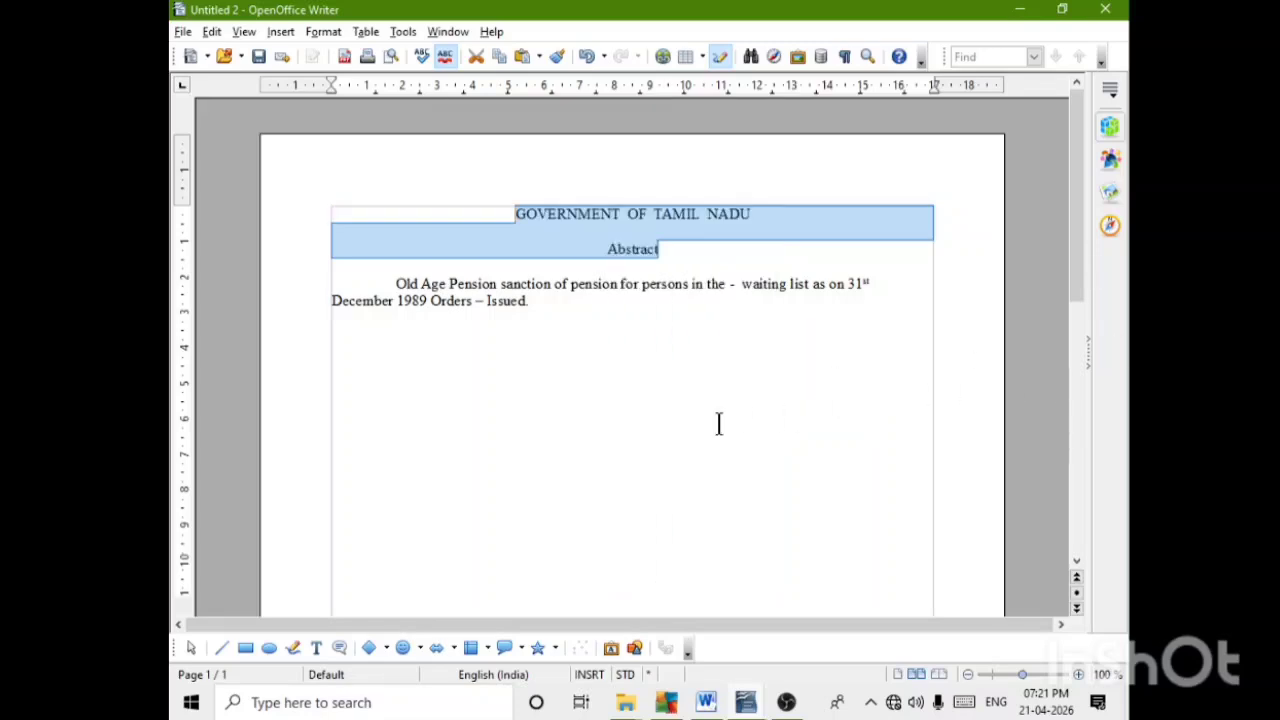
# Set the font size of the "Abstract" line to 13.
pyautogui.moveTo(661, 241)
pyautogui.mouseDown()
pyautogui.moveTo(594, 249)
pyautogui.moveTo(677, 250)
pyautogui.mouseUp()
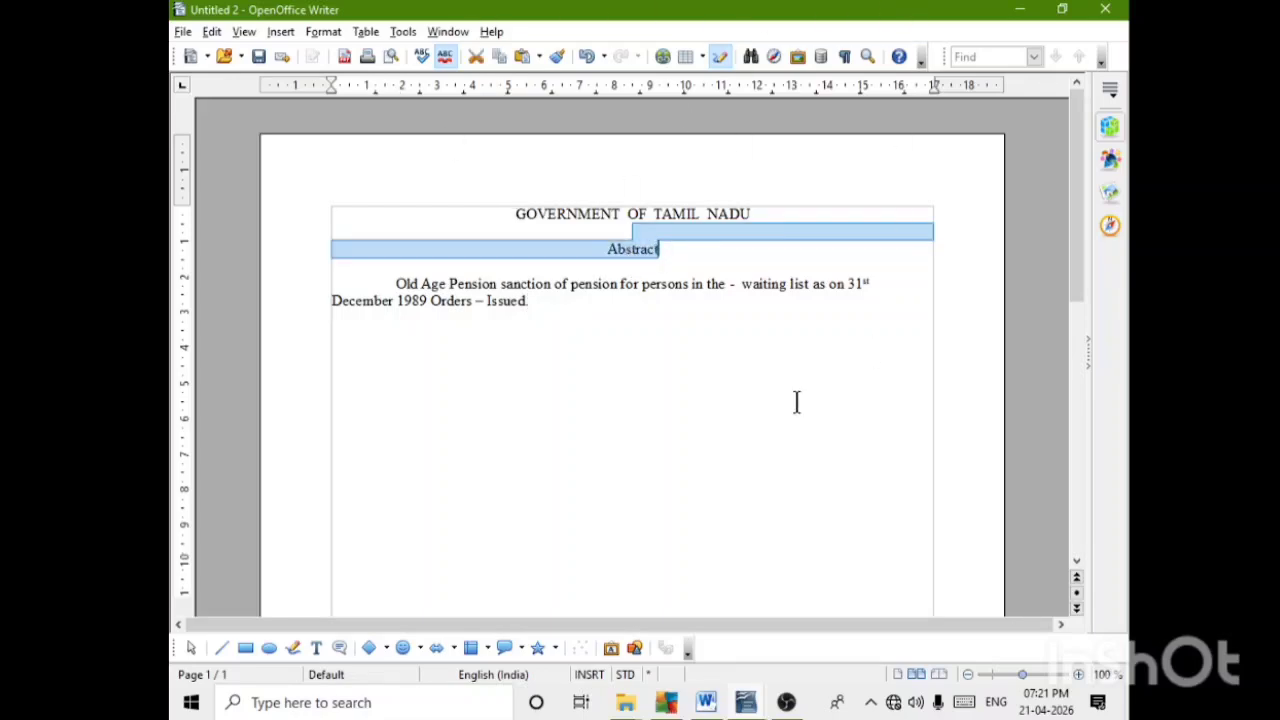
pyautogui.click(1093, 354)
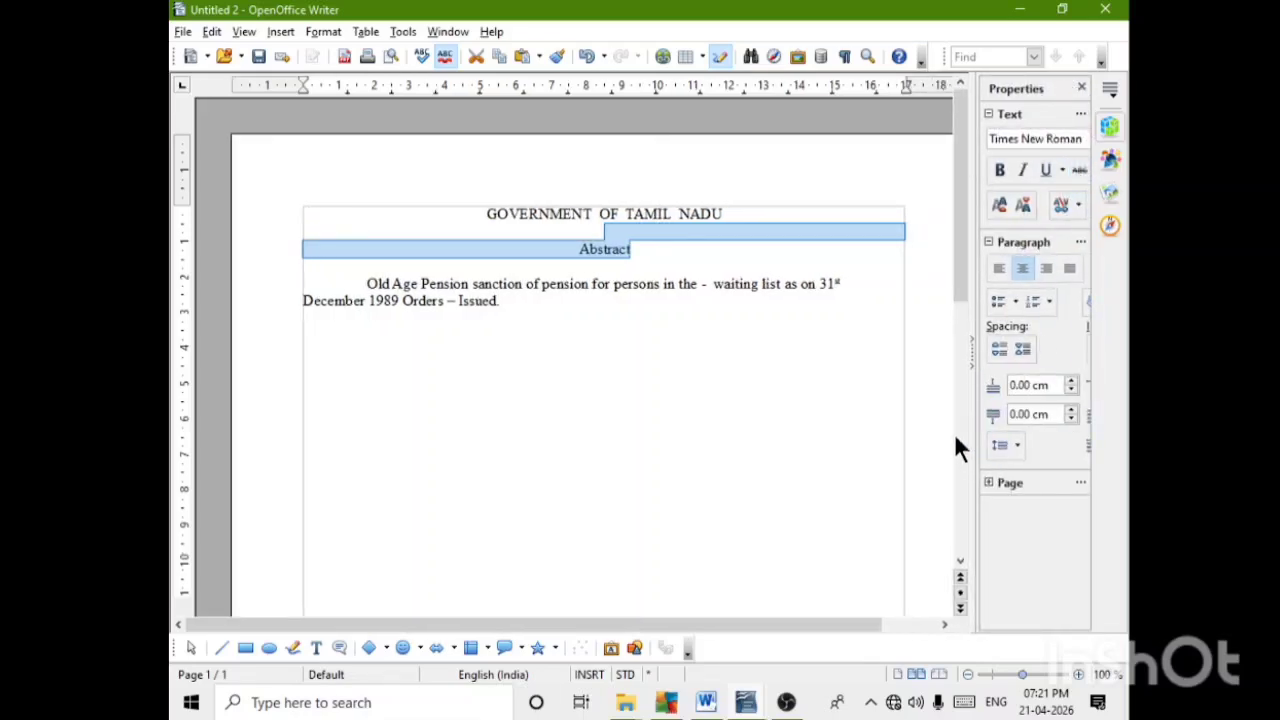
pyautogui.moveTo(975, 355); pyautogui.dragTo(886, 371)
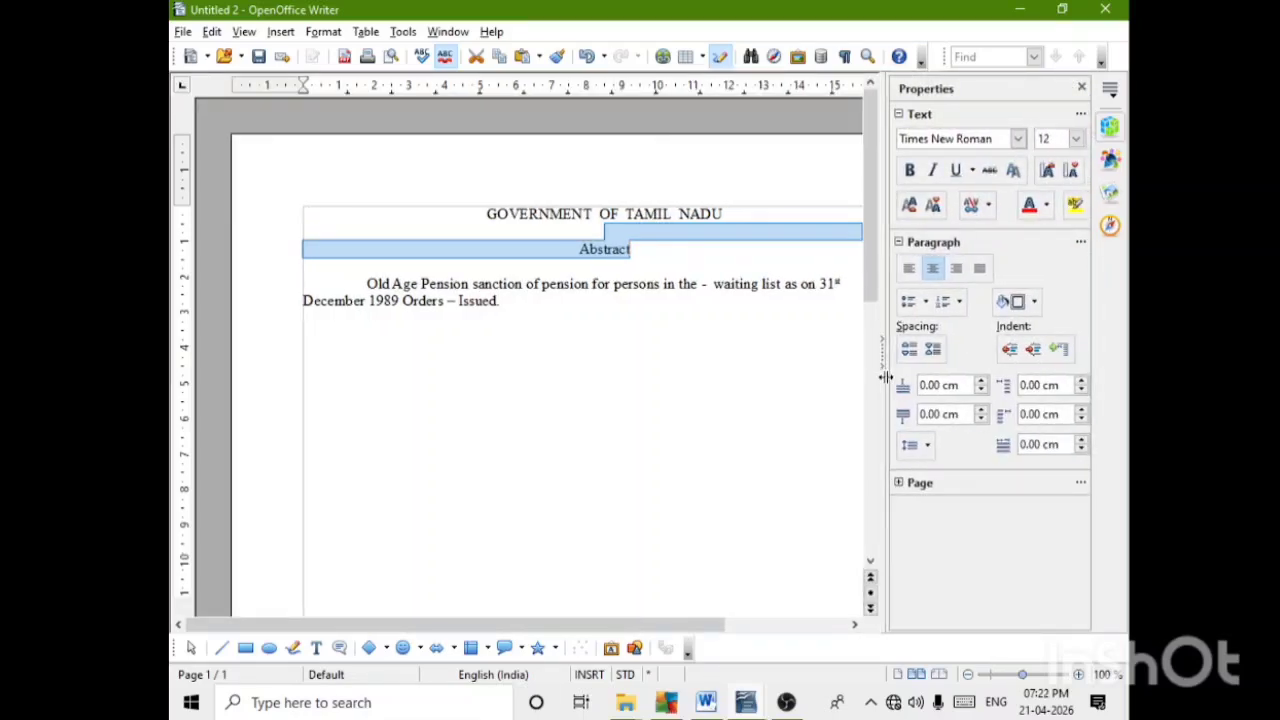
pyautogui.click(1076, 140)
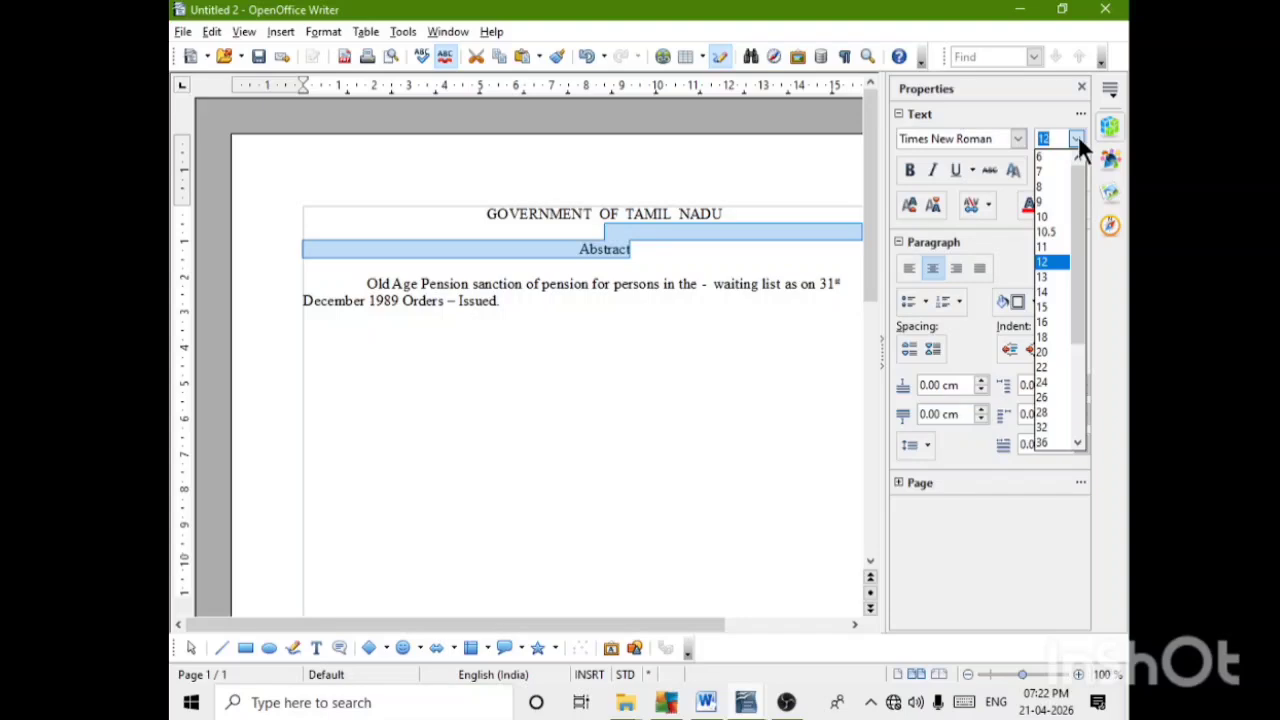
pyautogui.click(1048, 278)
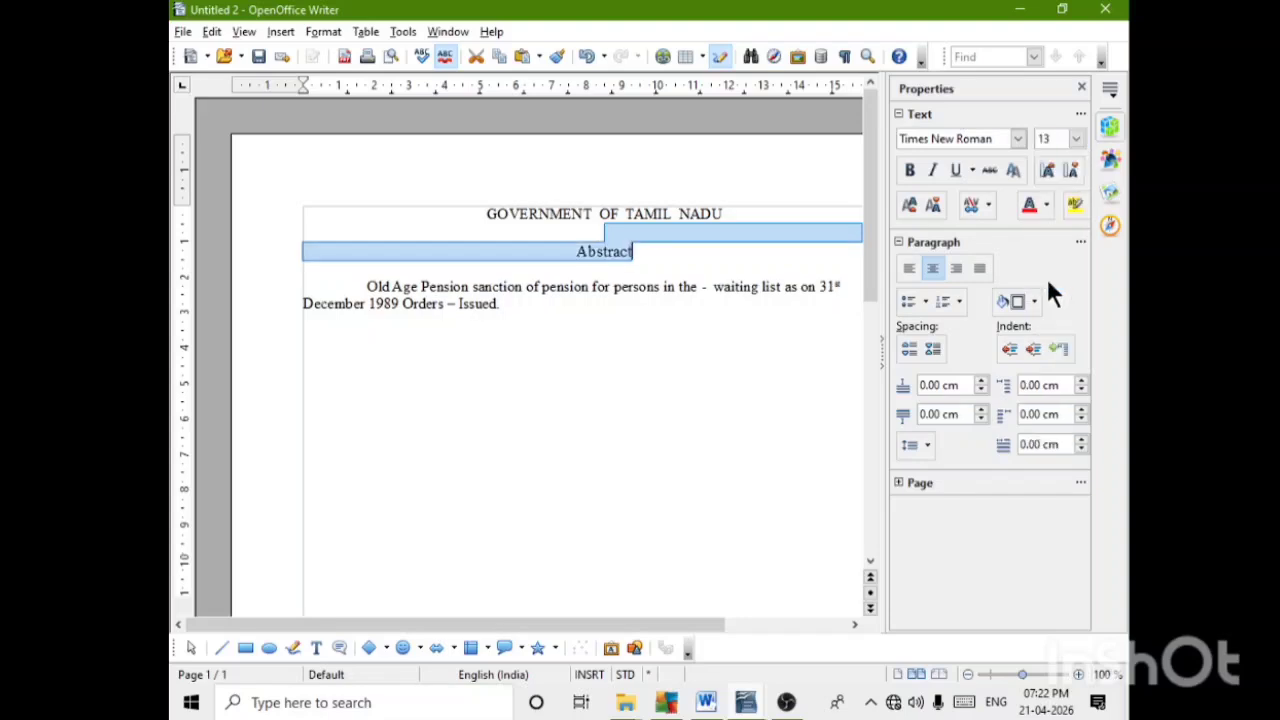
# Insert a full-width horizontal line below the abstract paragraph and add "Revenue Department" beneath it.
pyautogui.click(726, 431)
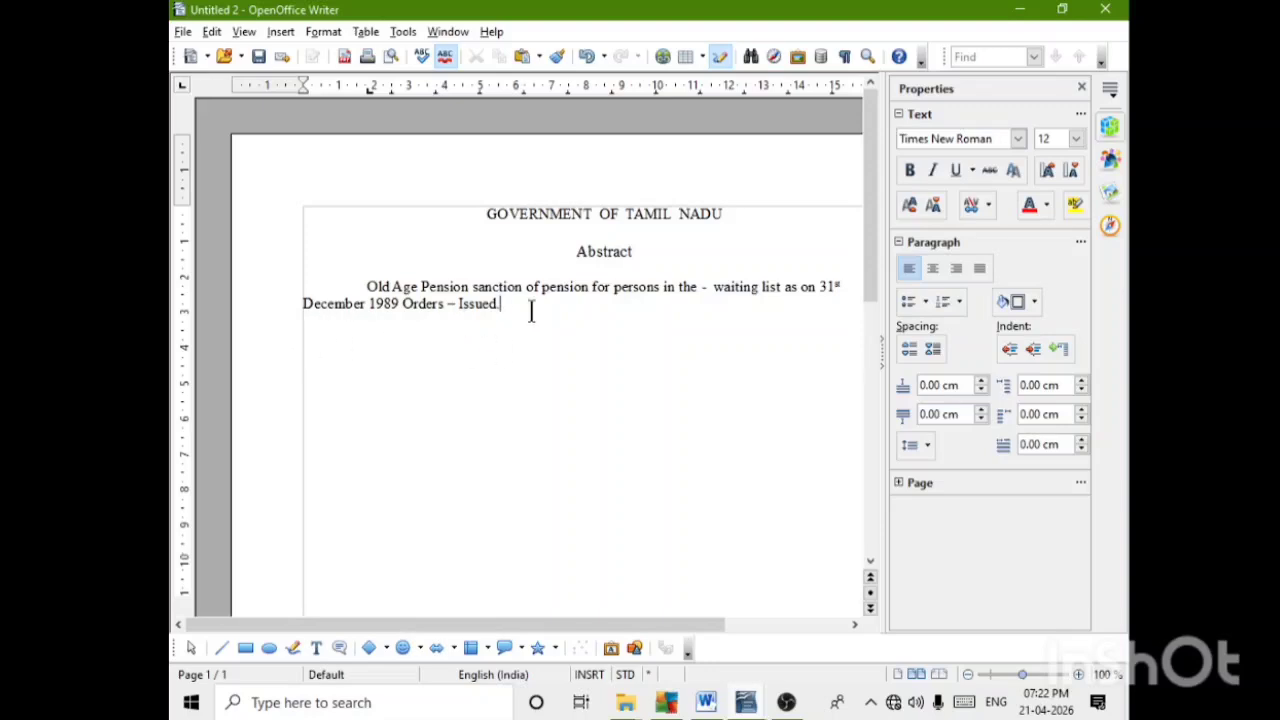
pyautogui.press('Return')
pyautogui.write('------------------------------------------------------------------------------------------------------------')
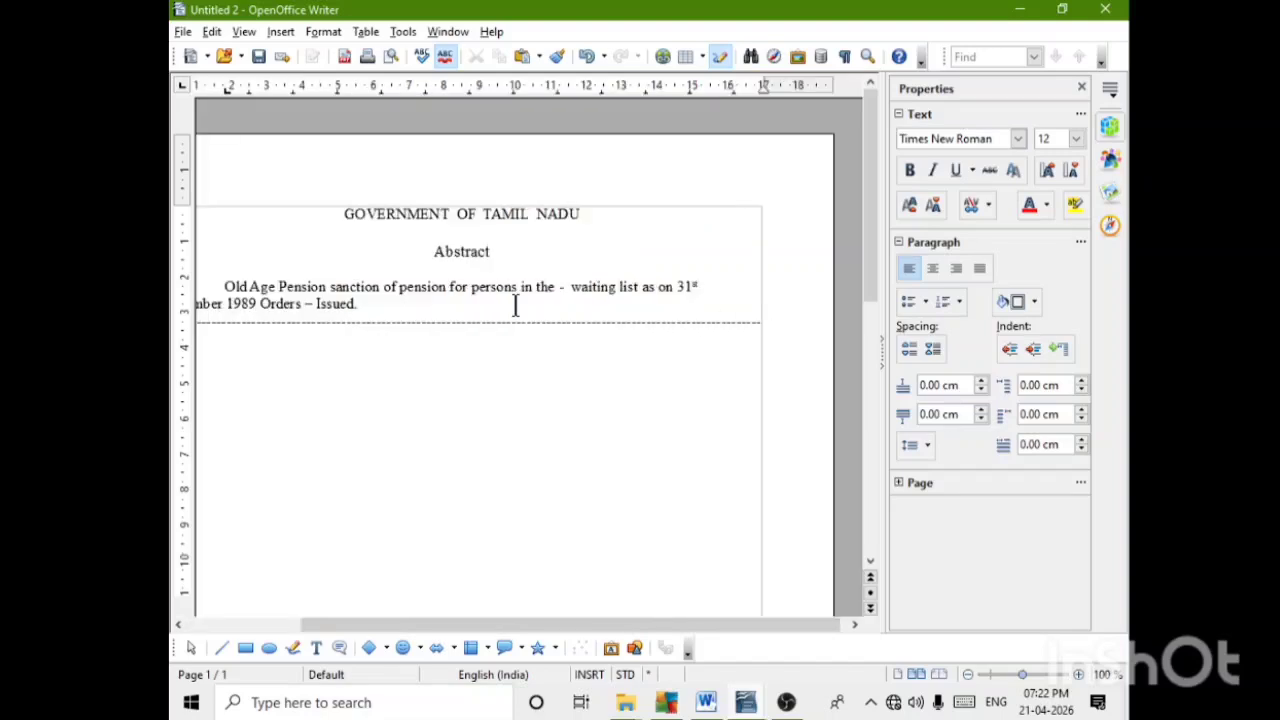
pyautogui.press('Return')
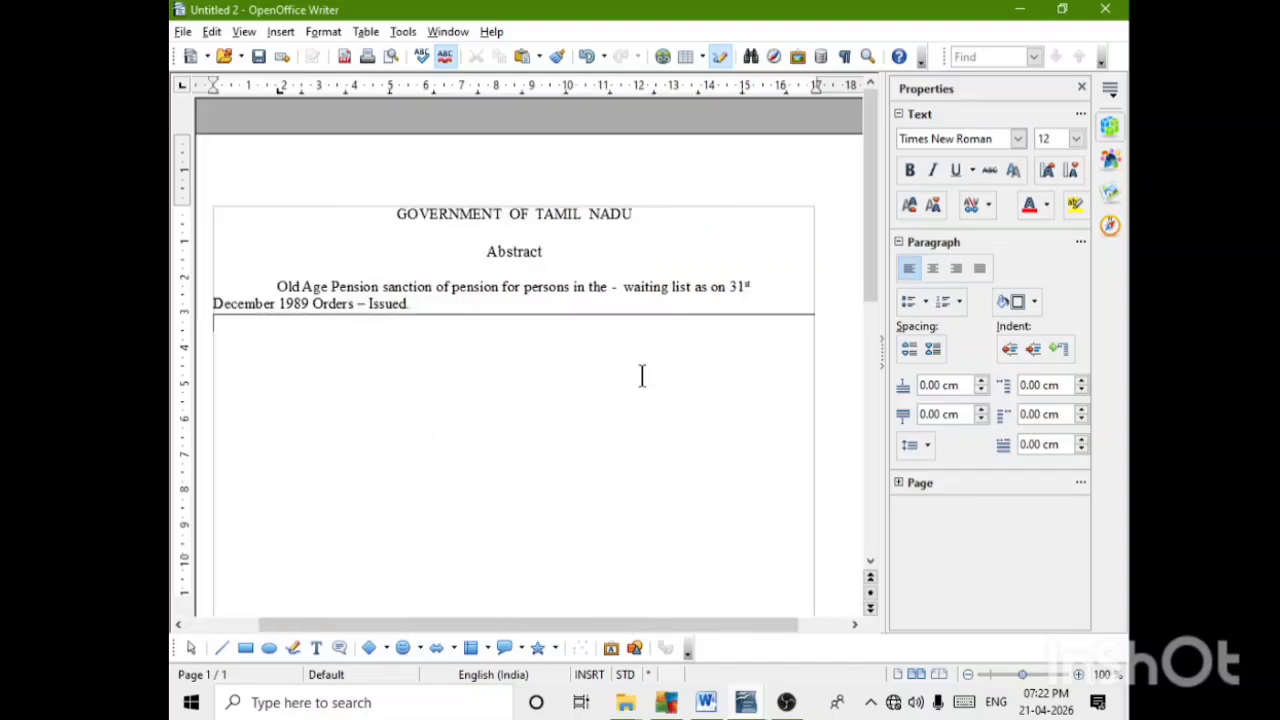
pyautogui.press('Return')
pyautogui.write('Revenue Department')
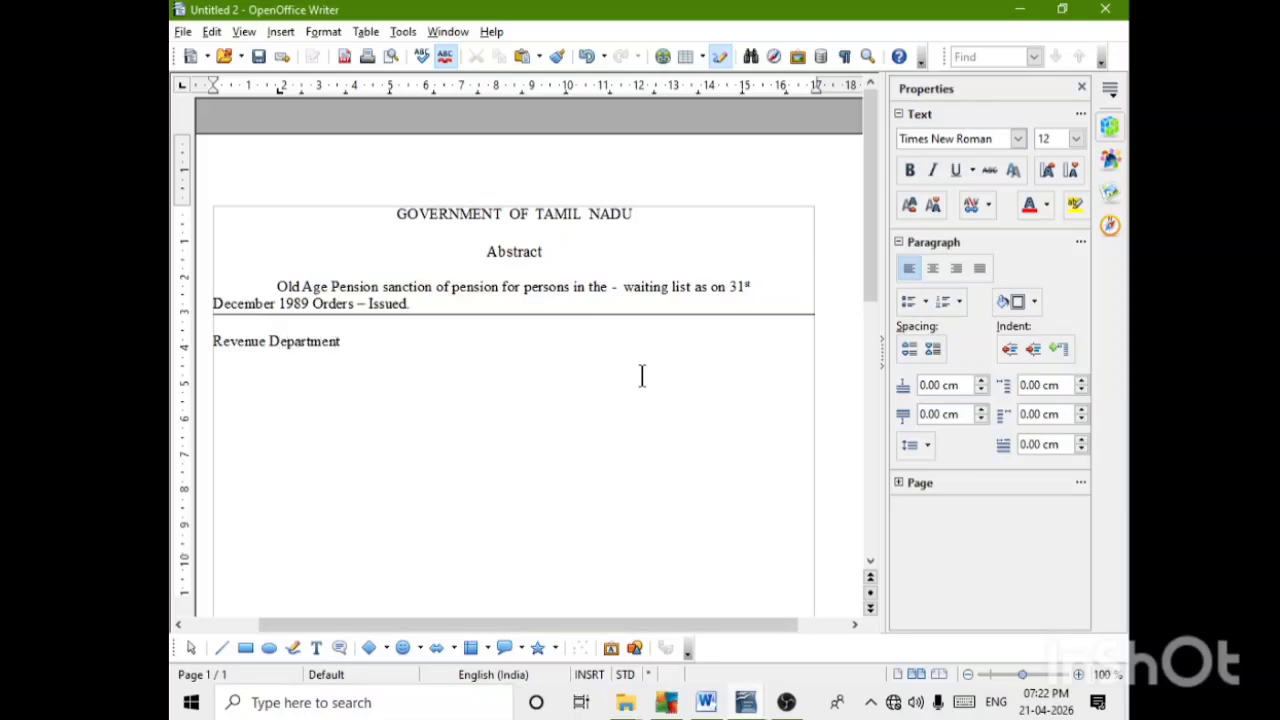
# Add the line "G.O. Ms. No. 100" below "Revenue Department", leaving one blank line between them.
pyautogui.press('Return')
pyautogui.press('Return')
pyautogui.write('G.O. Ms. No. 100')
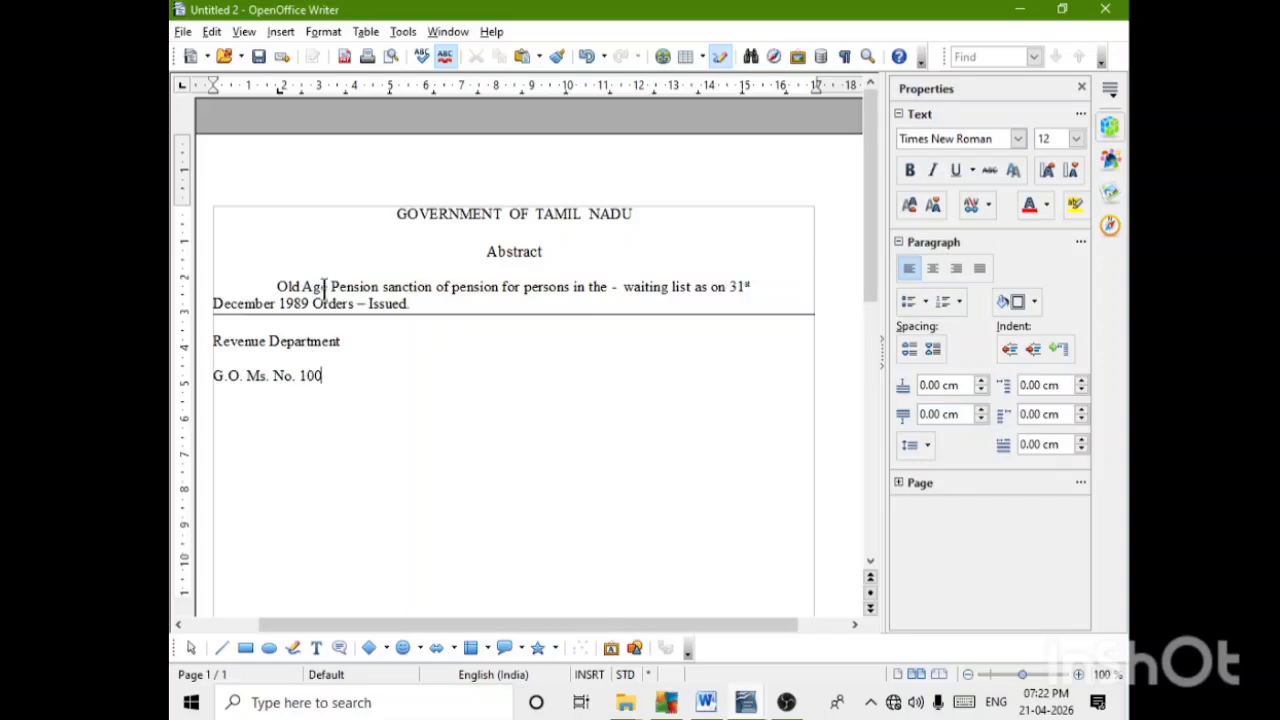
# Centre the "Revenue Department" line and set its font size to 14.
pyautogui.tripleClick(201, 345)
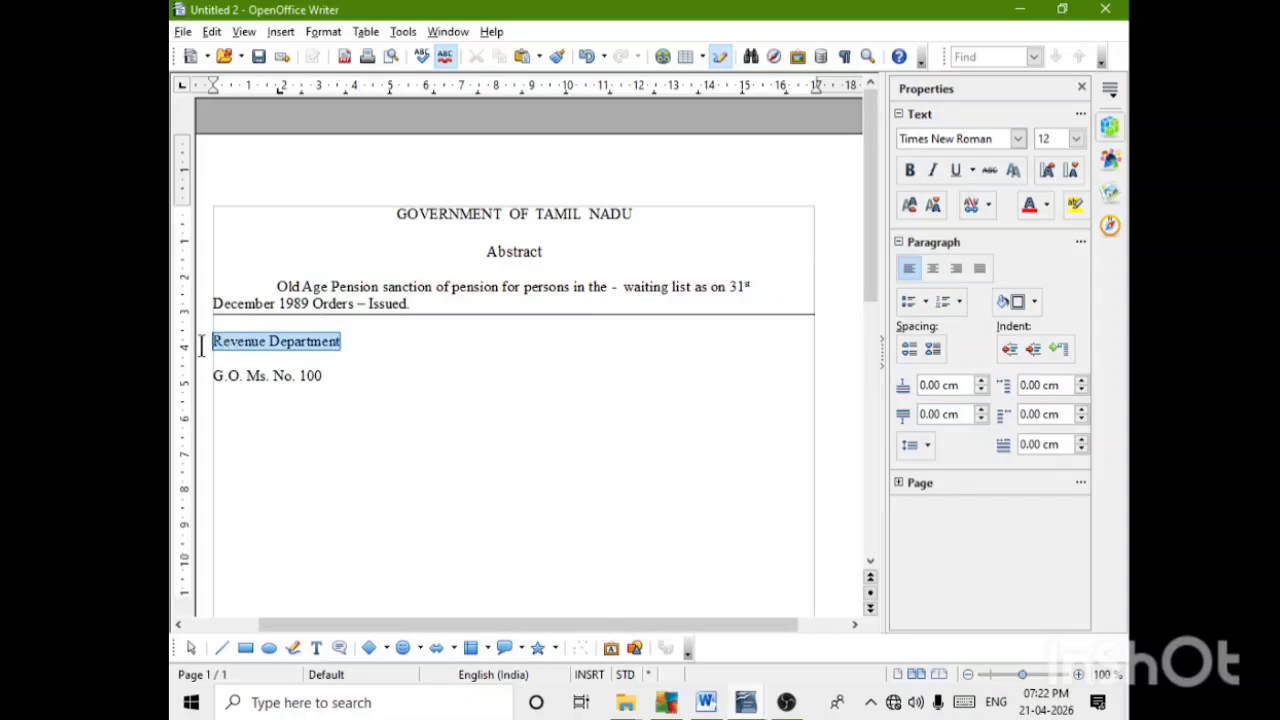
pyautogui.hotkey('ctrl', 'e')
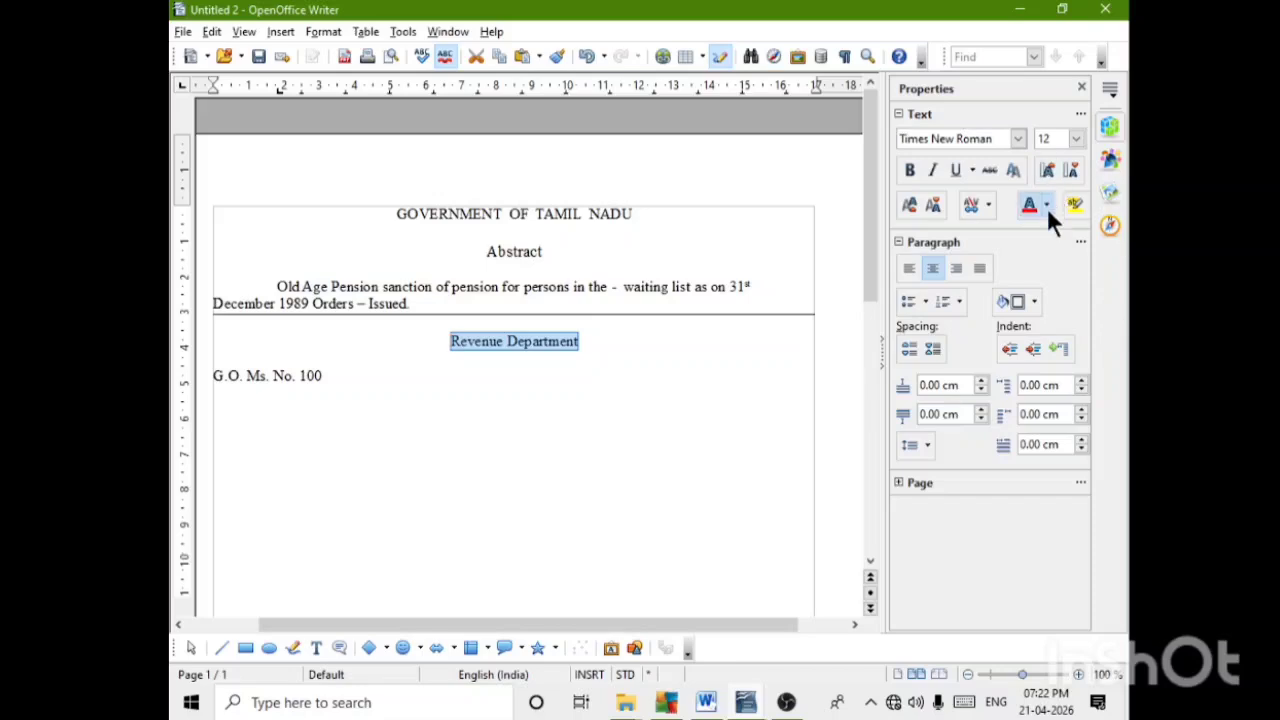
pyautogui.click(1075, 140)
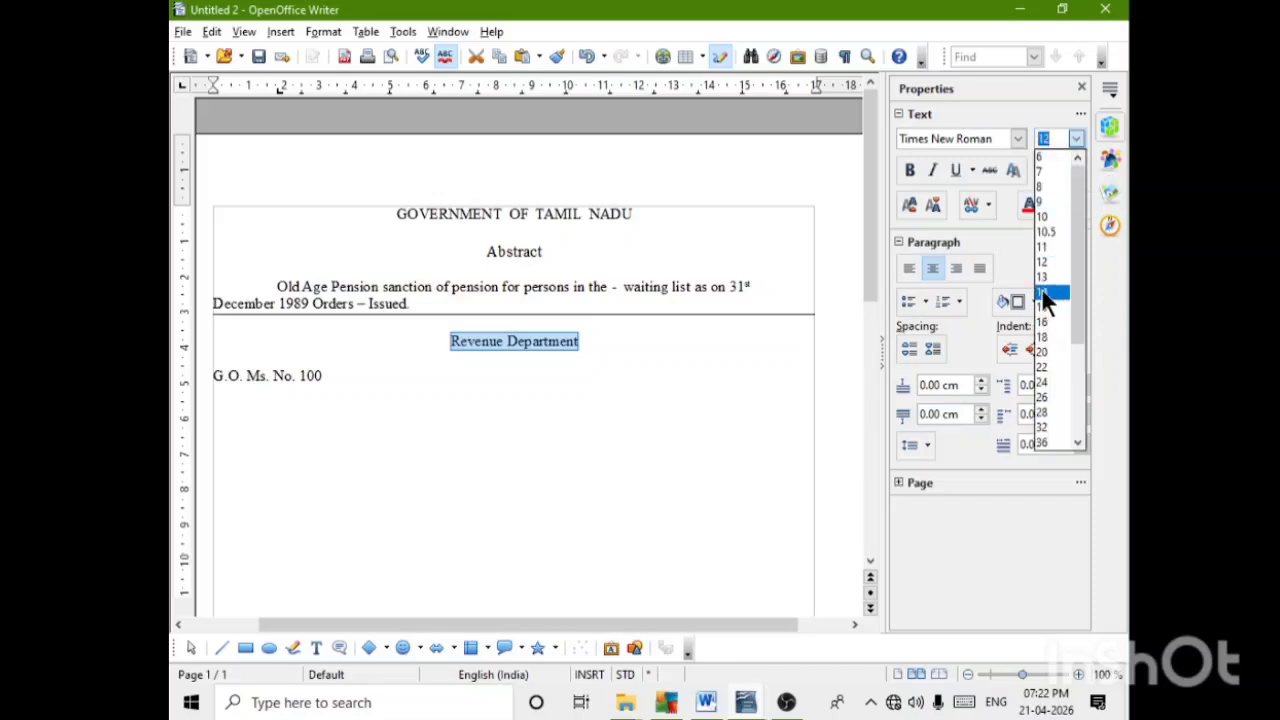
pyautogui.click(1041, 290)
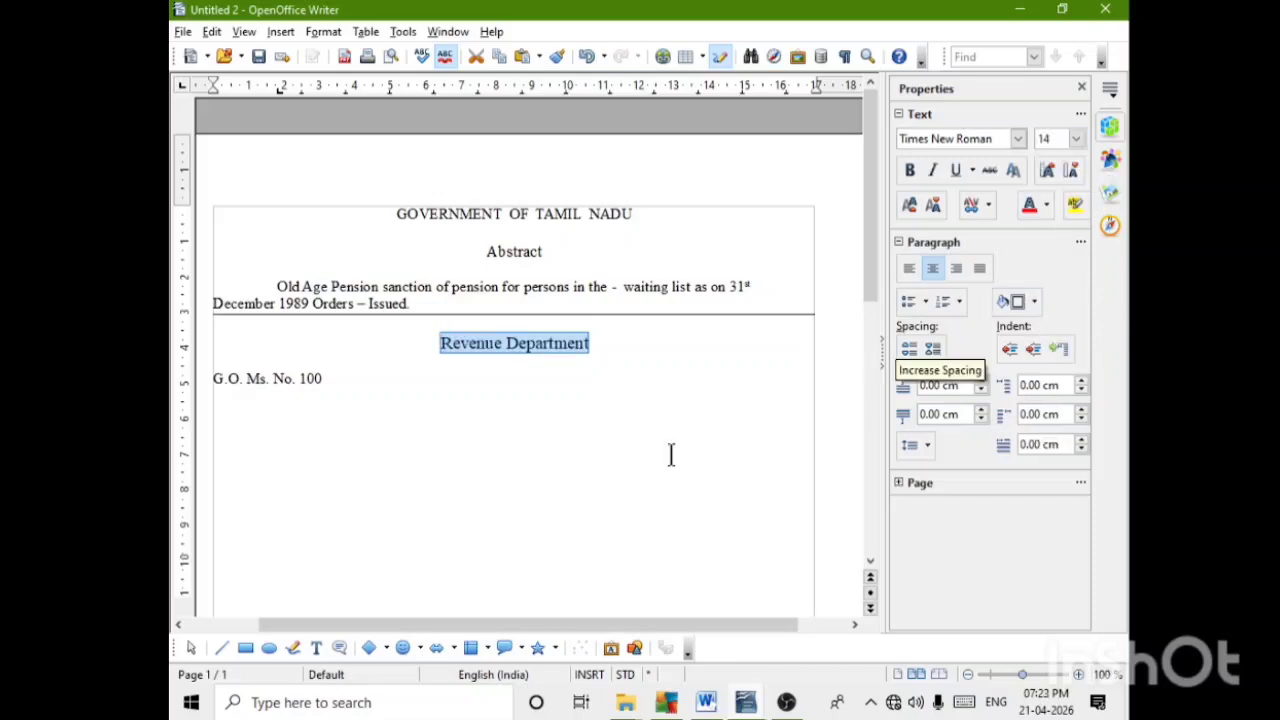
# Set a tab stop at about 11 cm on the "G.O. Ms. No. 100" line and enter "Dated the 17th February 1990." there.
pyautogui.click(345, 375)
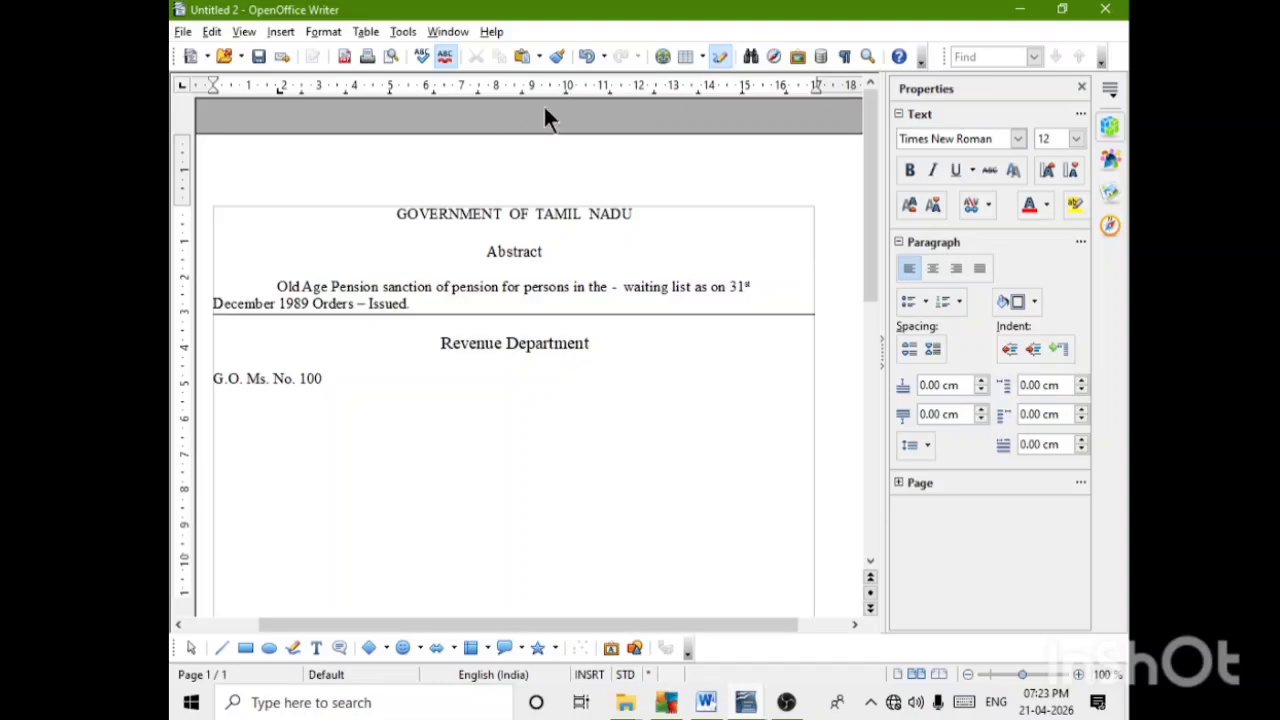
pyautogui.click(603, 90)
pyautogui.press('Tab')
pyautogui.write('Dated the 17th Fe')
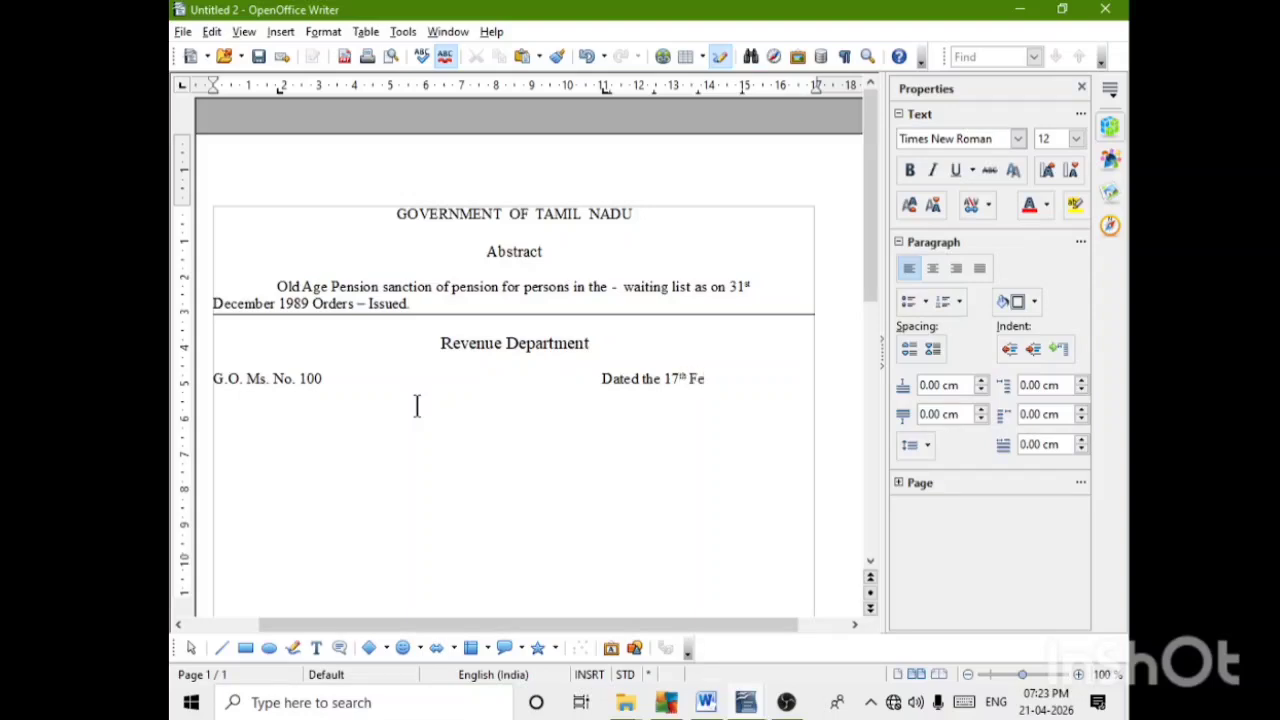
pyautogui.write('bruary 1990.')
# Add "Read the following:" on the line below the date, aligned to the same tab stop.
pyautogui.press('Return')
pyautogui.press('Tab')
pyautogui.write('Read')
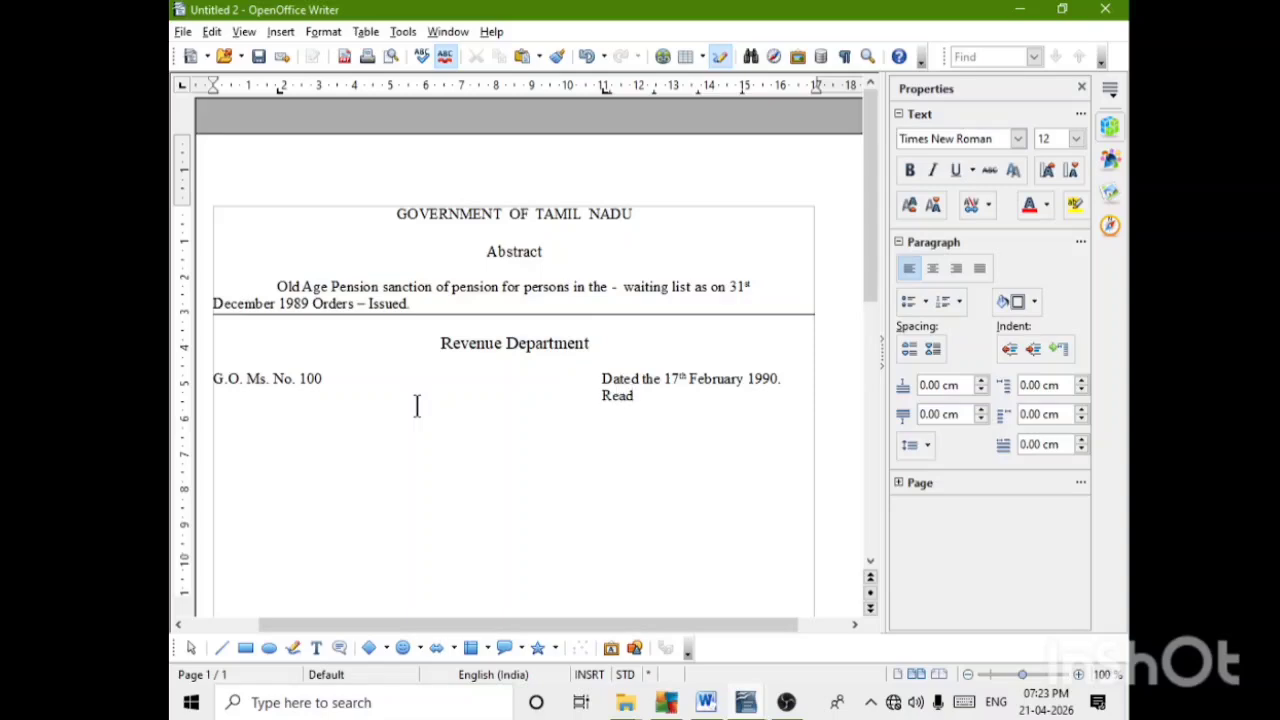
pyautogui.write(' the following:')
# Shift the date and "Read the following:" slightly further right so that both start at the same position.
pyautogui.press('Up')
pyautogui.press('Up')
pyautogui.press('Tab')
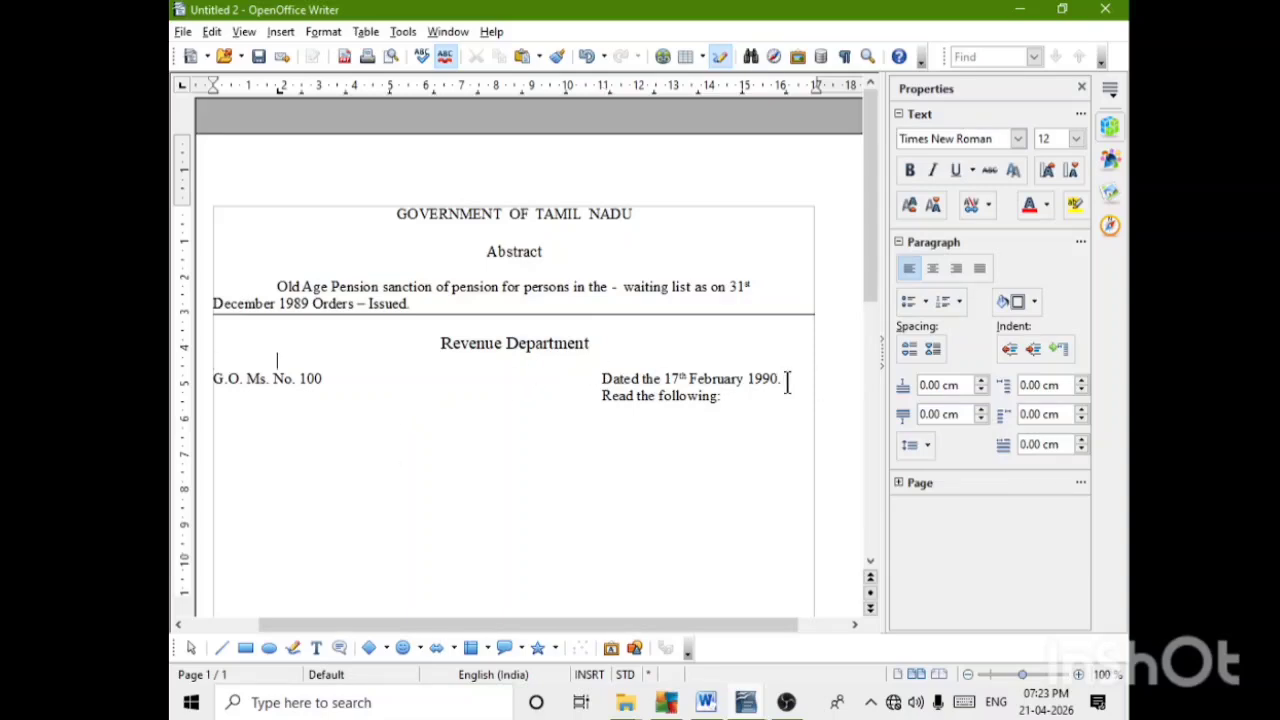
pyautogui.click(599, 378)
pyautogui.press('Tab')
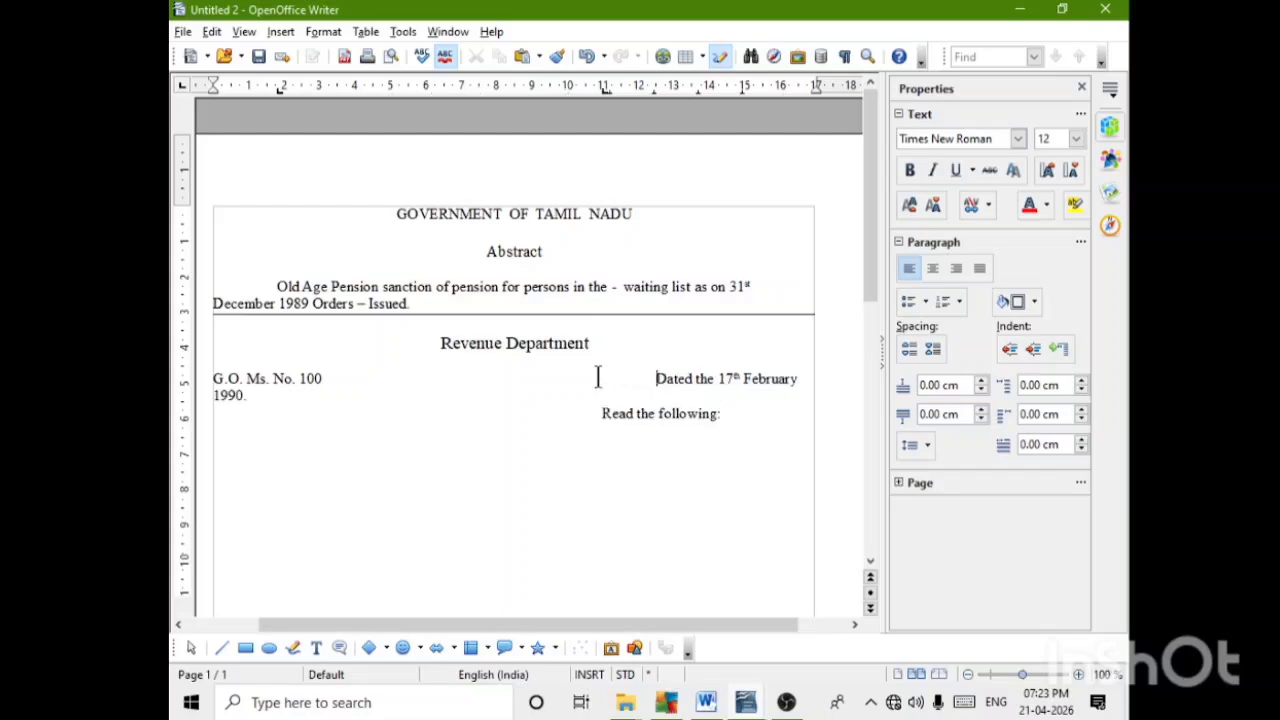
pyautogui.press('BackSpace')
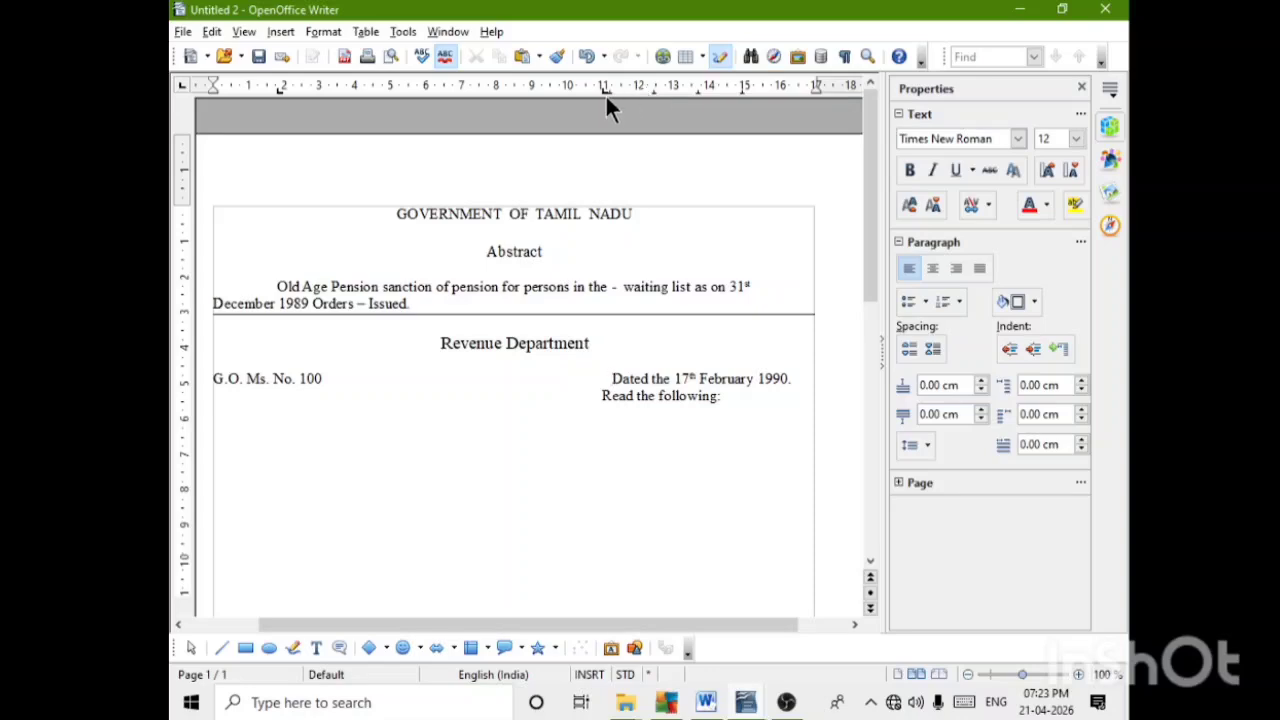
pyautogui.moveTo(605, 89); pyautogui.dragTo(625, 89)
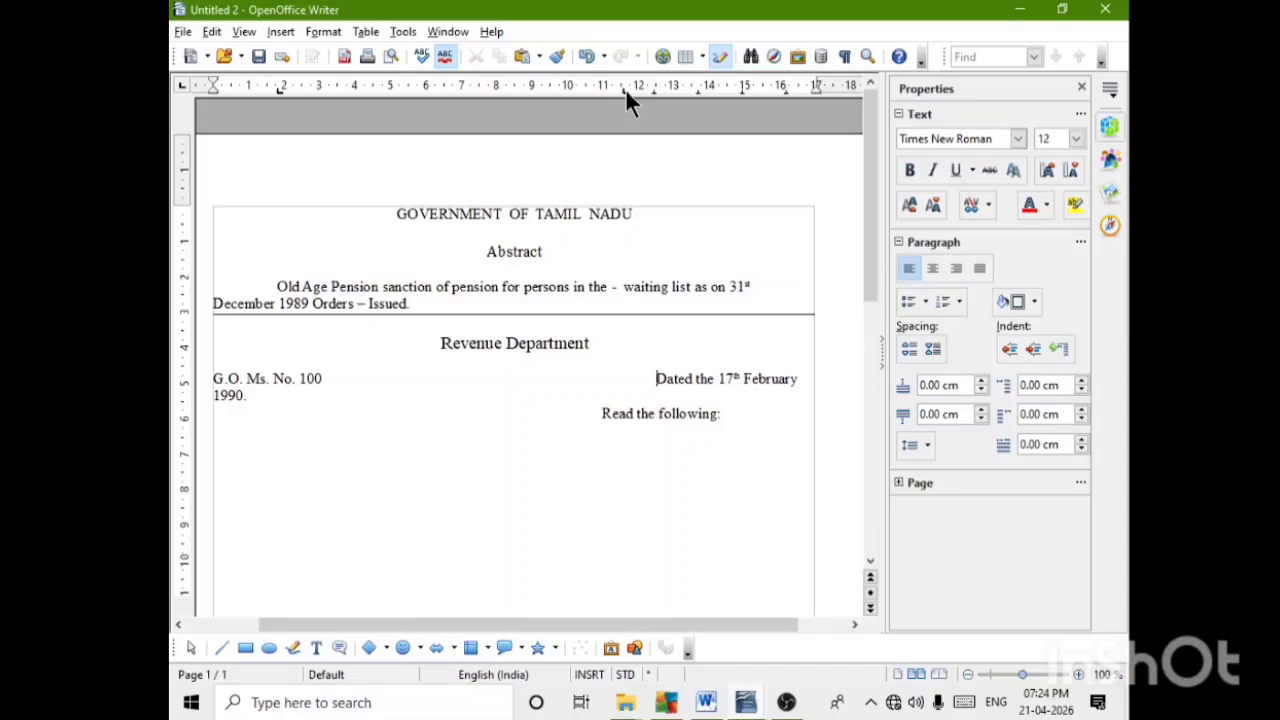
pyautogui.moveTo(625, 88); pyautogui.dragTo(606, 85)
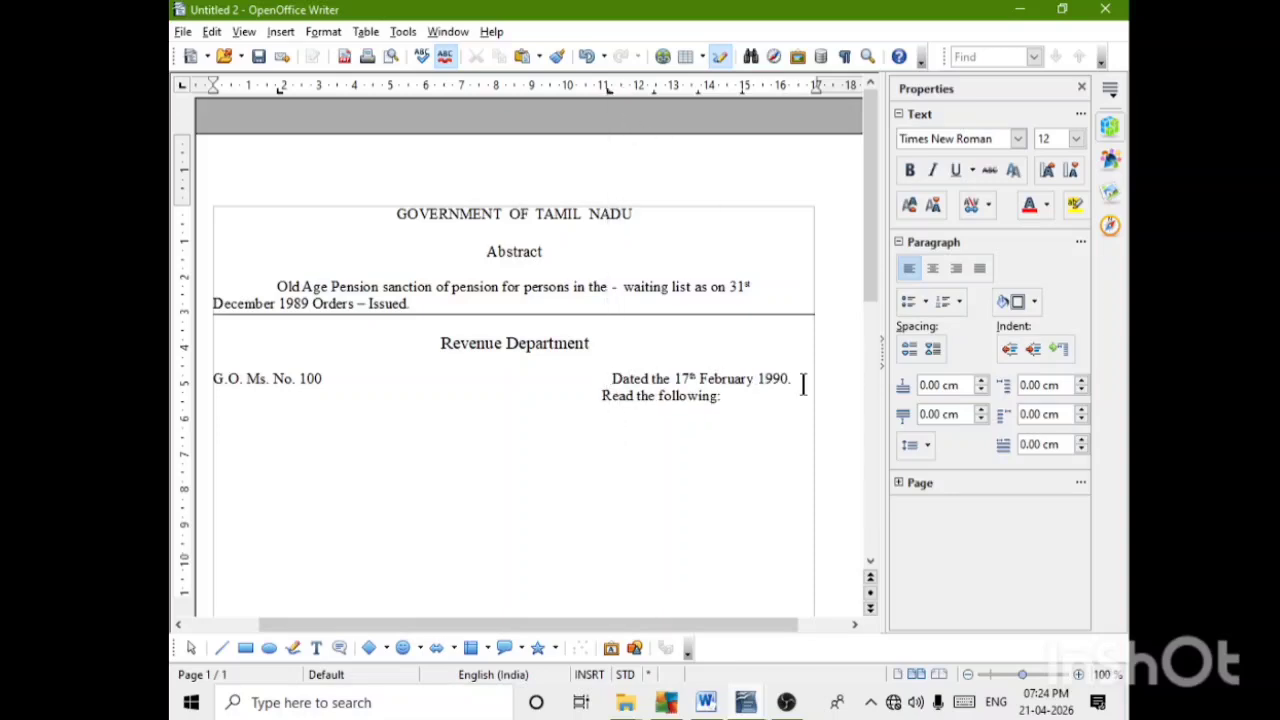
pyautogui.click(601, 395)
pyautogui.press('Tab')
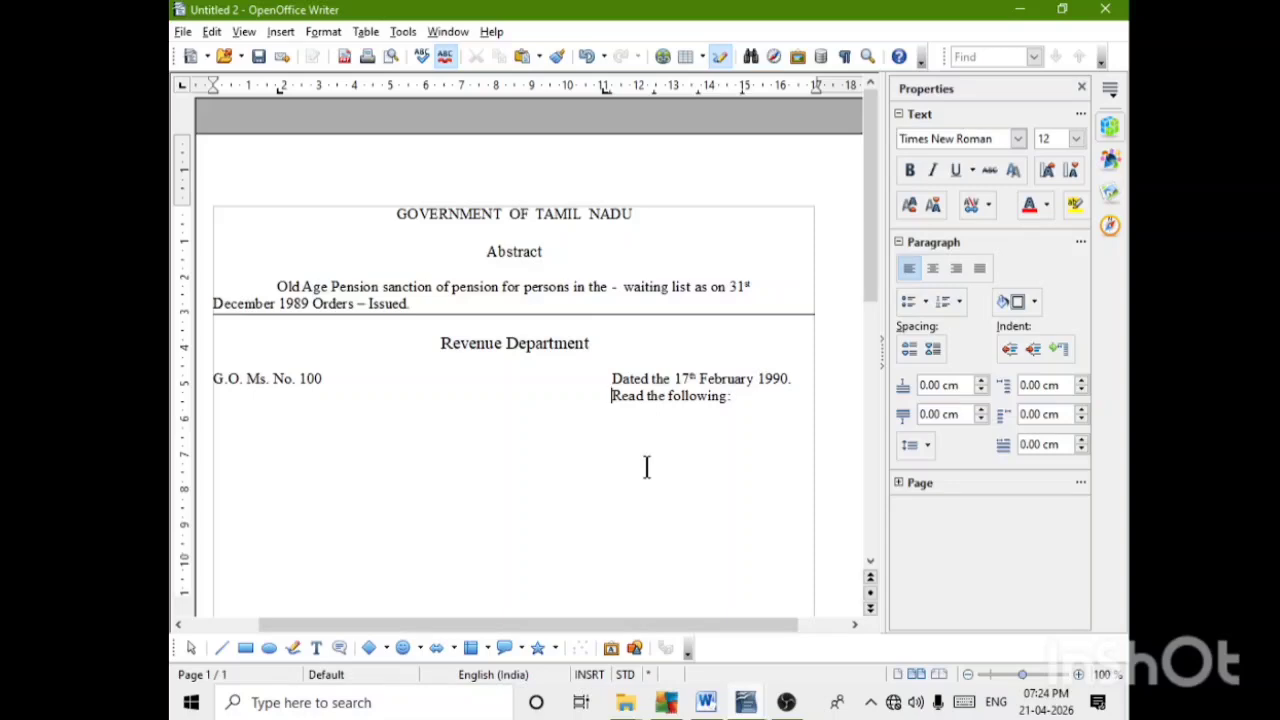
# Increase the paragraph spacing of the date and "Read the following:" lines to 0.10 cm above and below.
pyautogui.click(739, 397)
pyautogui.moveTo(739, 397); pyautogui.dragTo(614, 380)
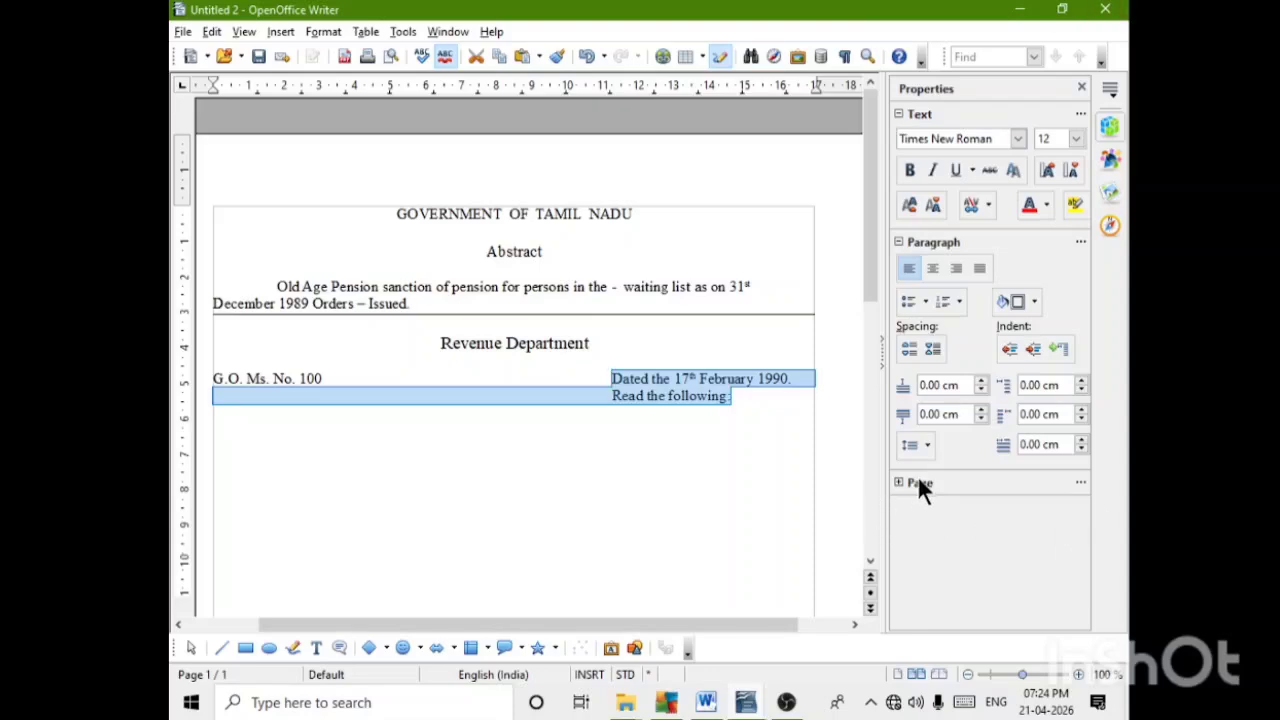
pyautogui.click(876, 360)
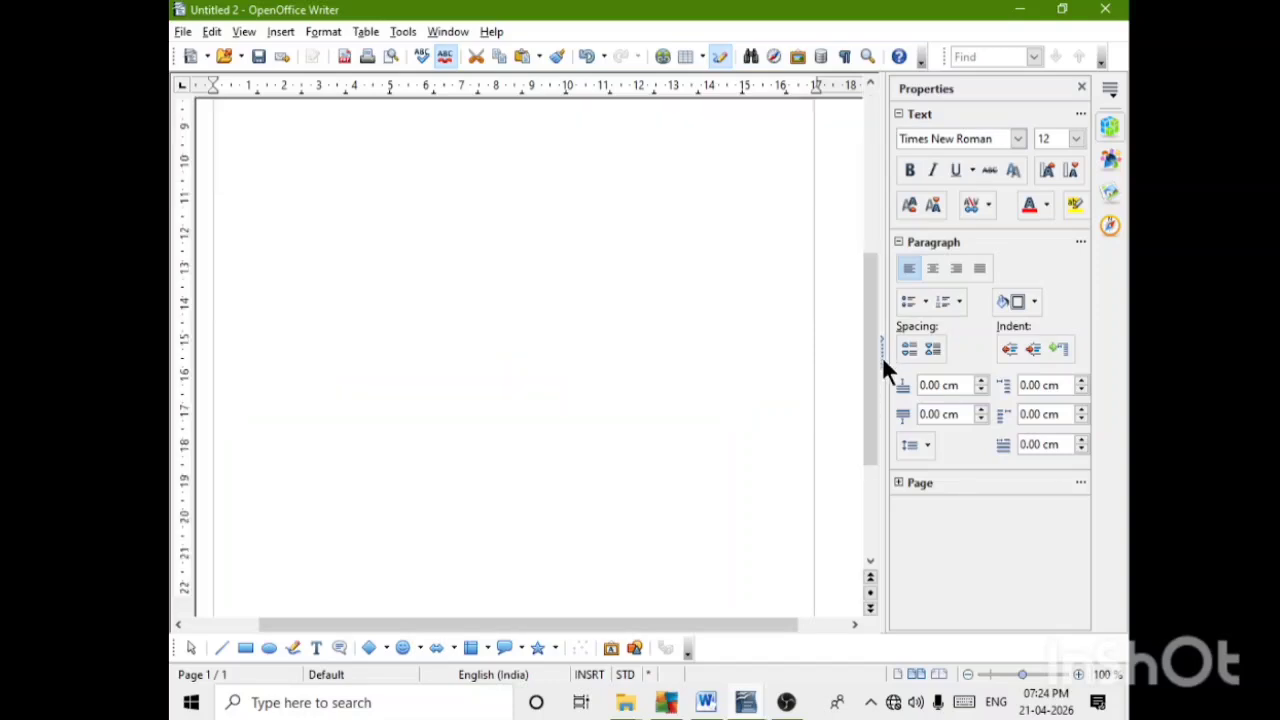
pyautogui.scroll(7, 843, 351)
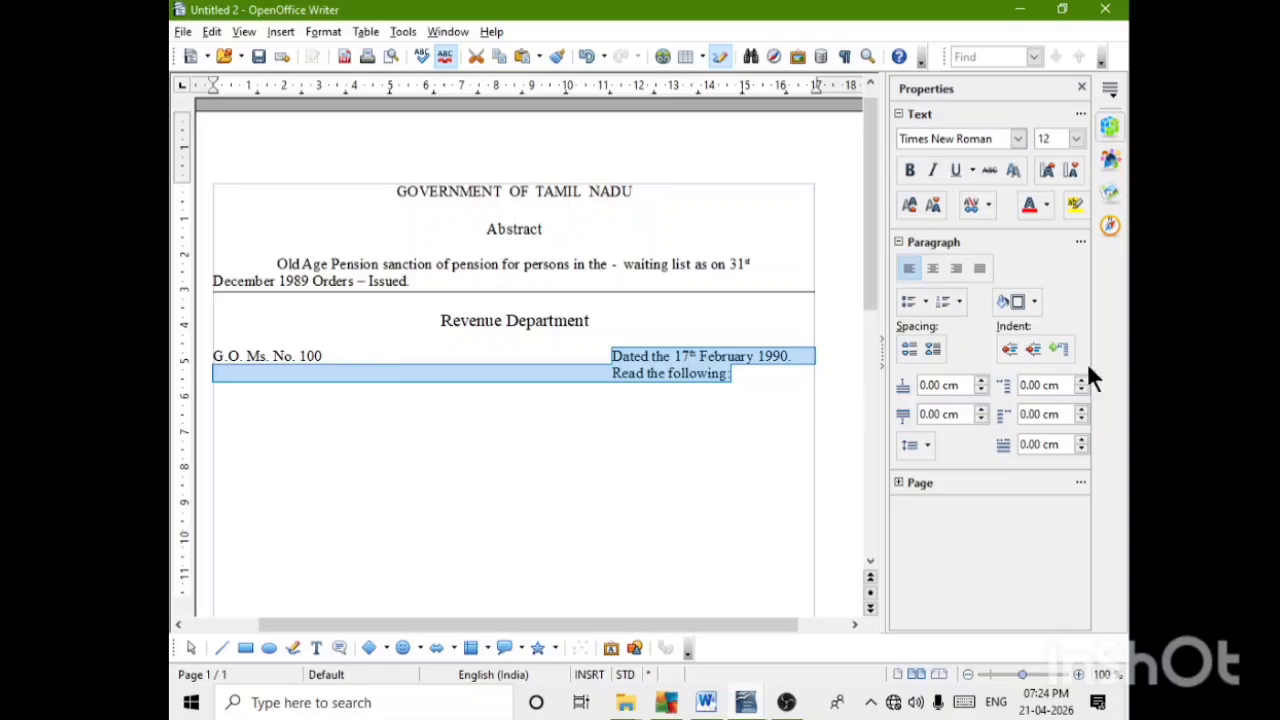
pyautogui.click(919, 352)
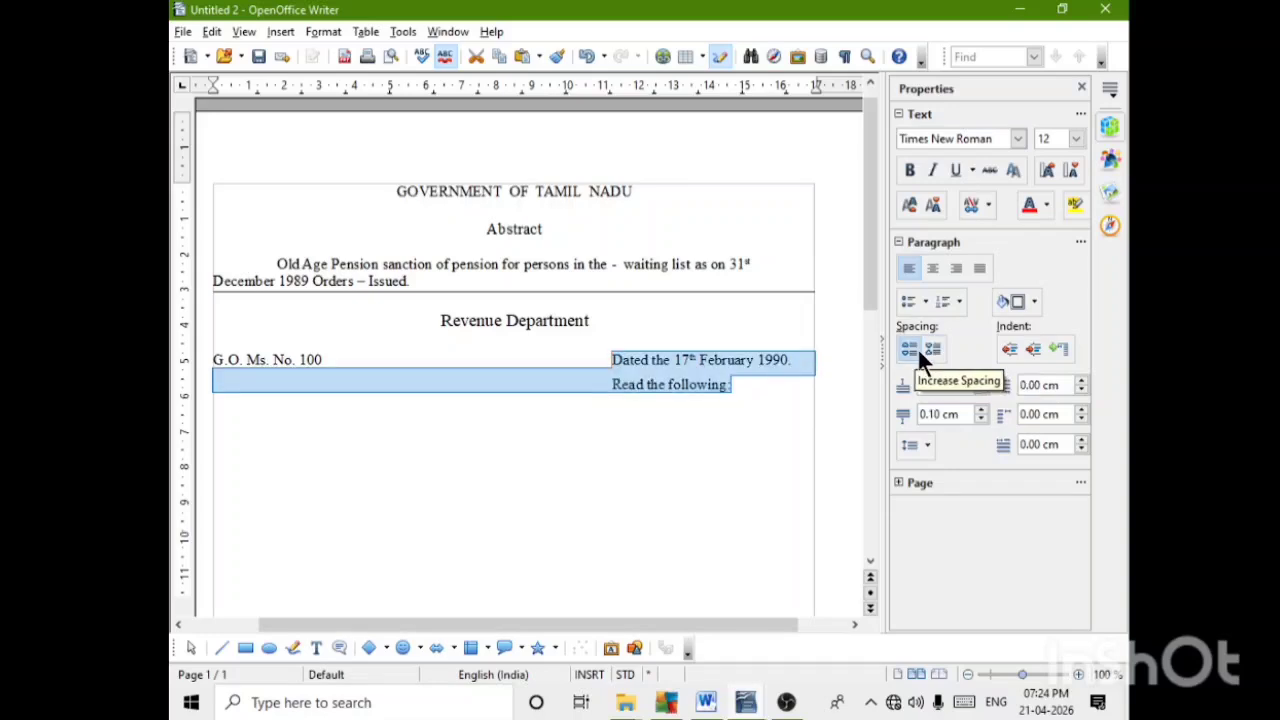
pyautogui.click(711, 497)
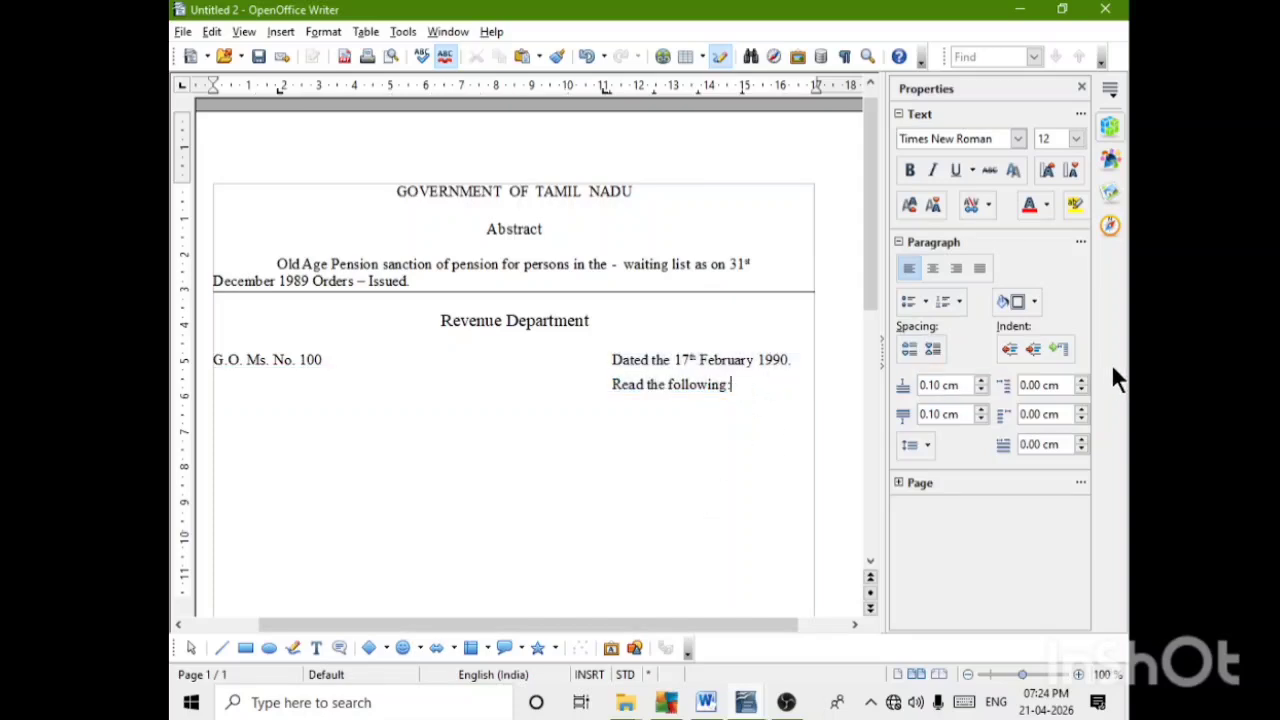
# Below "Read the following:", begin item "(1)" with "G.O. Ms. No. 75," aligned to a new tab stop at about 3 cm.
pyautogui.press('Return')
pyautogui.press('Return')
pyautogui.scroll(-2, 713, 241)
pyautogui.scroll(1, 671, 243)
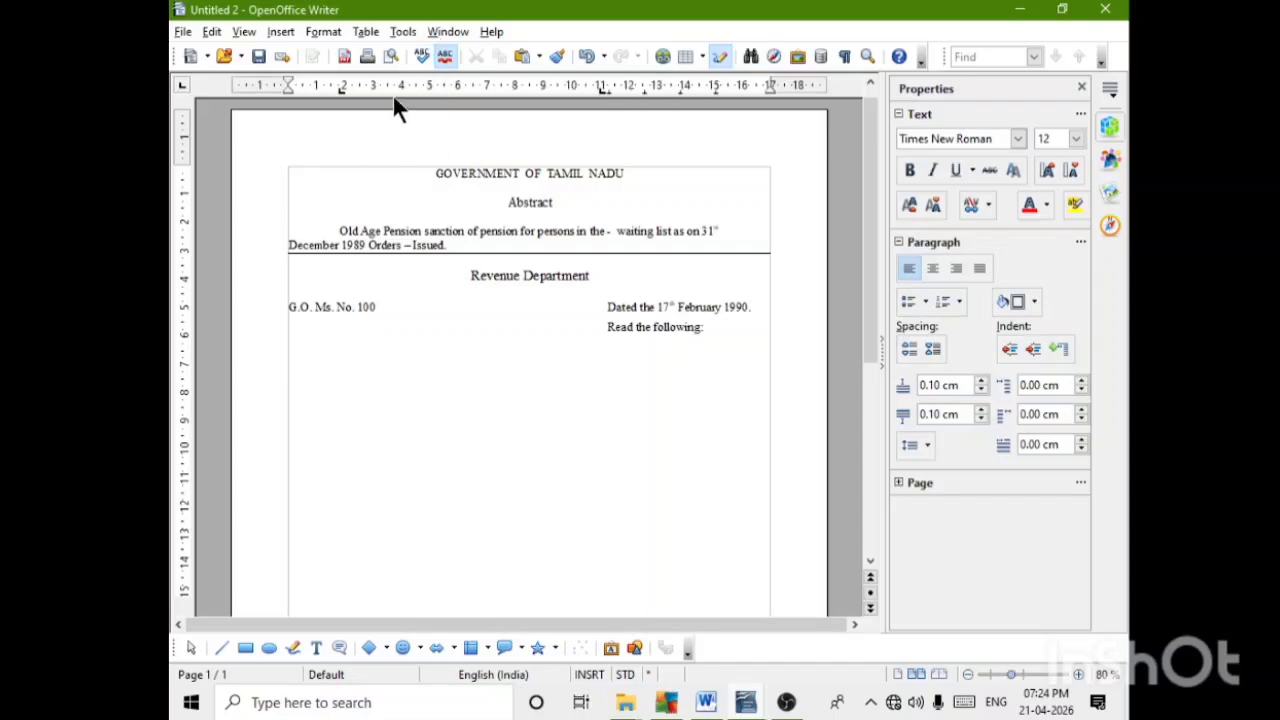
pyautogui.click(369, 367)
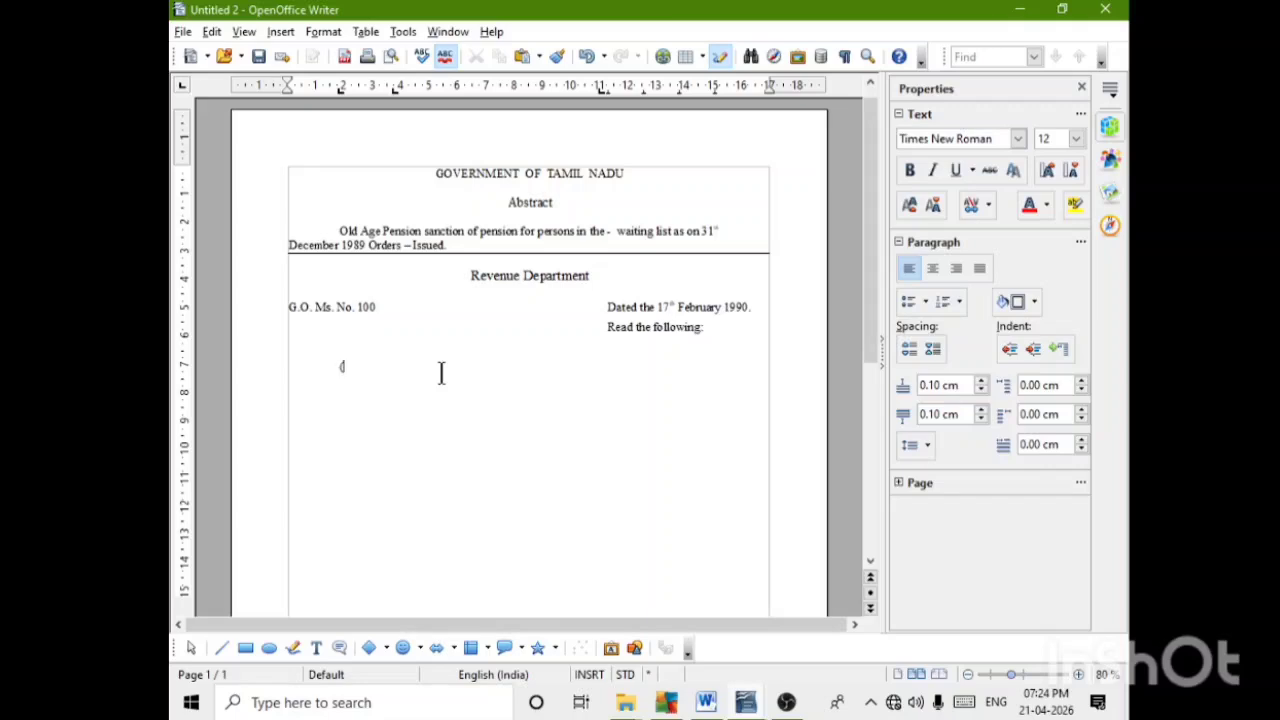
pyautogui.write('(1)')
pyautogui.moveTo(395, 87); pyautogui.dragTo(374, 88)
pyautogui.press('Tab')
pyautogui.write('G.O. Ms. No. 75,')
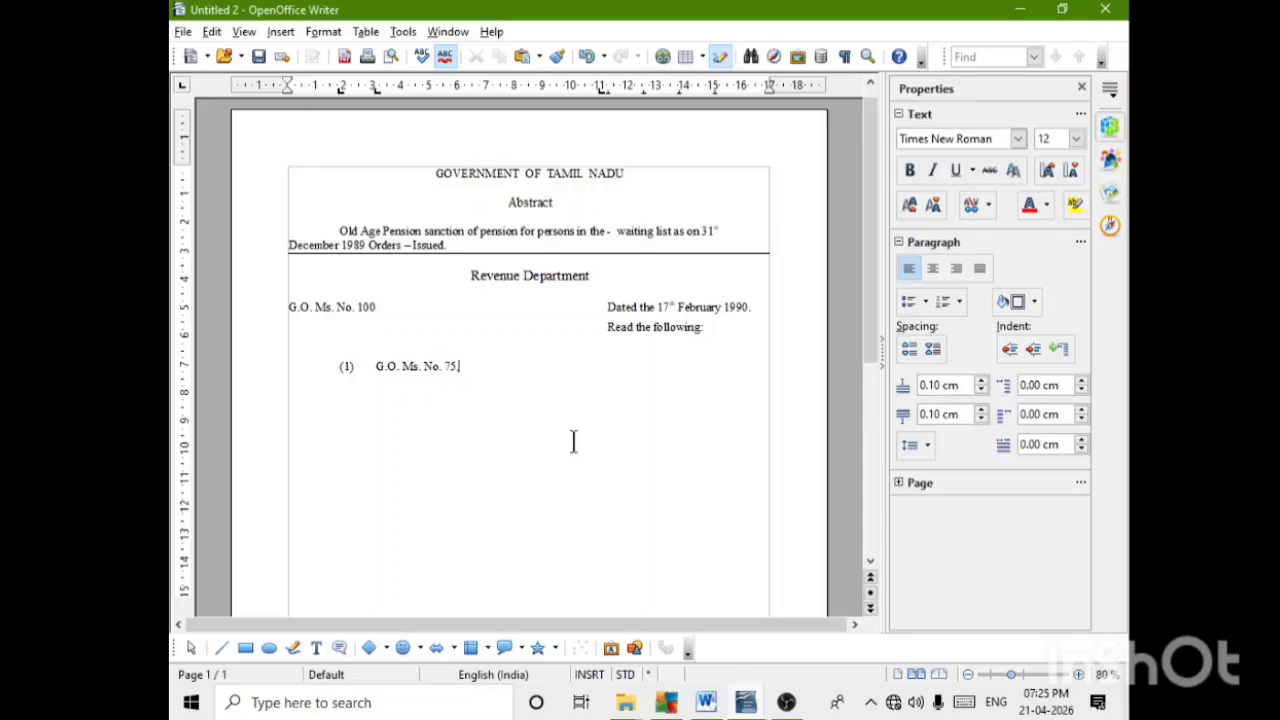
# Remove the space before "75", complete item (1) with "Finance, dated the 10th January 1990." and start item (2).
pyautogui.scroll(3, 551, 466)
pyautogui.scroll(-1, 600, 528)
pyautogui.click(550, 498)
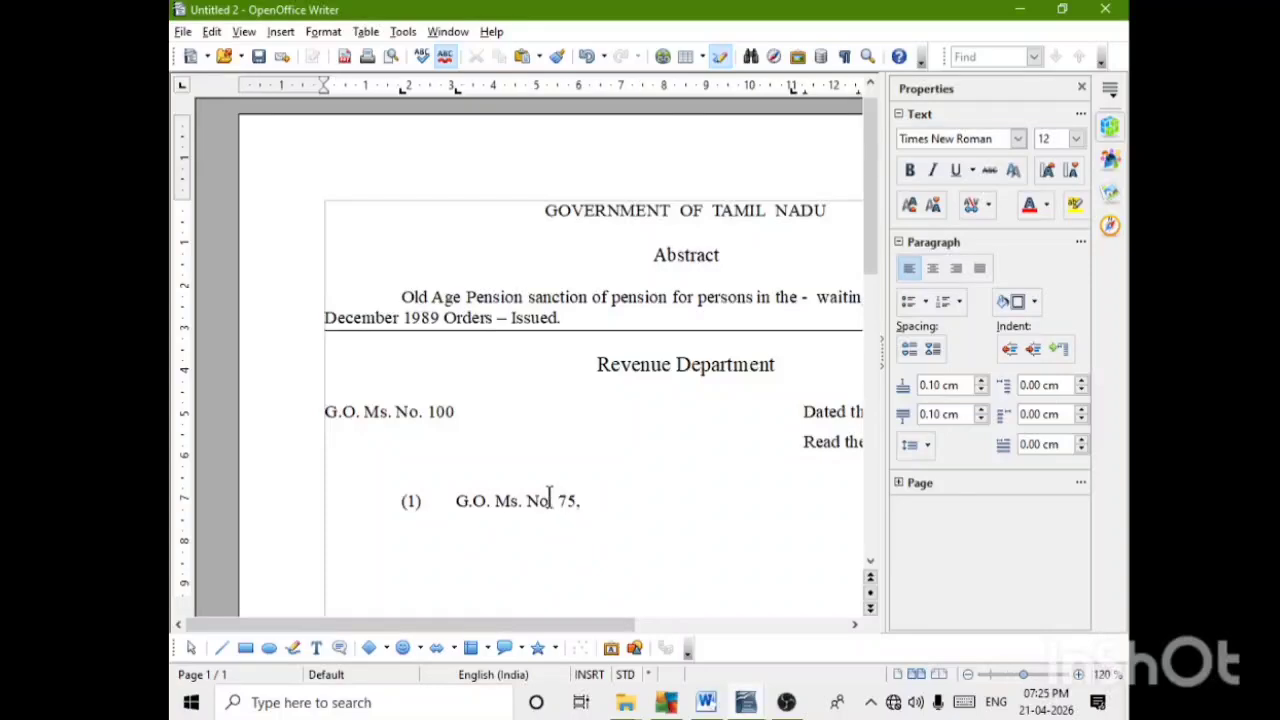
pyautogui.press('BackSpace')
pyautogui.click(581, 505)
pyautogui.write('Finance, dated the ')
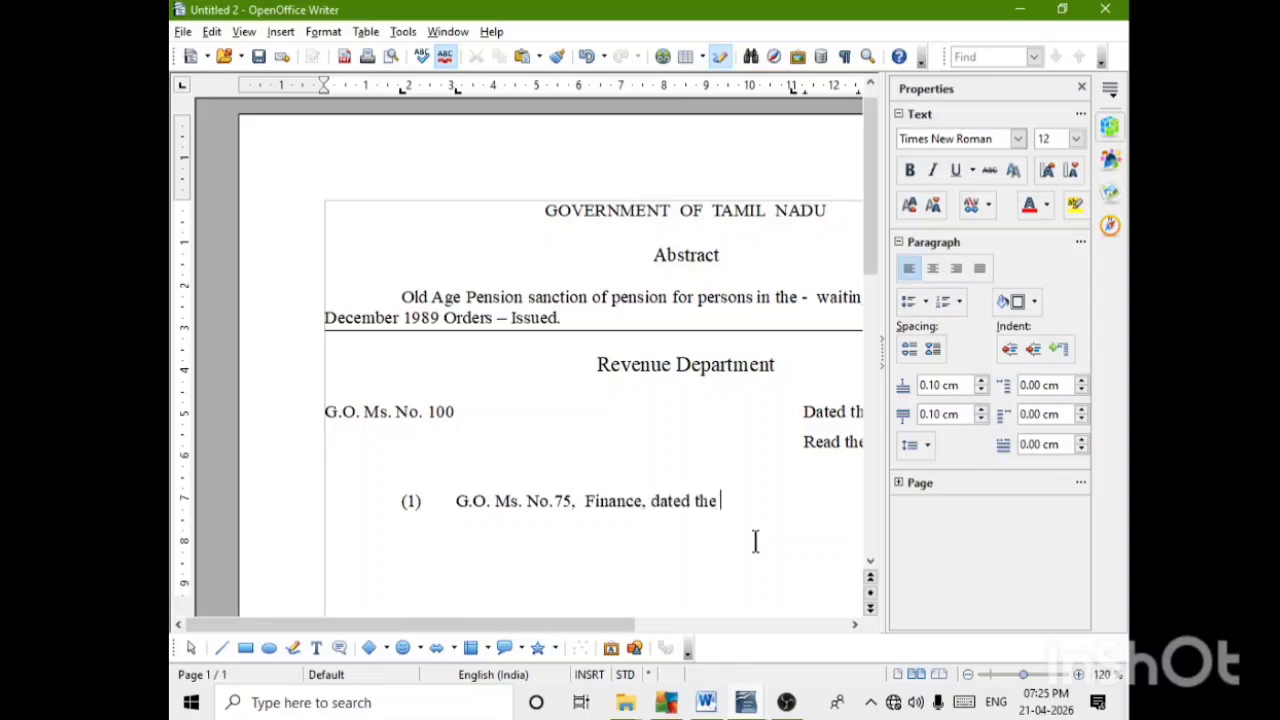
pyautogui.write('10th Jan')
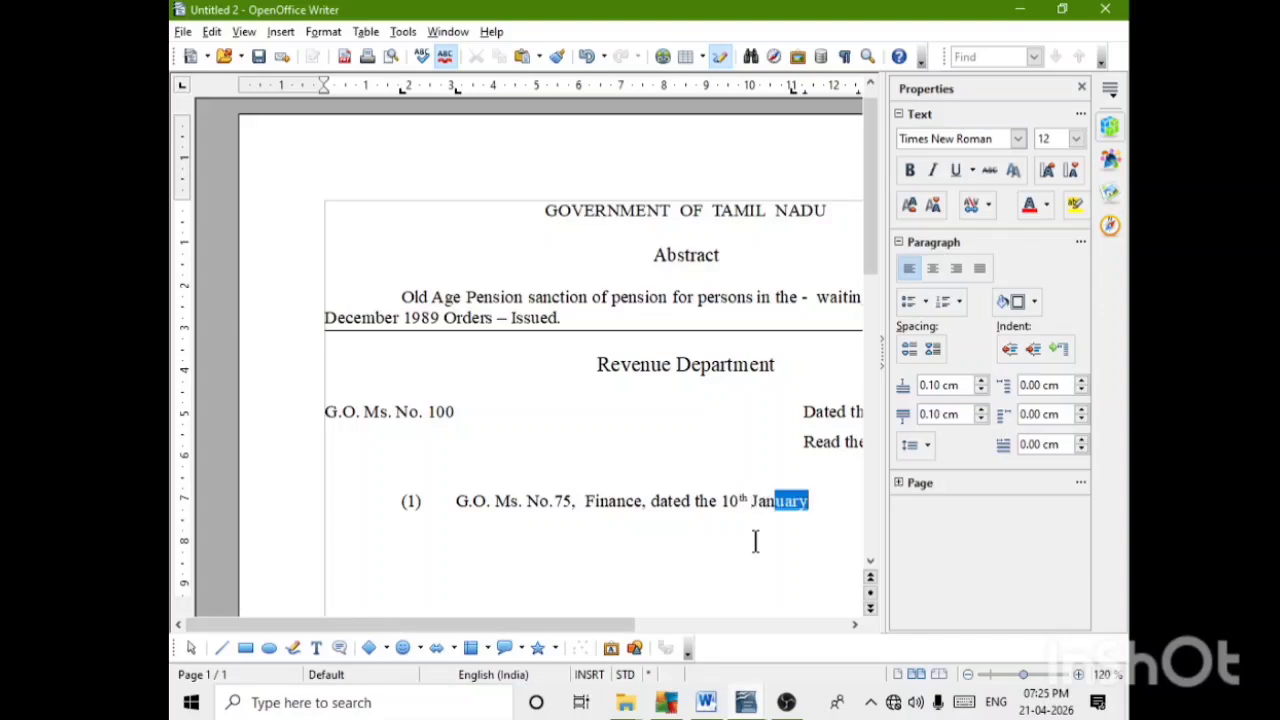
pyautogui.write('uary 1990')
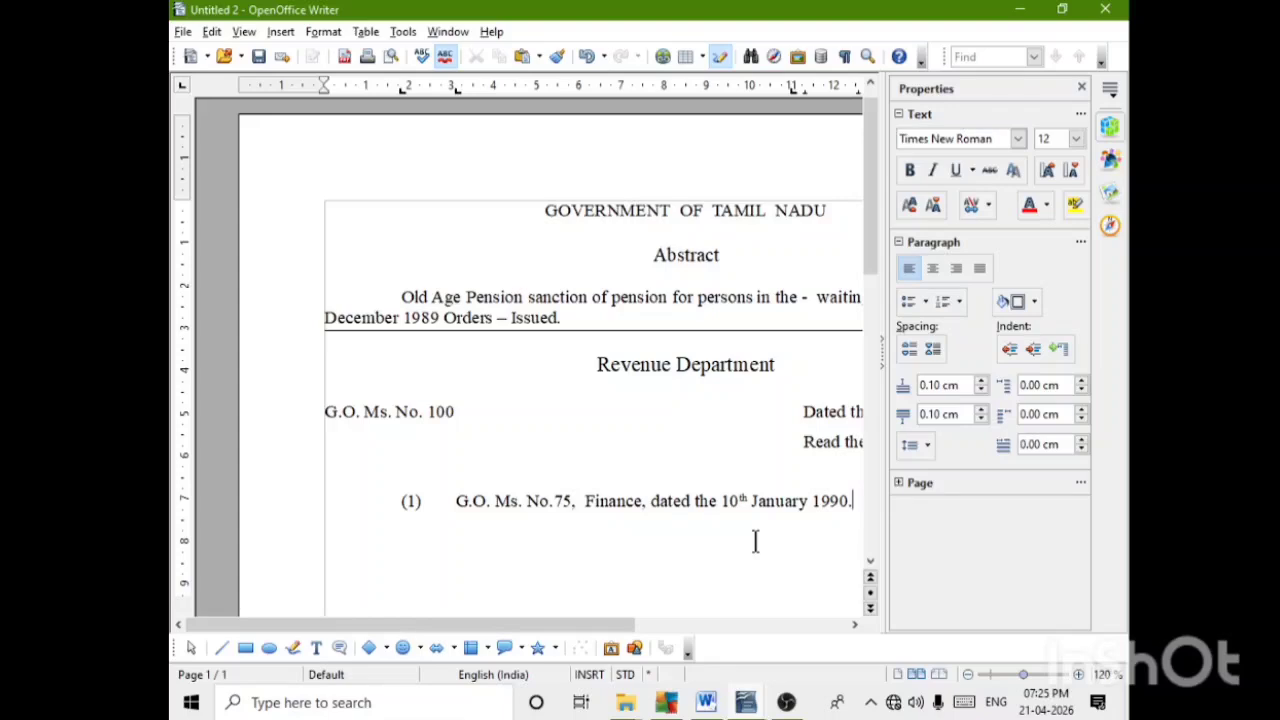
pyautogui.write('.')
pyautogui.press('Return')
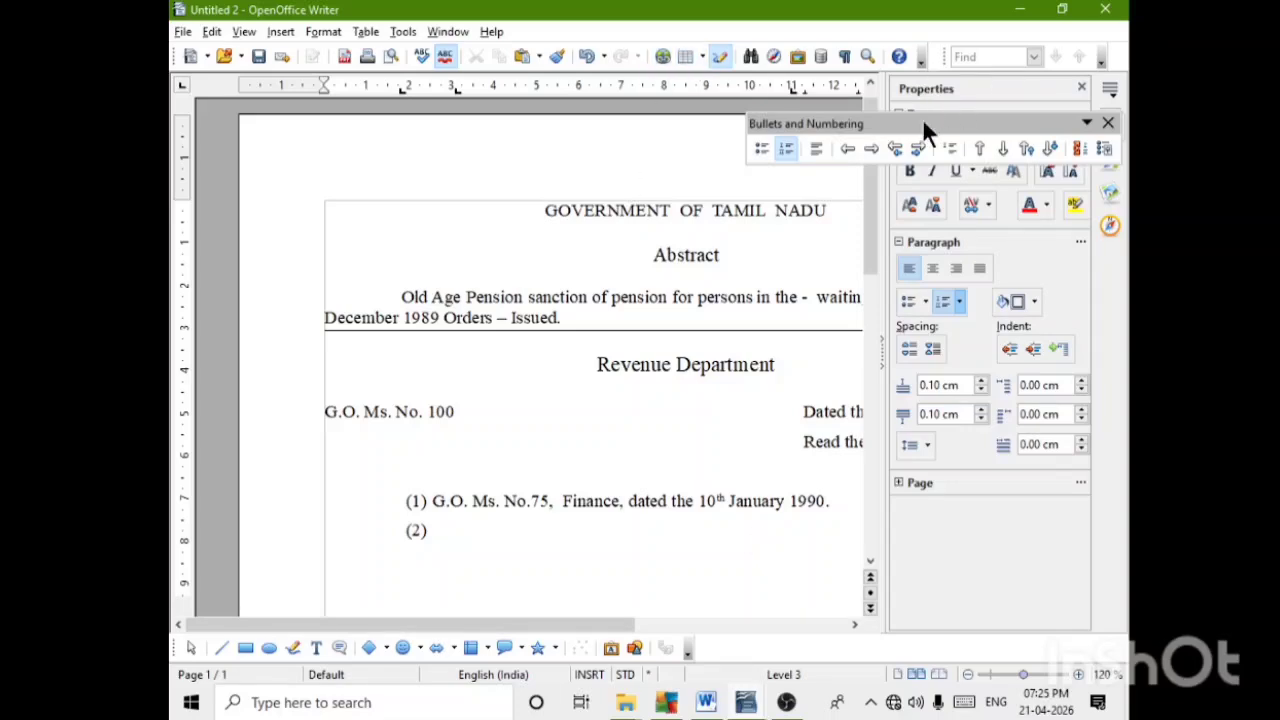
# Dock the Bullets and Numbering toolbar above the ruler and narrow the Properties sidebar to widen the page area.
pyautogui.moveTo(922, 118); pyautogui.dragTo(780, 82)
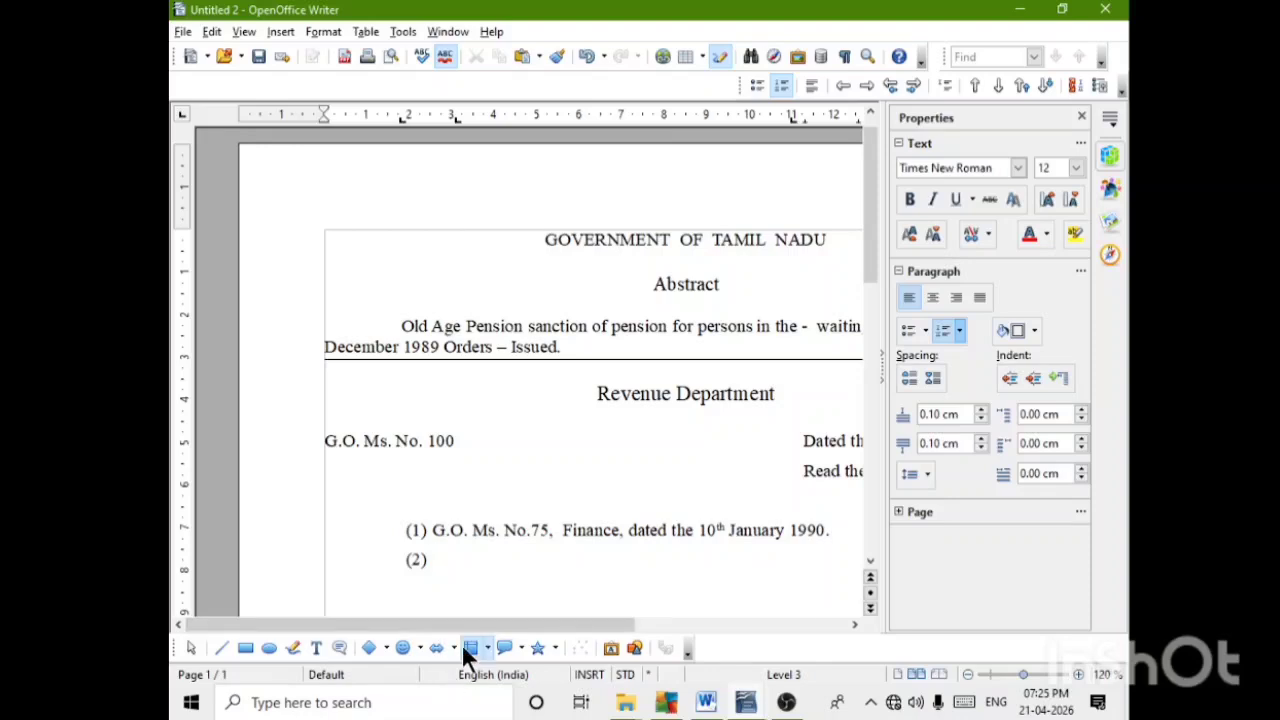
pyautogui.scroll(-3, 586, 543)
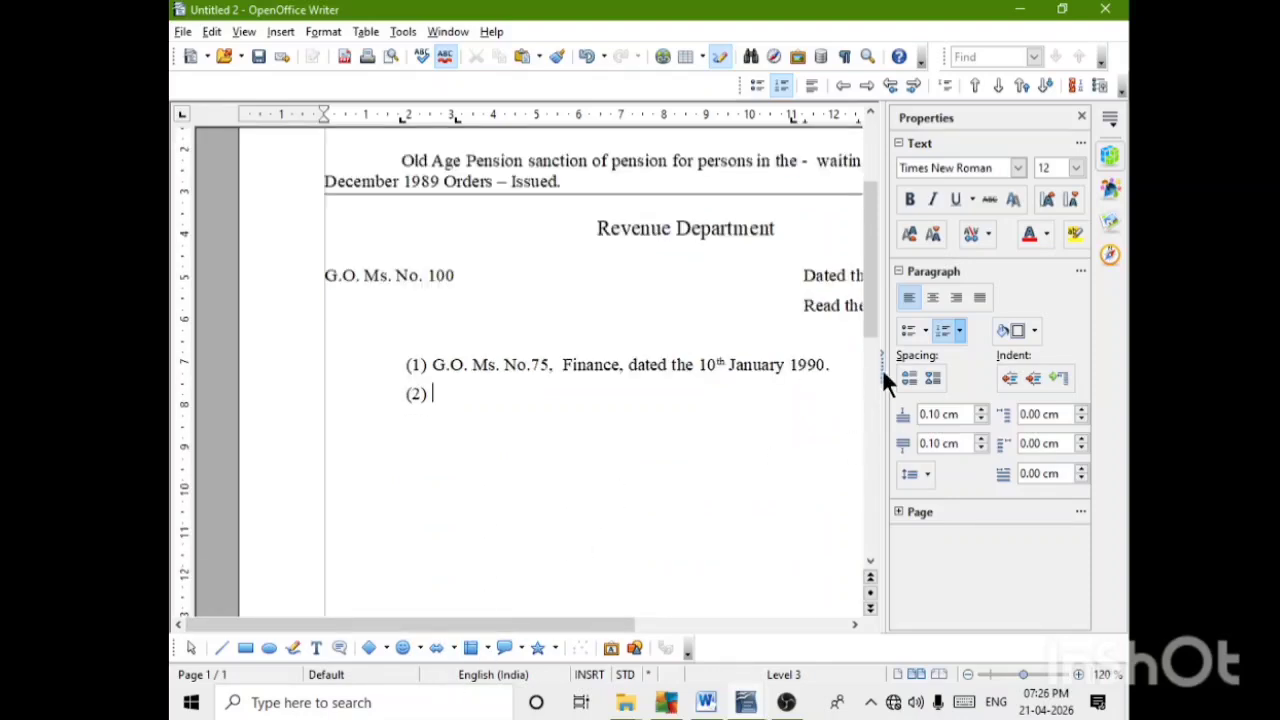
pyautogui.moveTo(883, 362); pyautogui.dragTo(997, 374)
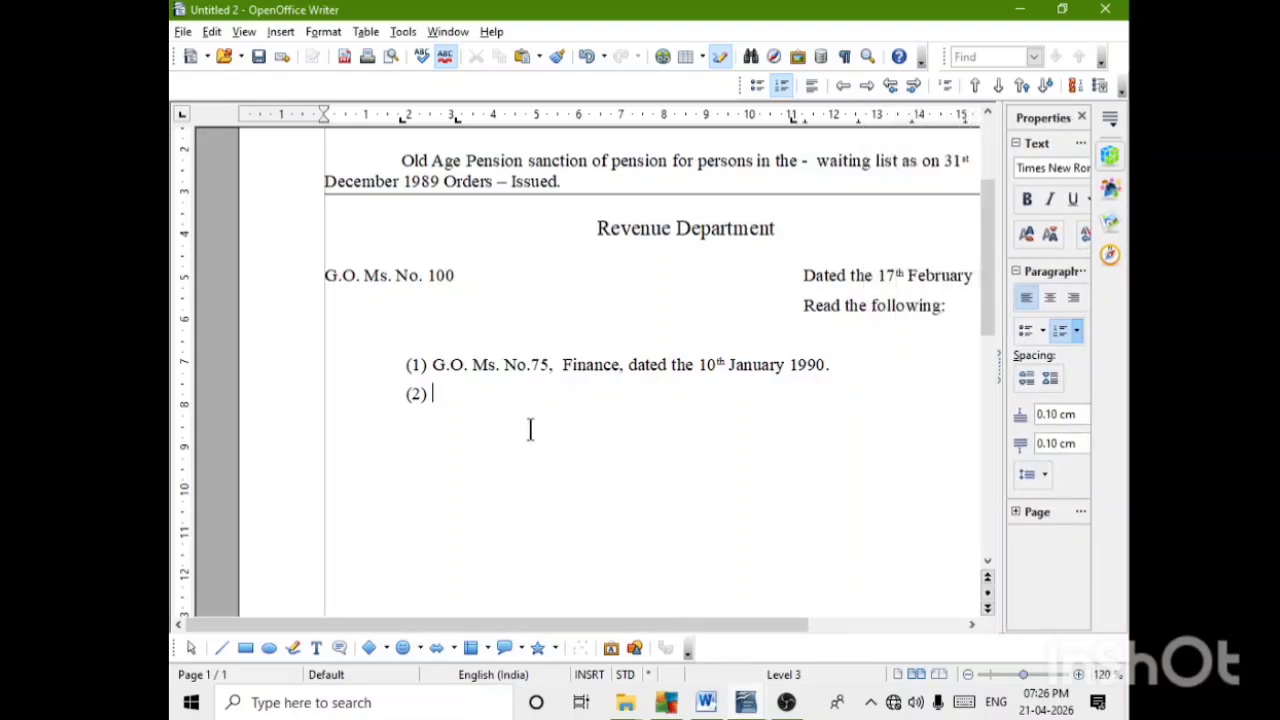
# Enter "From the Commissioner of Revenue Administration, letter No.100," as item (2) and end the numbered list.
pyautogui.write('From the Commi')
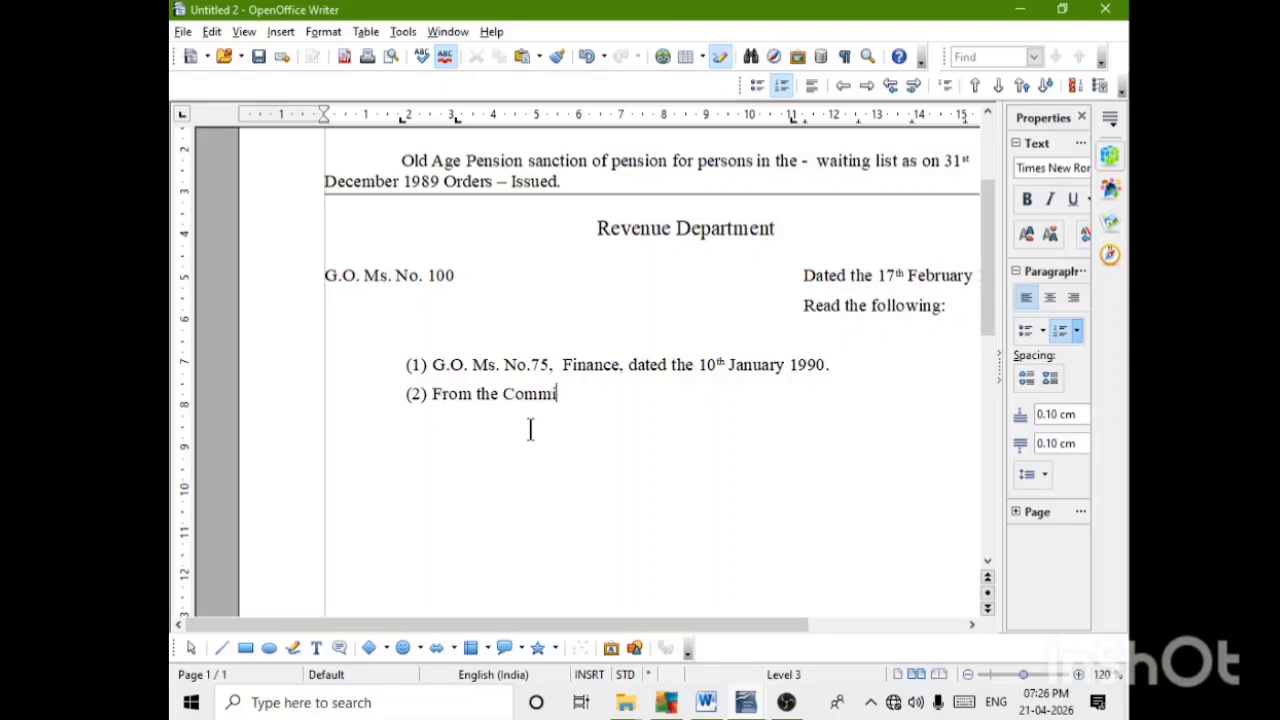
pyautogui.write('ssioner of Revenue ')
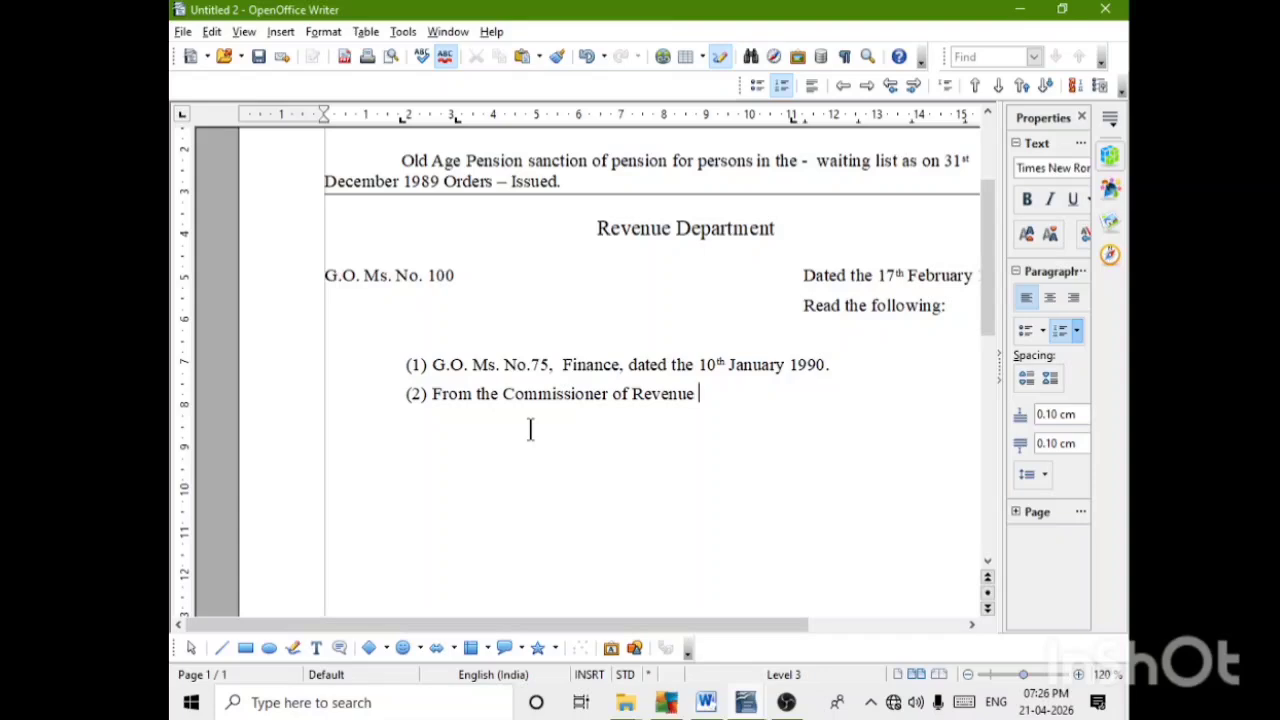
pyautogui.write('Administration')
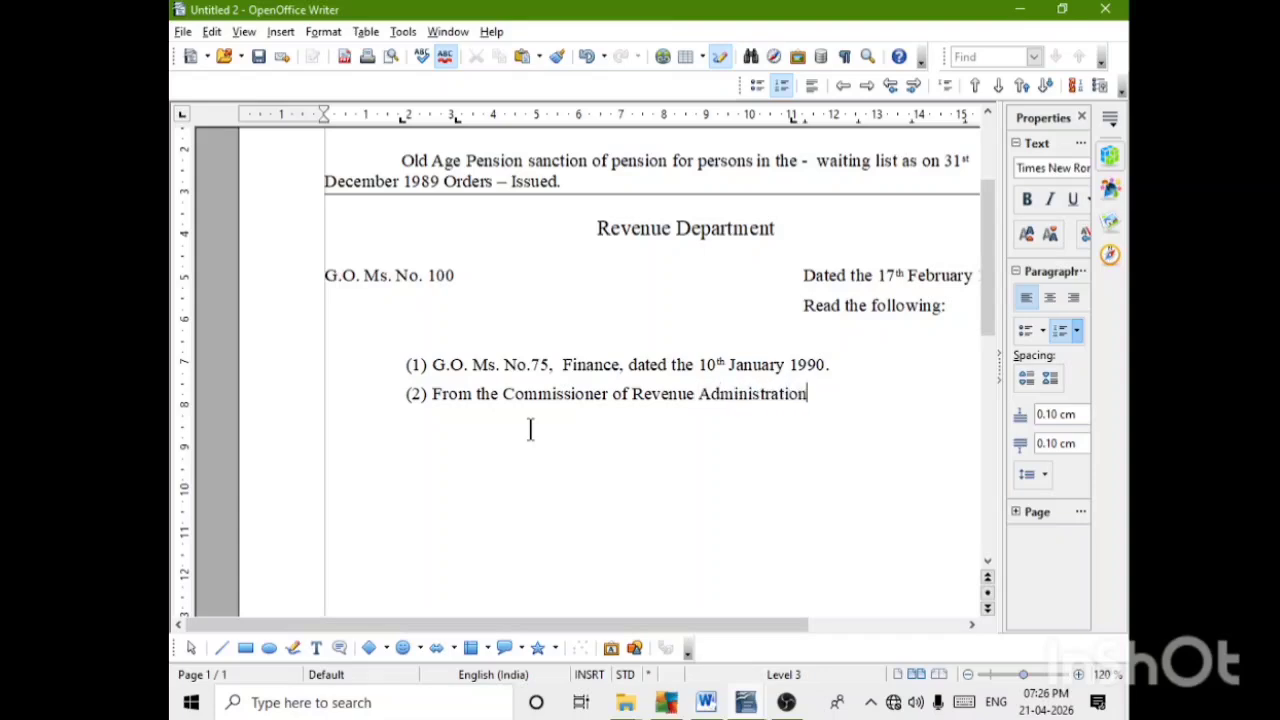
pyautogui.write(', letter No.100')
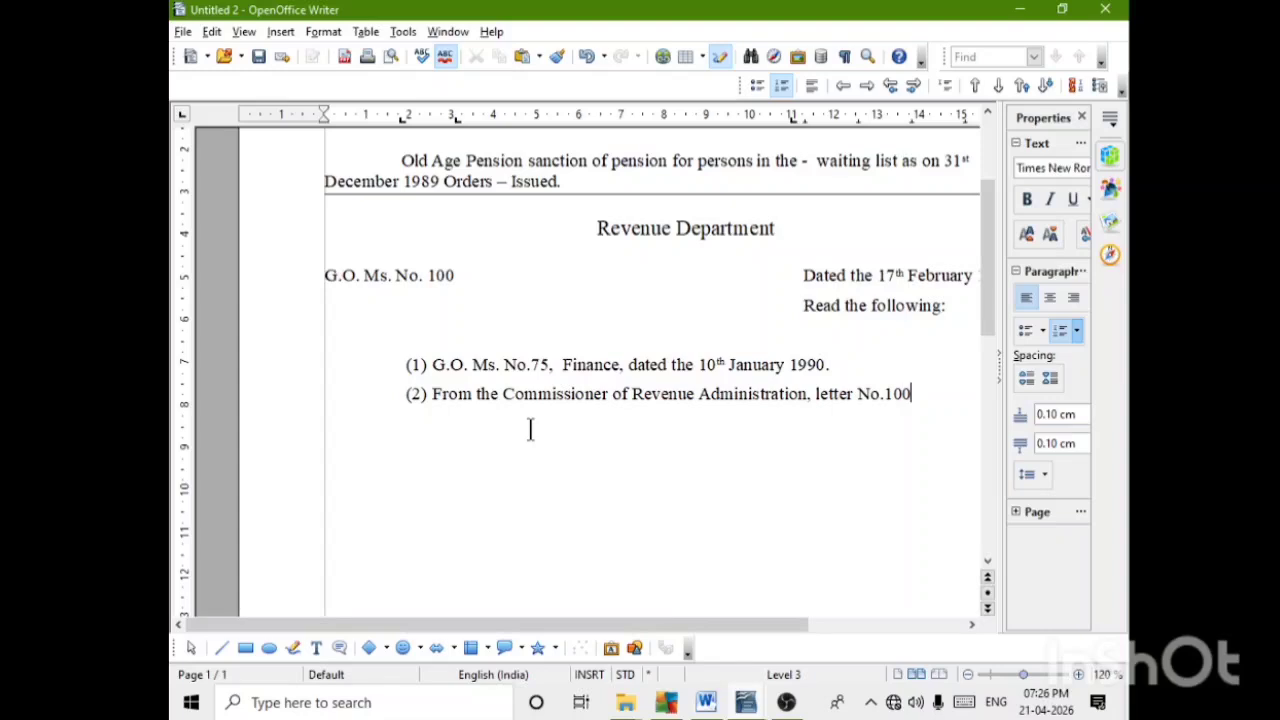
pyautogui.write(',')
pyautogui.press('Return')
pyautogui.press('Return')
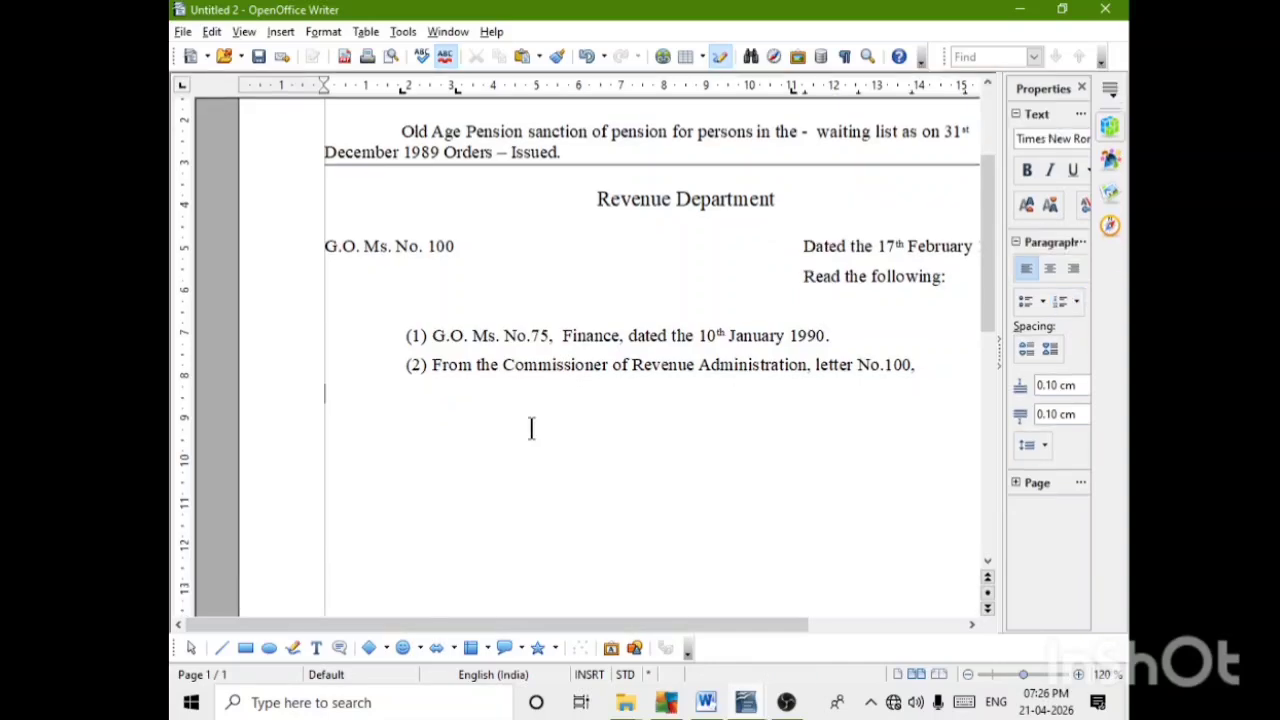
# Continue item (2) on an unnumbered line with "Dated the 22nd January 1990." and end the numbered list.
pyautogui.click(928, 365)
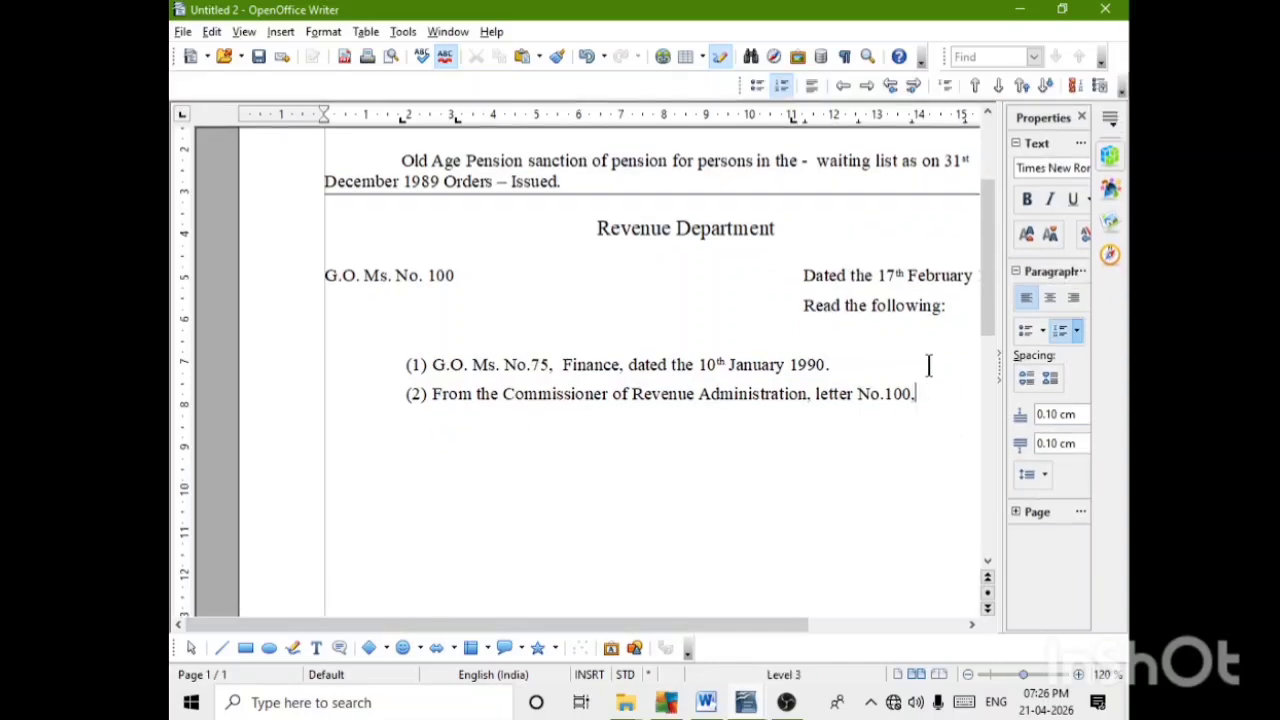
pyautogui.press('Return')
pyautogui.press('BackSpace')
pyautogui.write('Dated the 22')
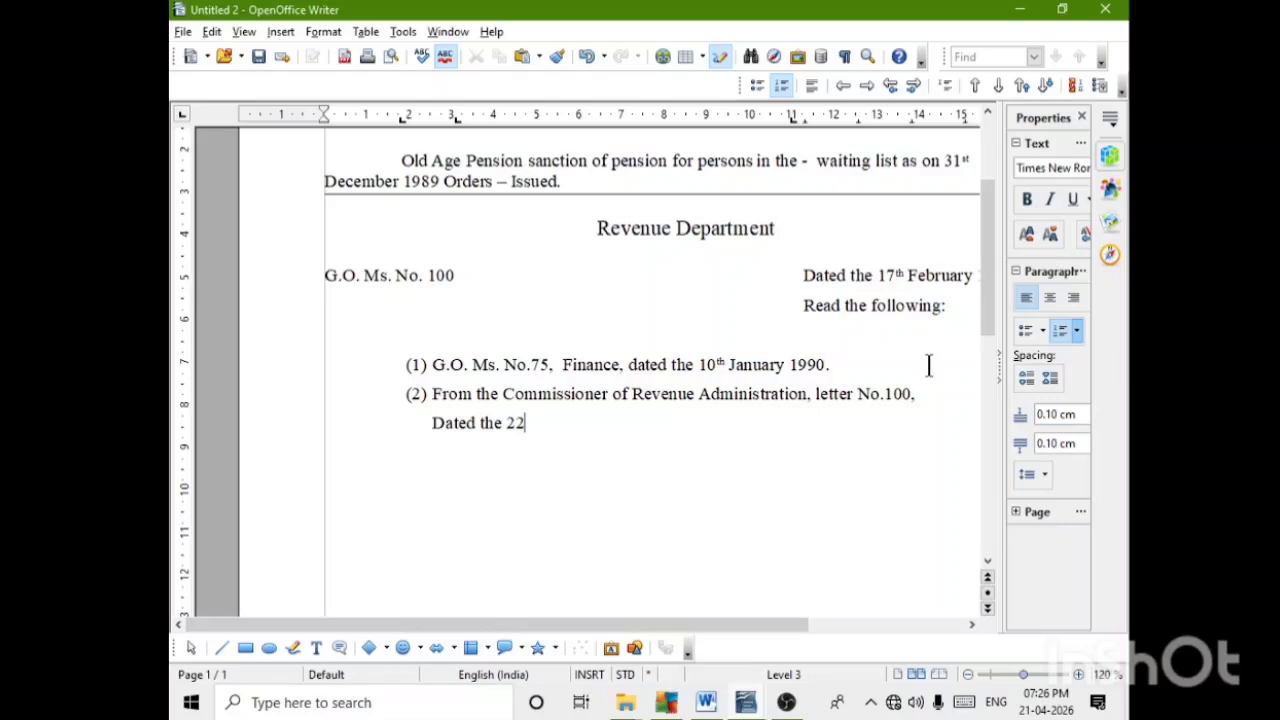
pyautogui.write('nd January')
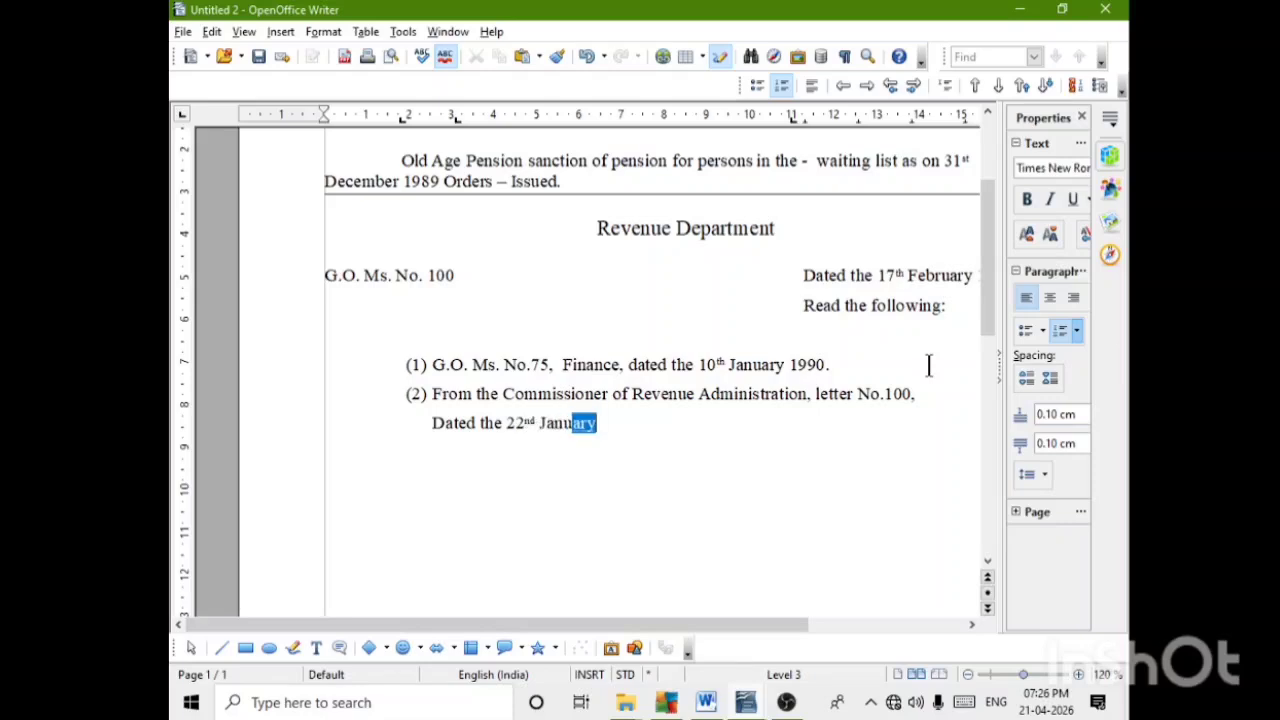
pyautogui.write(' 199')
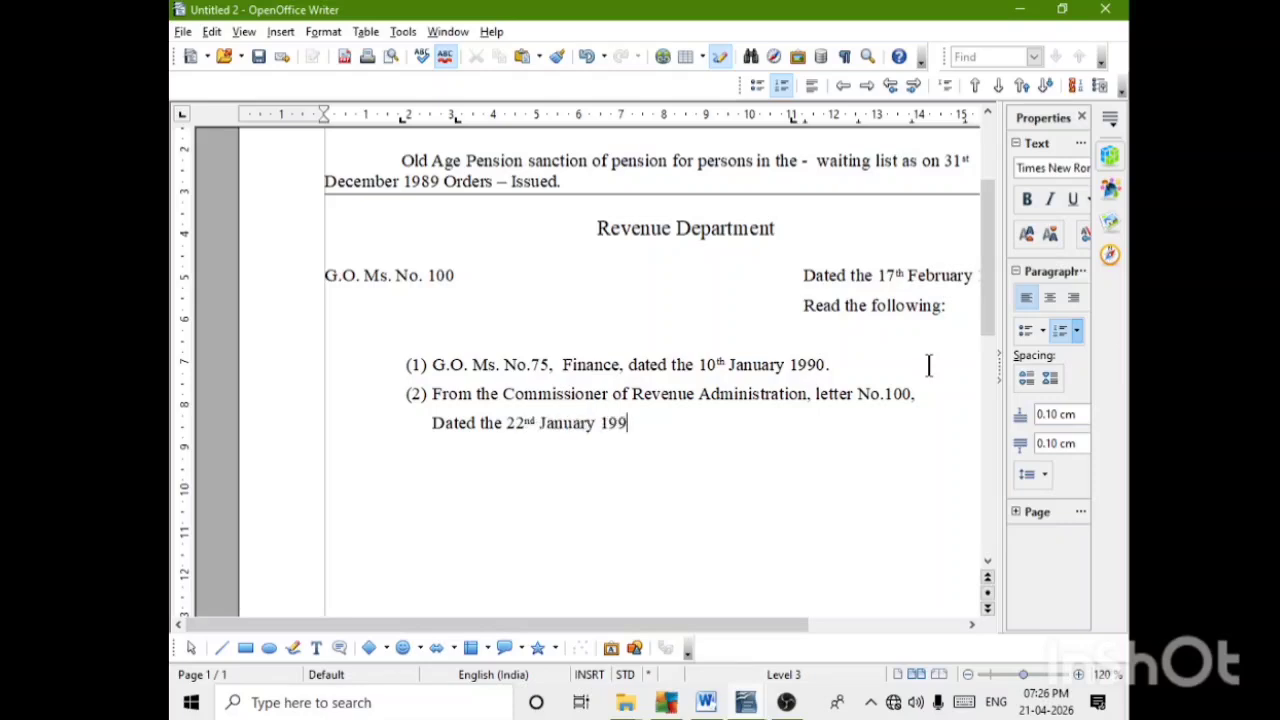
pyautogui.write('0.')
pyautogui.press('Return')
pyautogui.press('BackSpace')
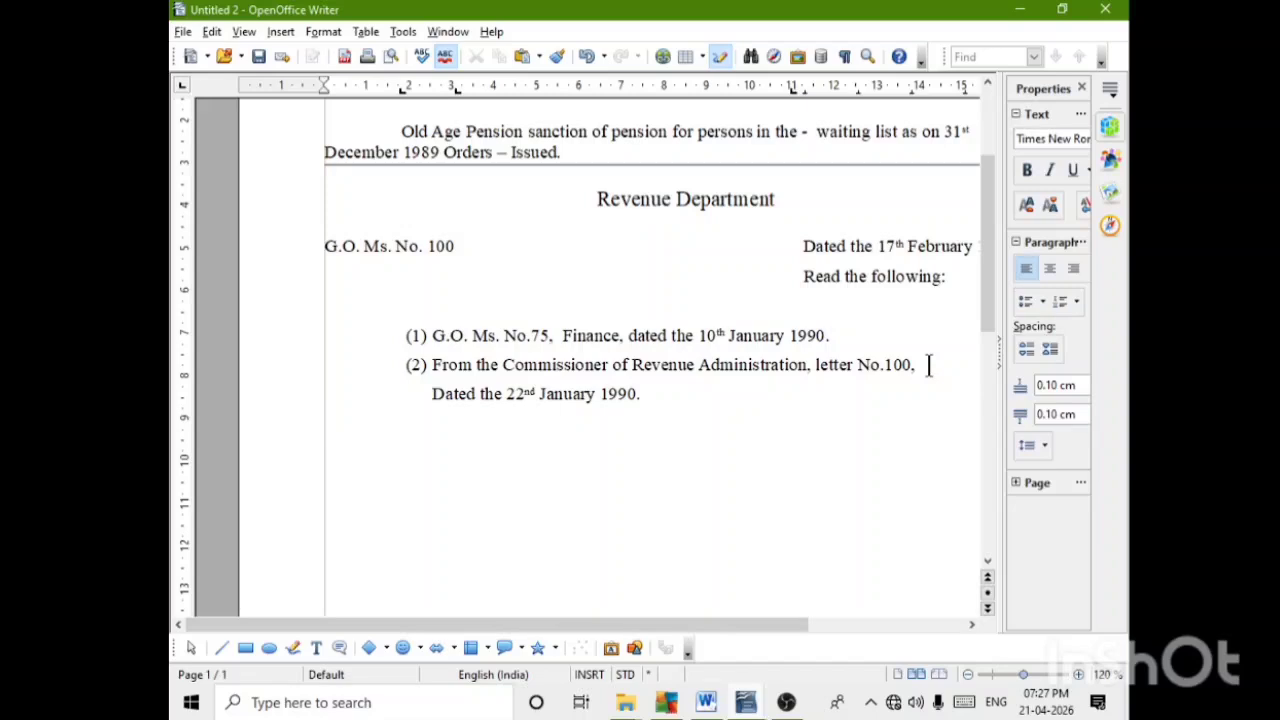
# Add a row of seven dashes aligned to a new tab stop at about 7 cm, with the heading "ORDER:" below it.
pyautogui.press('Tab')
pyautogui.click(613, 89)
pyautogui.press('Tab')
pyautogui.write('- - - - - - -')
pyautogui.press('Return')
pyautogui.write('ORDER:')
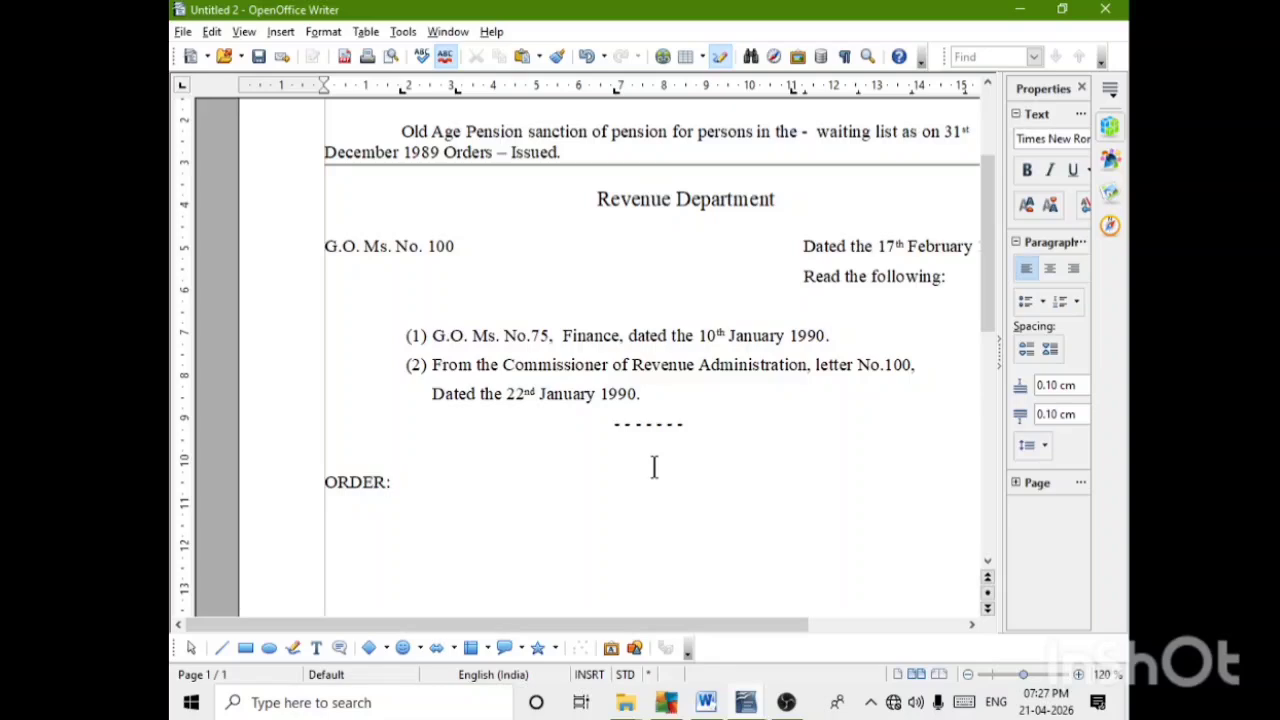
pyautogui.press('Return')
# Copy the three order paragraphs from the Word document "GOVERNMENT ORDER TYPING MODEL SAVED" and paste them below "ORDER:" in the Writer document Untitled 2.
pyautogui.scroll(-3, 641, 503)
pyautogui.click(706, 702)
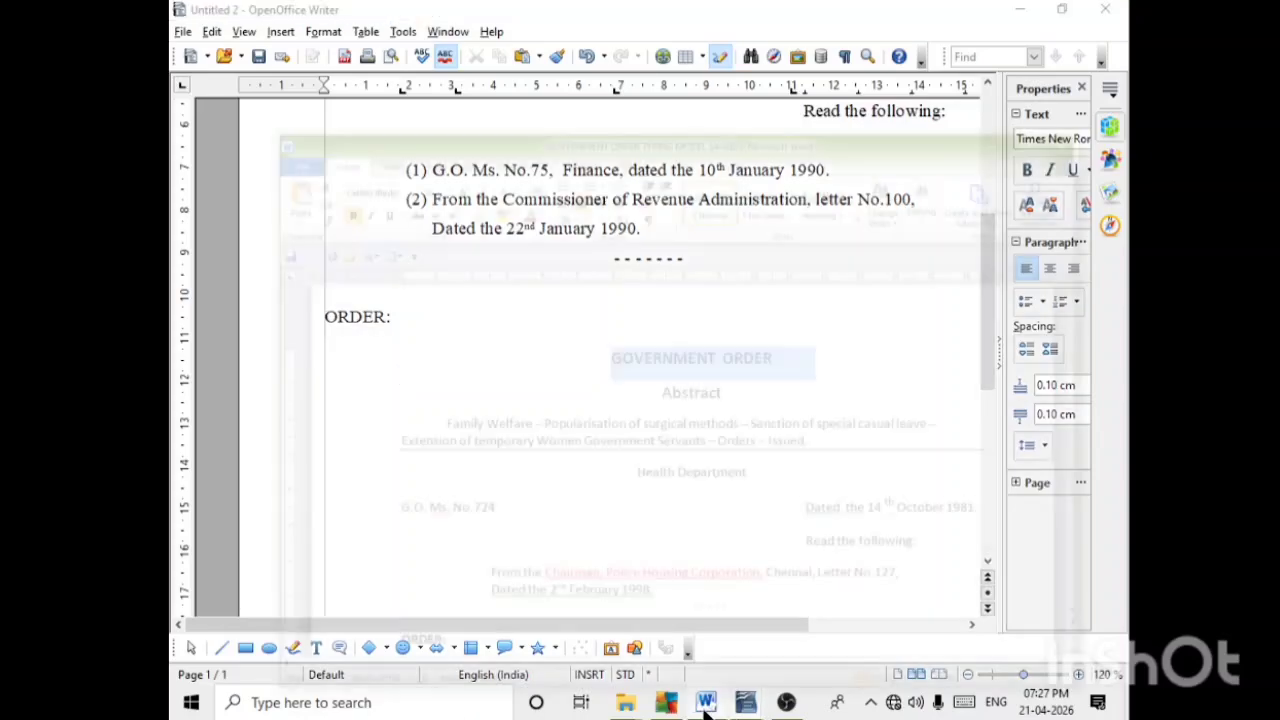
pyautogui.scroll(-4, 640, 454)
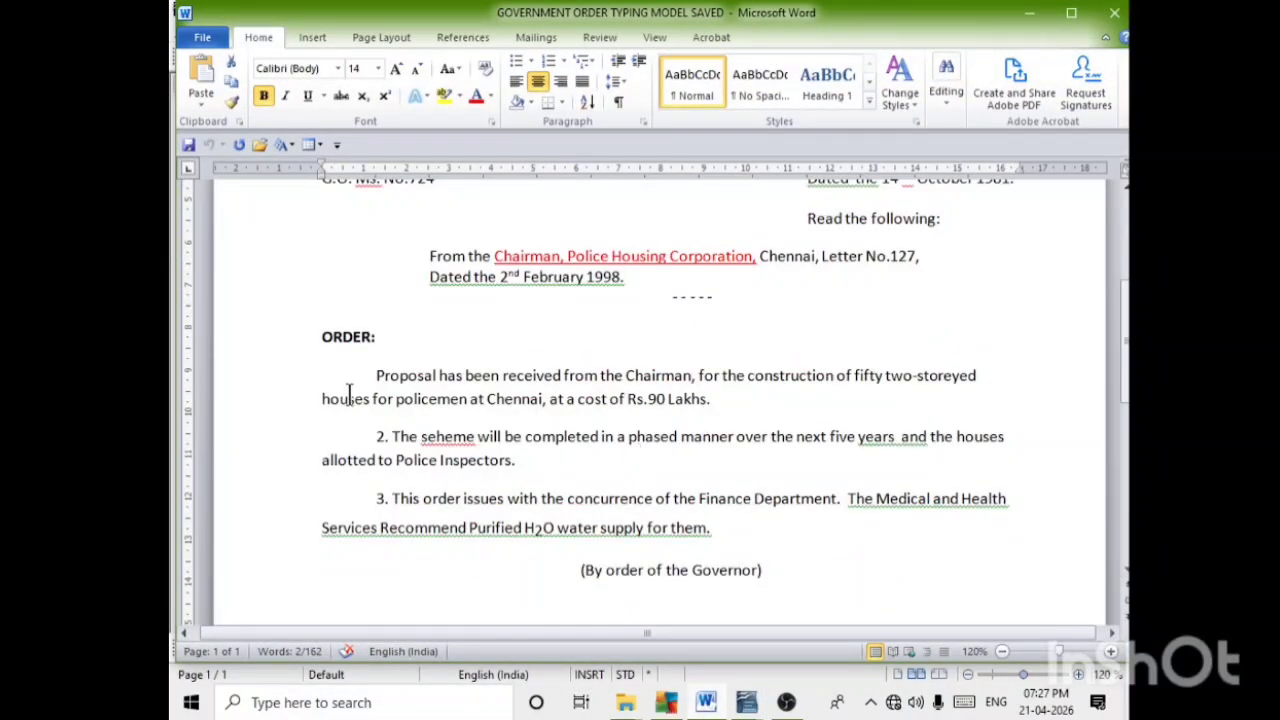
pyautogui.moveTo(368, 368); pyautogui.dragTo(786, 538)
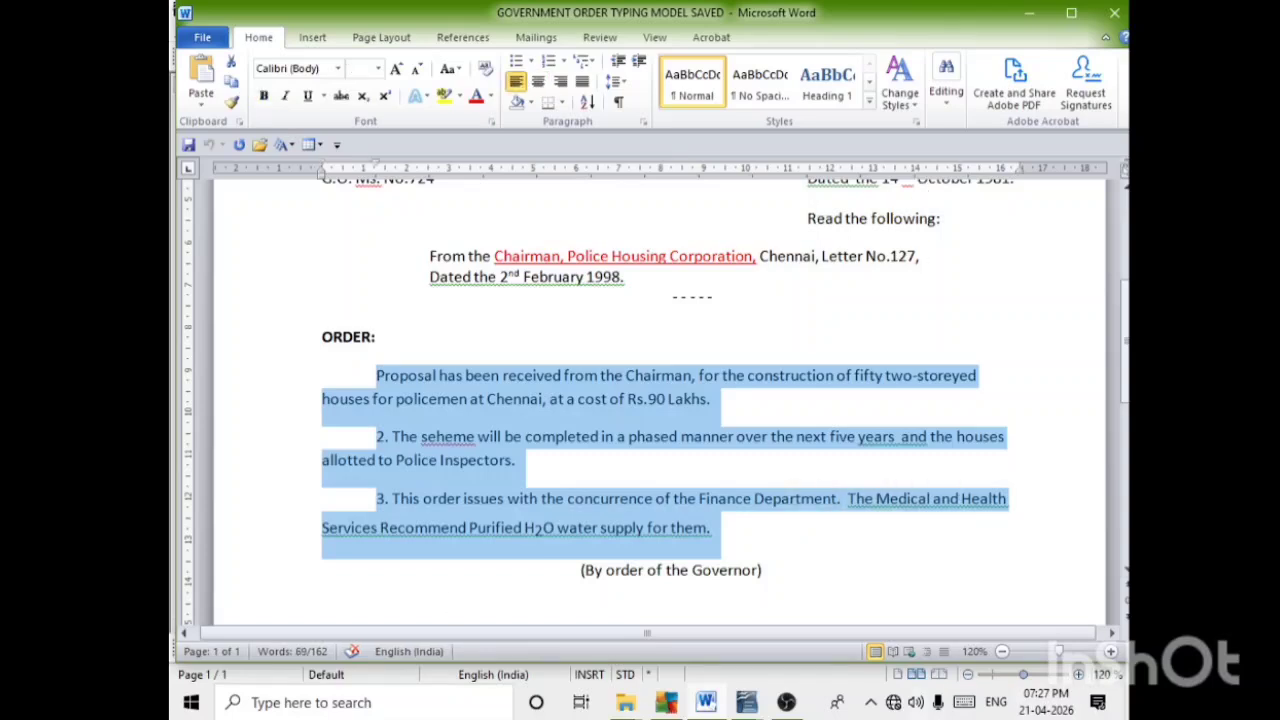
pyautogui.click(746, 702)
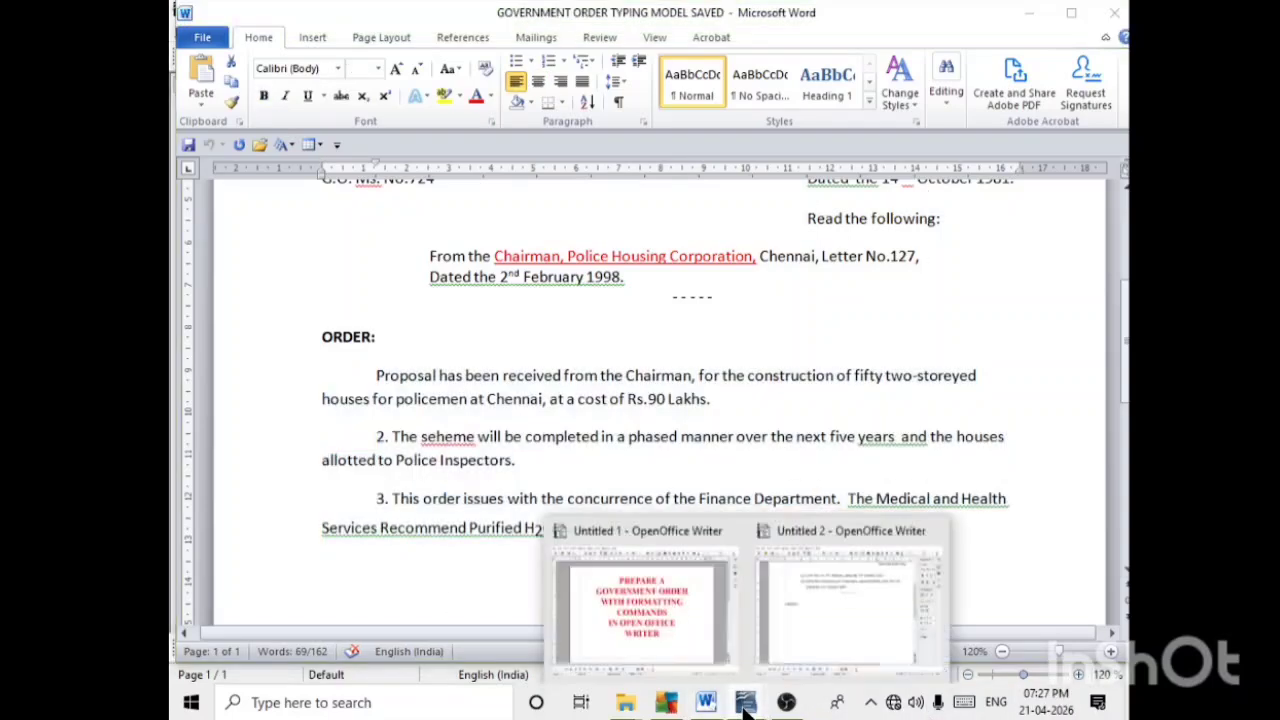
pyautogui.click(848, 625)
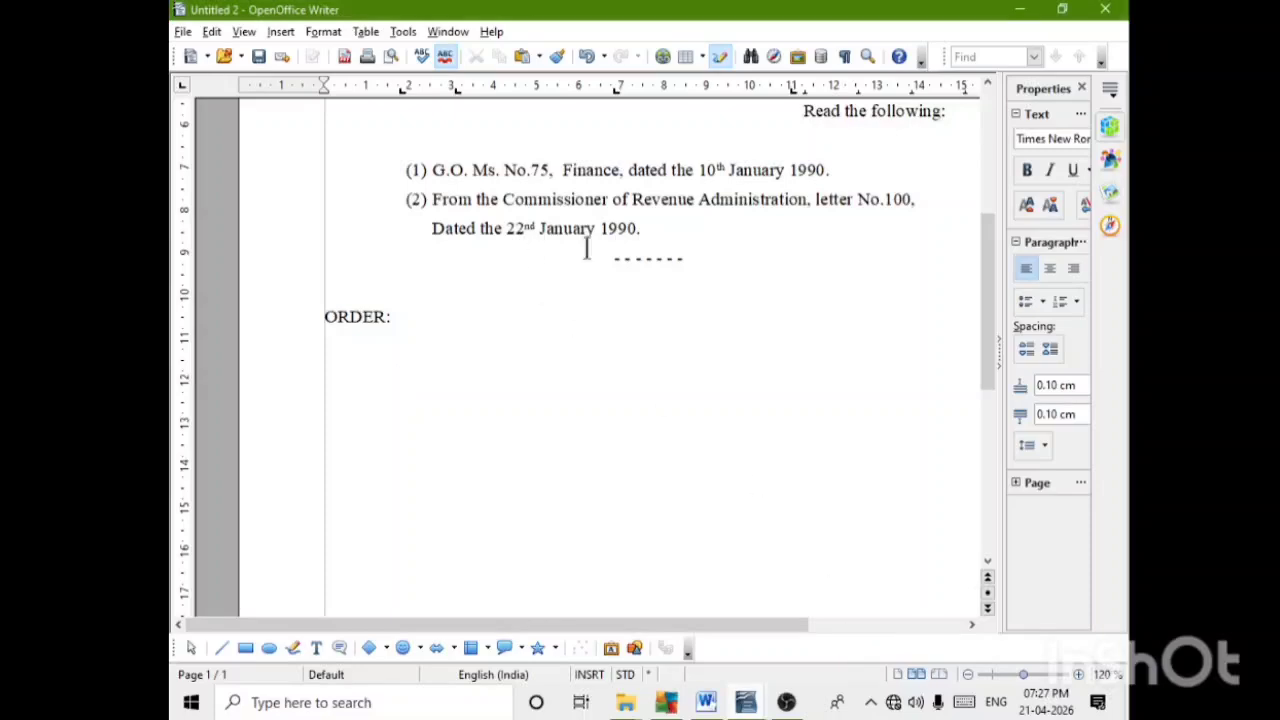
pyautogui.write('Proposal has been received from the Chairman, for the construction of fifty two-houses for policemen at Chennai, at a cost of Rs.90 Lakhs. 2. The scheme will be completed in a phased manner over the next five years and the houses allotted to Police Inspectors. 3. This order issues with the concurrence of the Finance Department. The Medical Health Services Recommend Purified H2O water supply for them.')
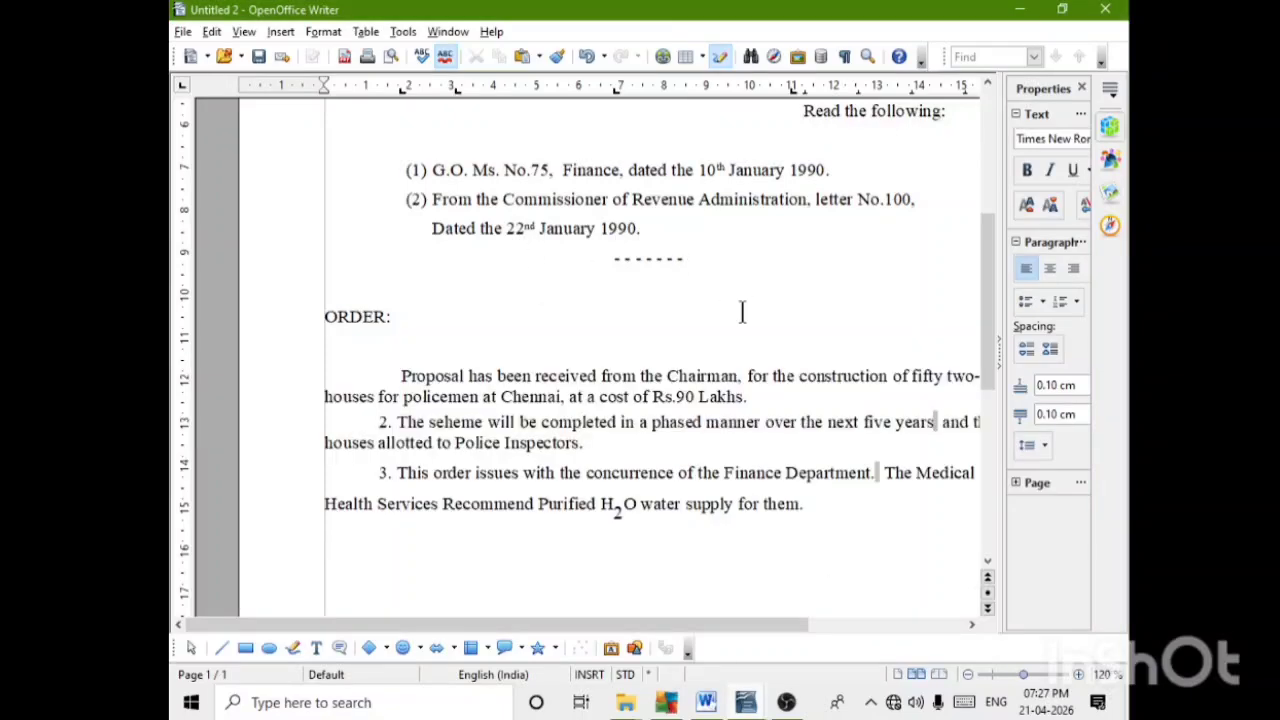
# Collapse the Properties sidebar, add "H2O" at the end of paragraph 3 and format its 2 as subscript.
pyautogui.scroll(-3, 742, 313)
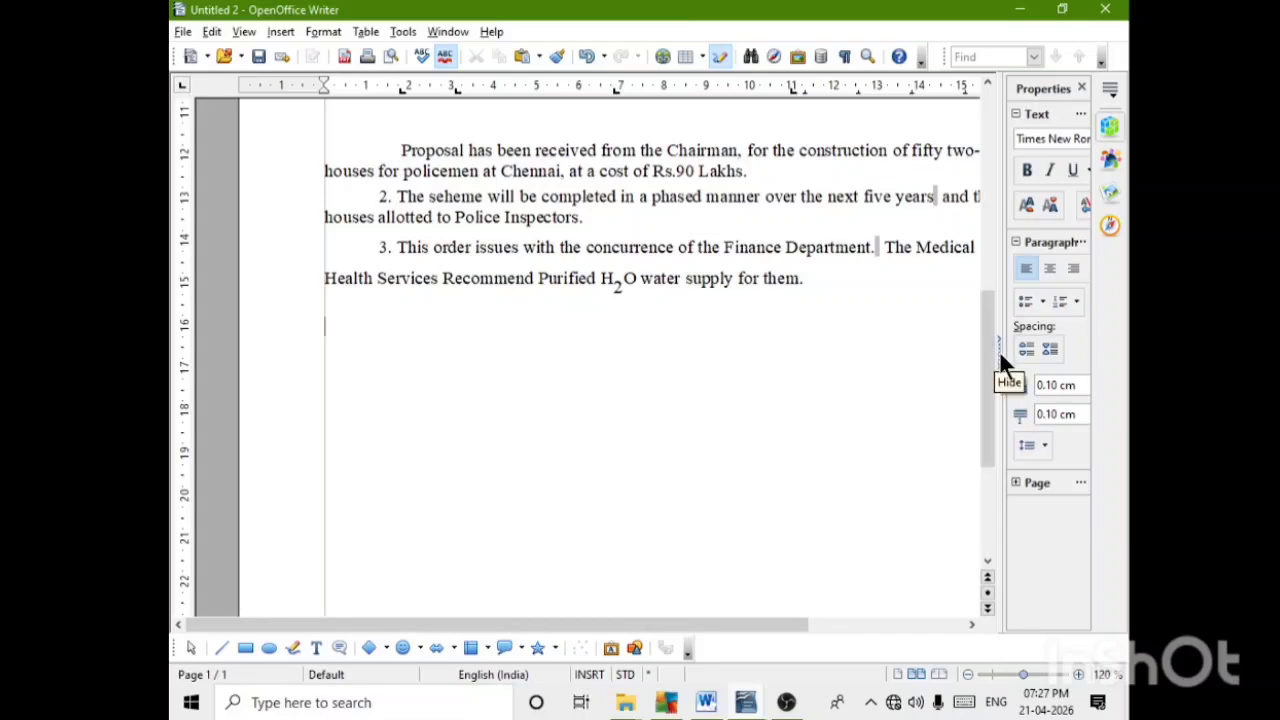
pyautogui.moveTo(999, 350); pyautogui.dragTo(1085, 375)
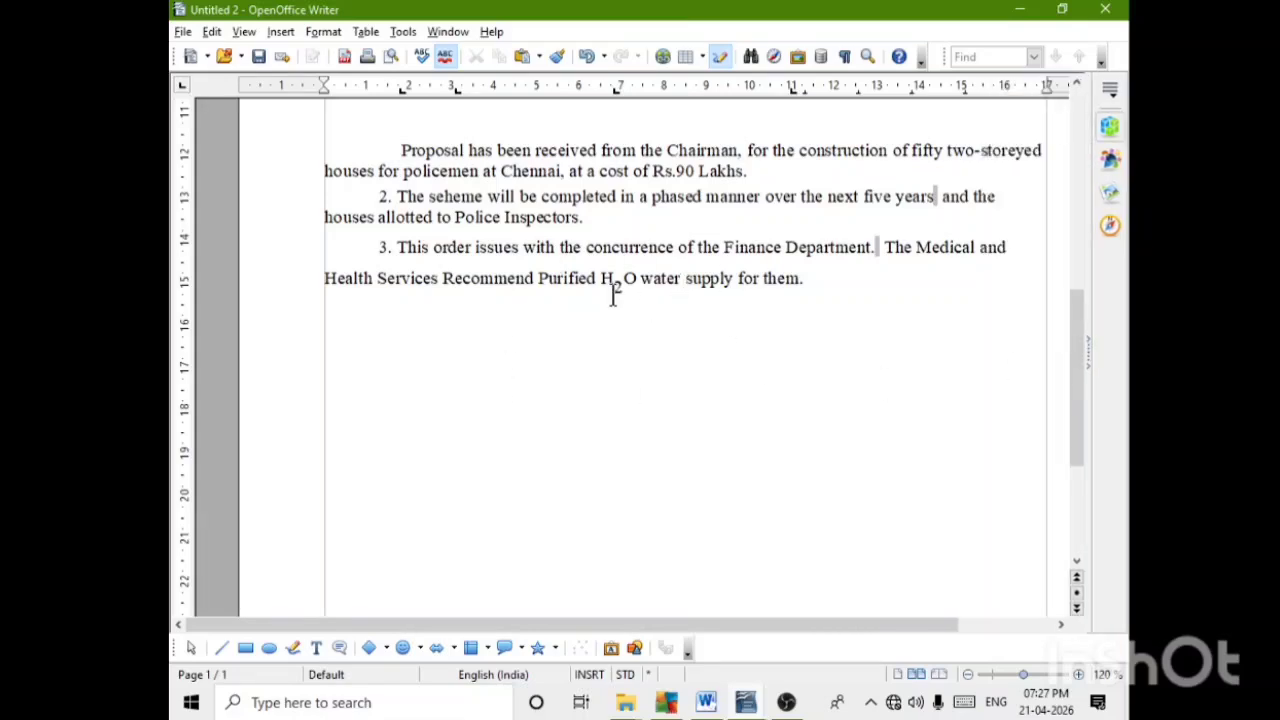
pyautogui.moveTo(611, 285); pyautogui.dragTo(623, 286)
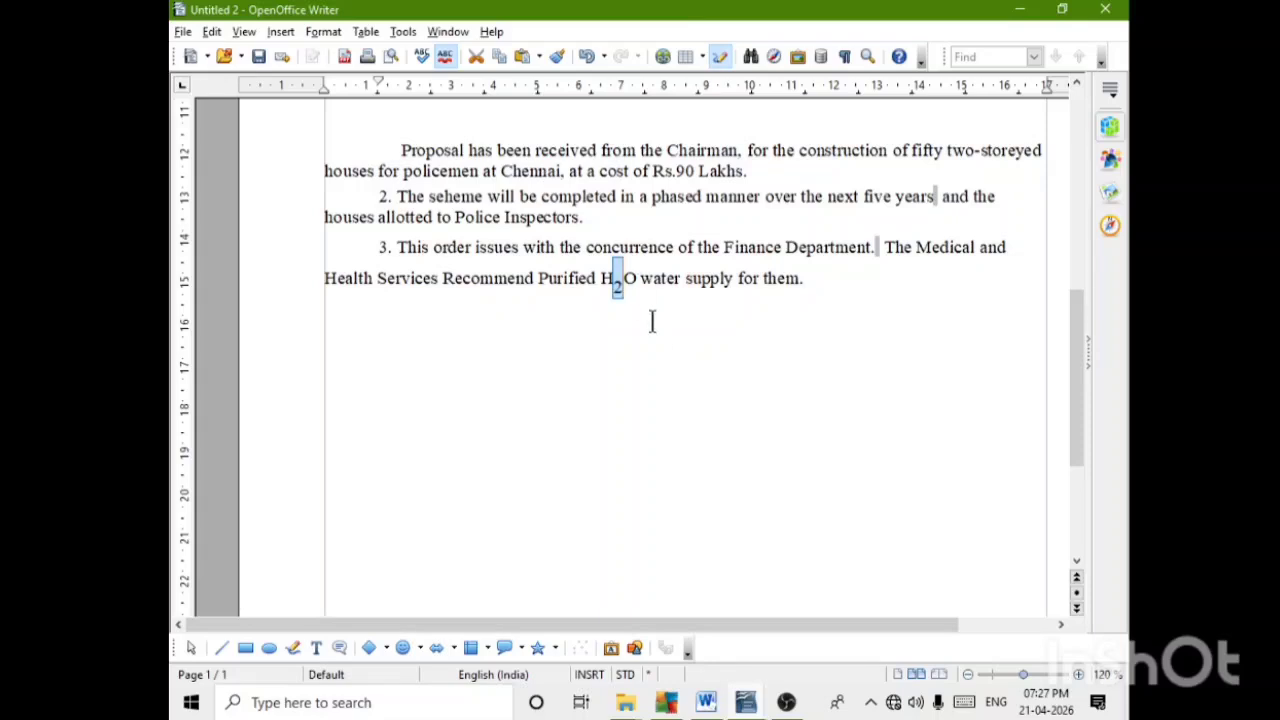
pyautogui.click(831, 288)
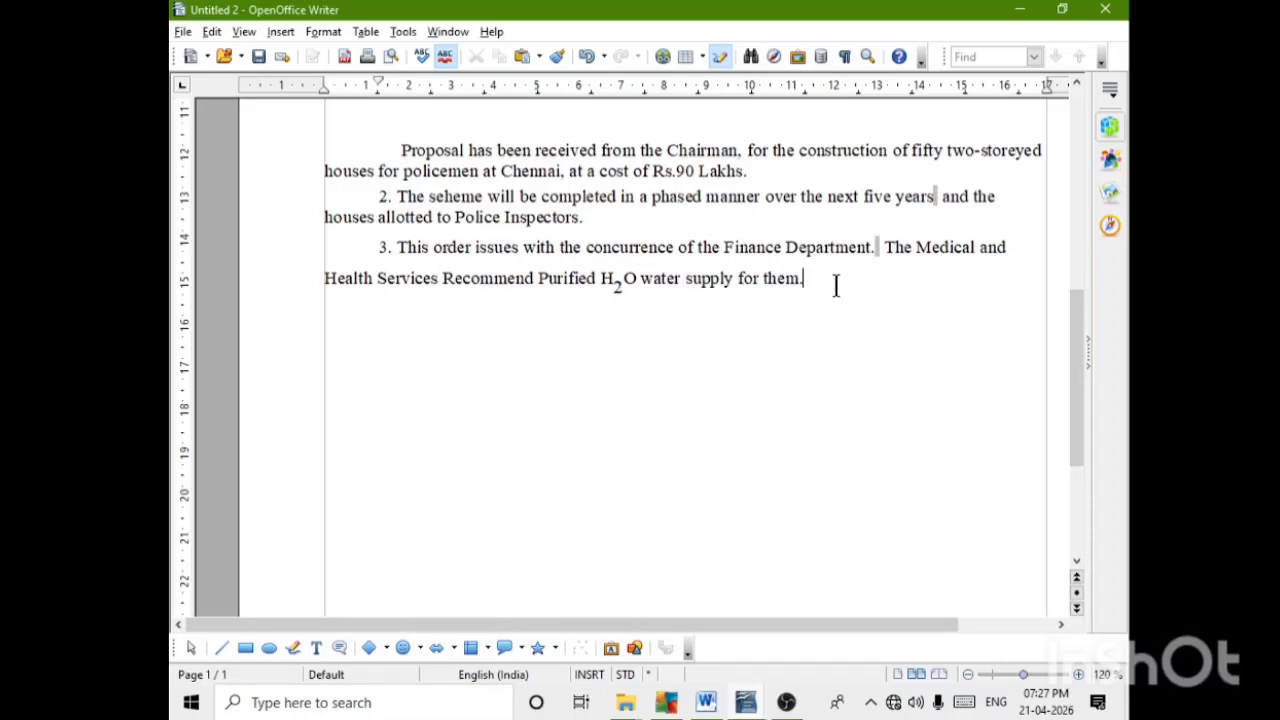
pyautogui.write('H2O')
pyautogui.moveTo(834, 281); pyautogui.dragTo(823, 281)
pyautogui.hotkey('ctrl', 'shift', 'b')
pyautogui.scroll(5, 942, 470)
pyautogui.click(942, 466)
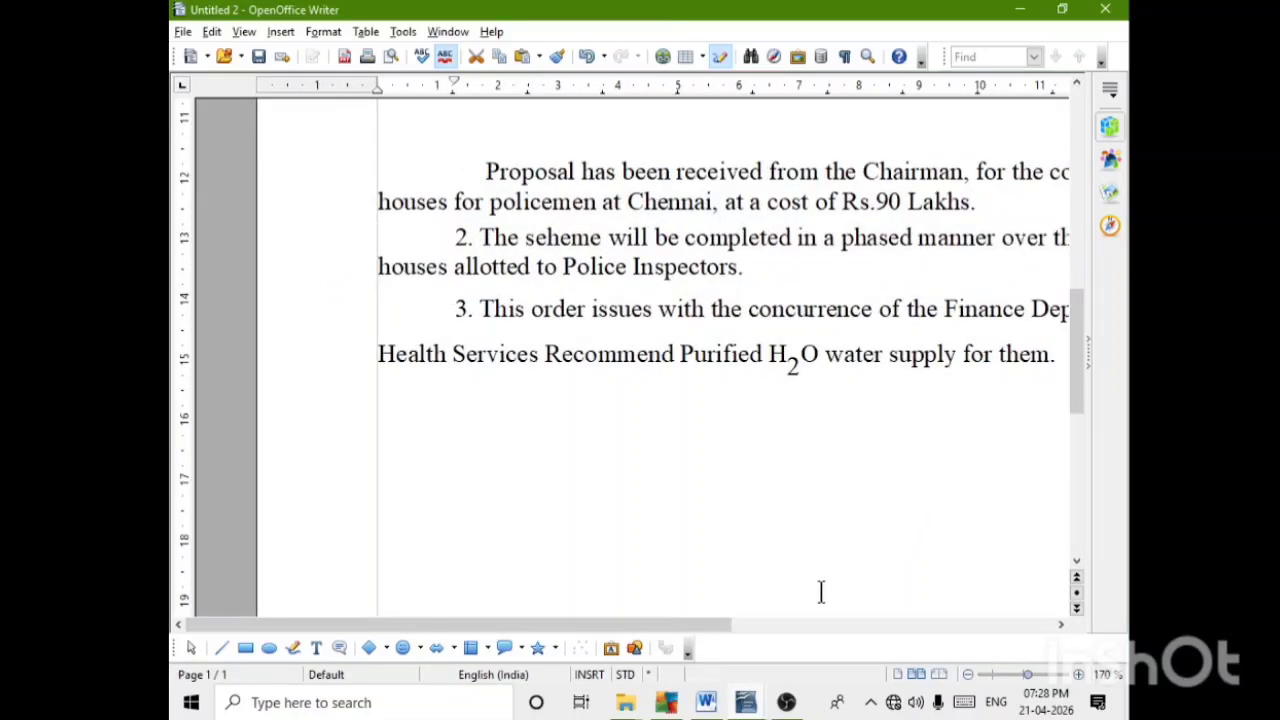
pyautogui.moveTo(715, 624); pyautogui.dragTo(882, 624)
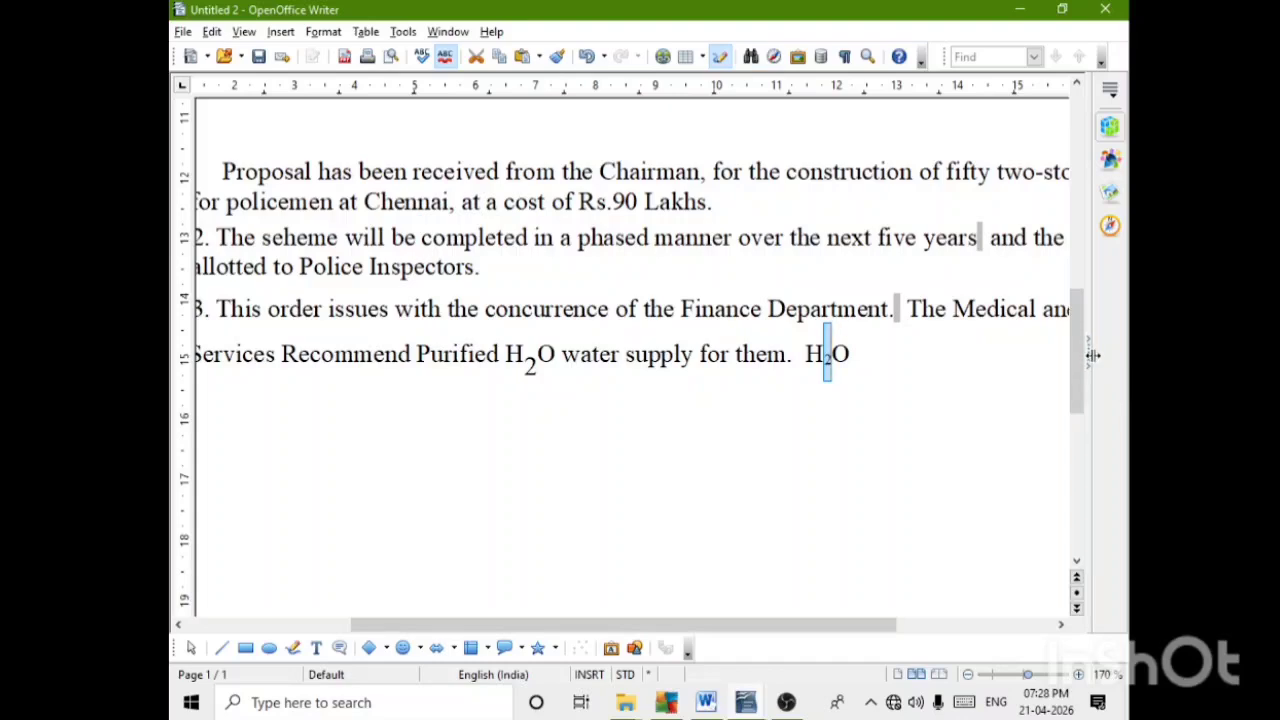
# Set the font size of the subscript 2 in the added H2O to 13 using the Properties sidebar, and collapse the sidebar again.
pyautogui.moveTo(1093, 355); pyautogui.dragTo(978, 367)
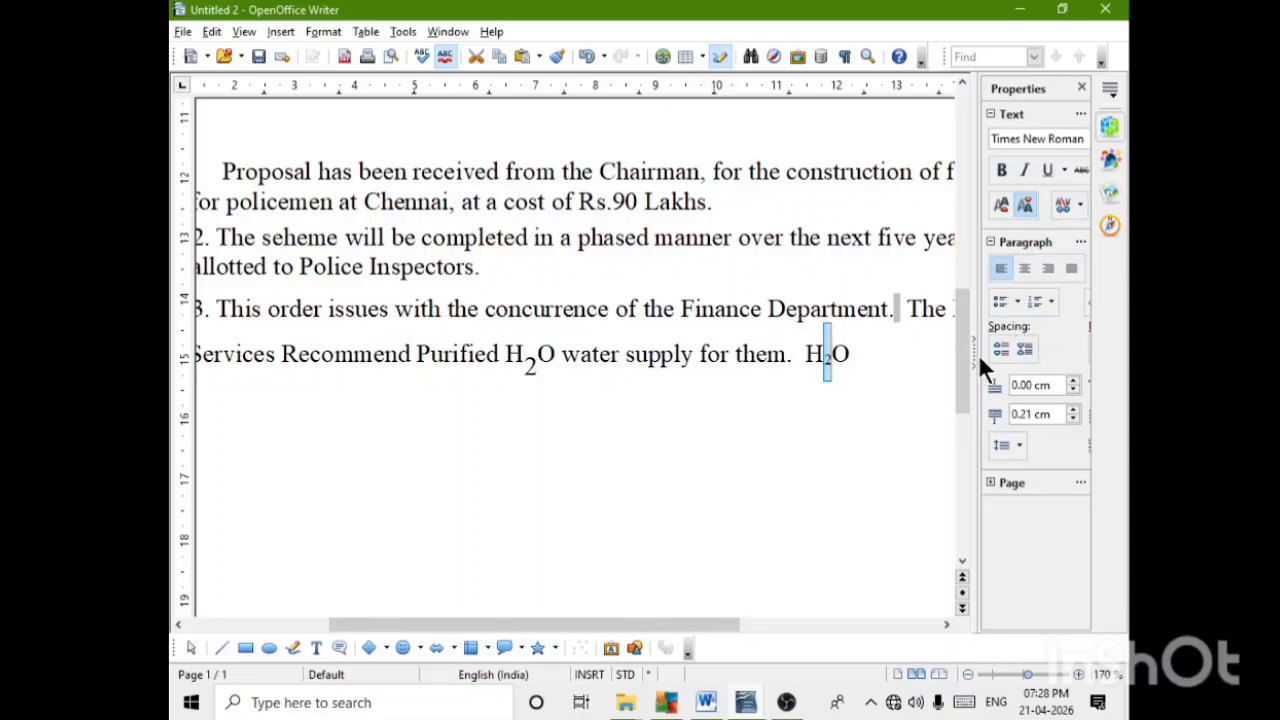
pyautogui.moveTo(971, 354); pyautogui.dragTo(863, 354)
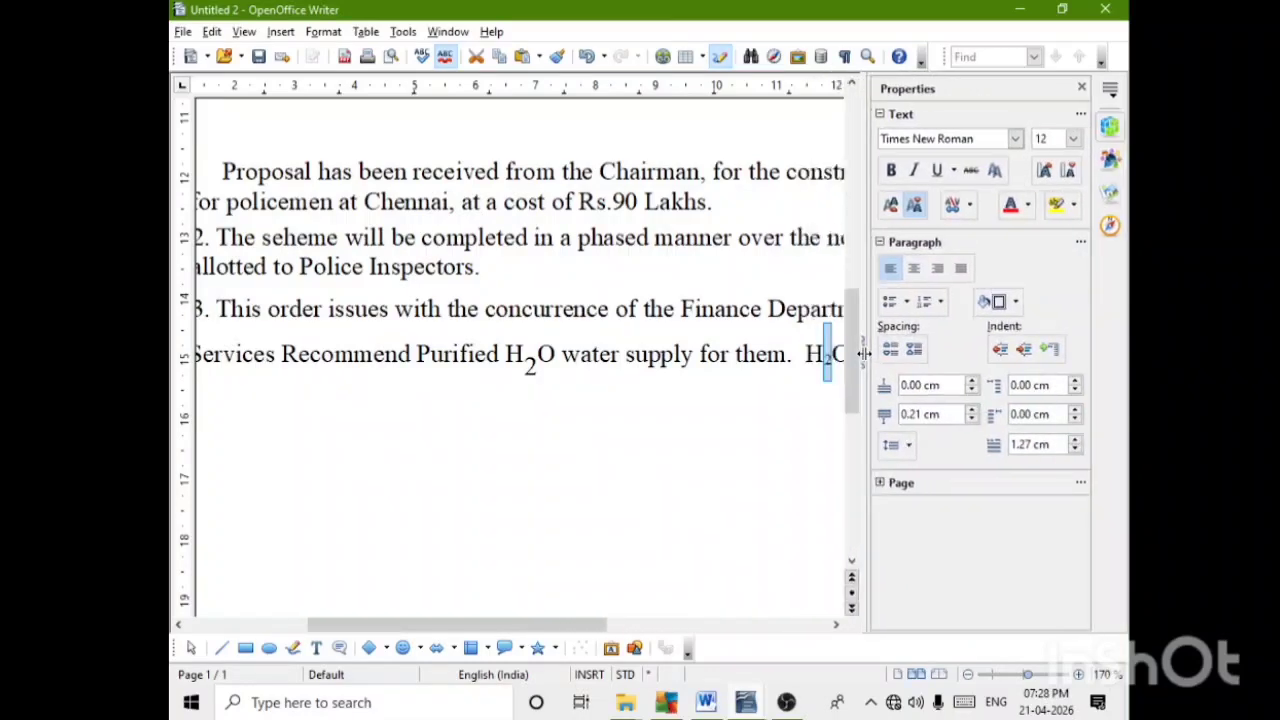
pyautogui.click(1073, 139)
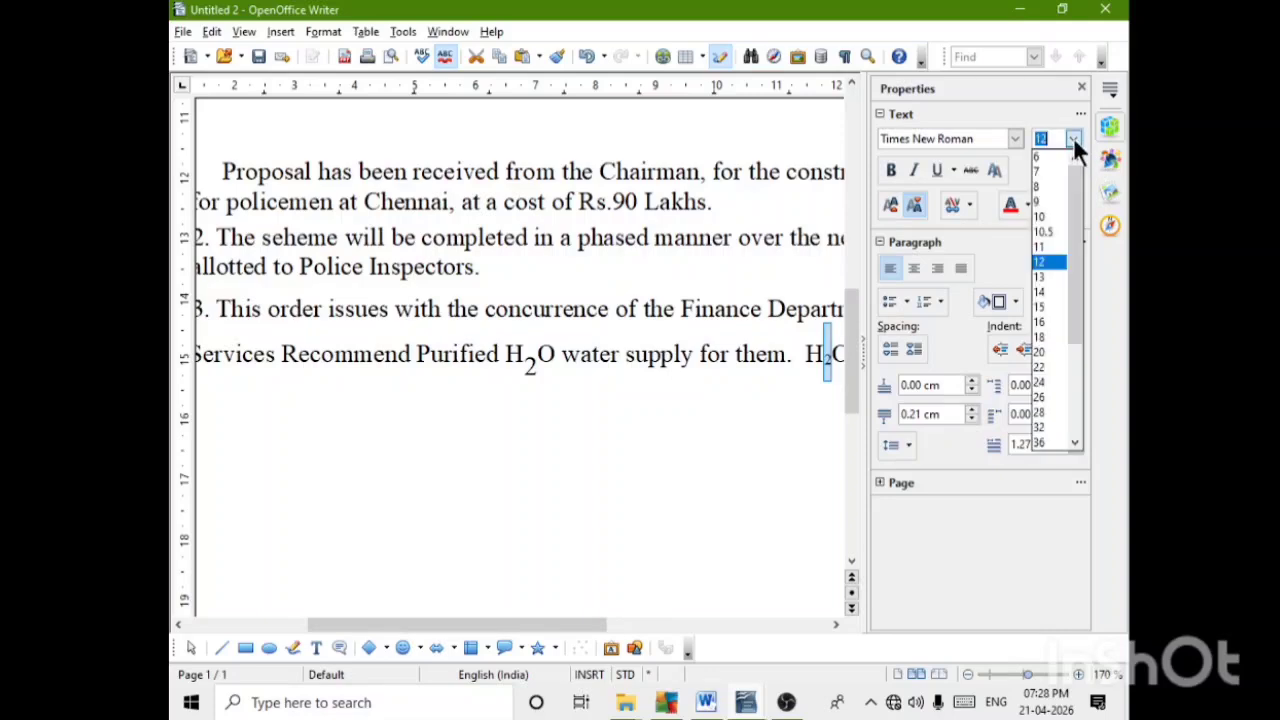
pyautogui.click(1039, 278)
pyautogui.click(746, 486)
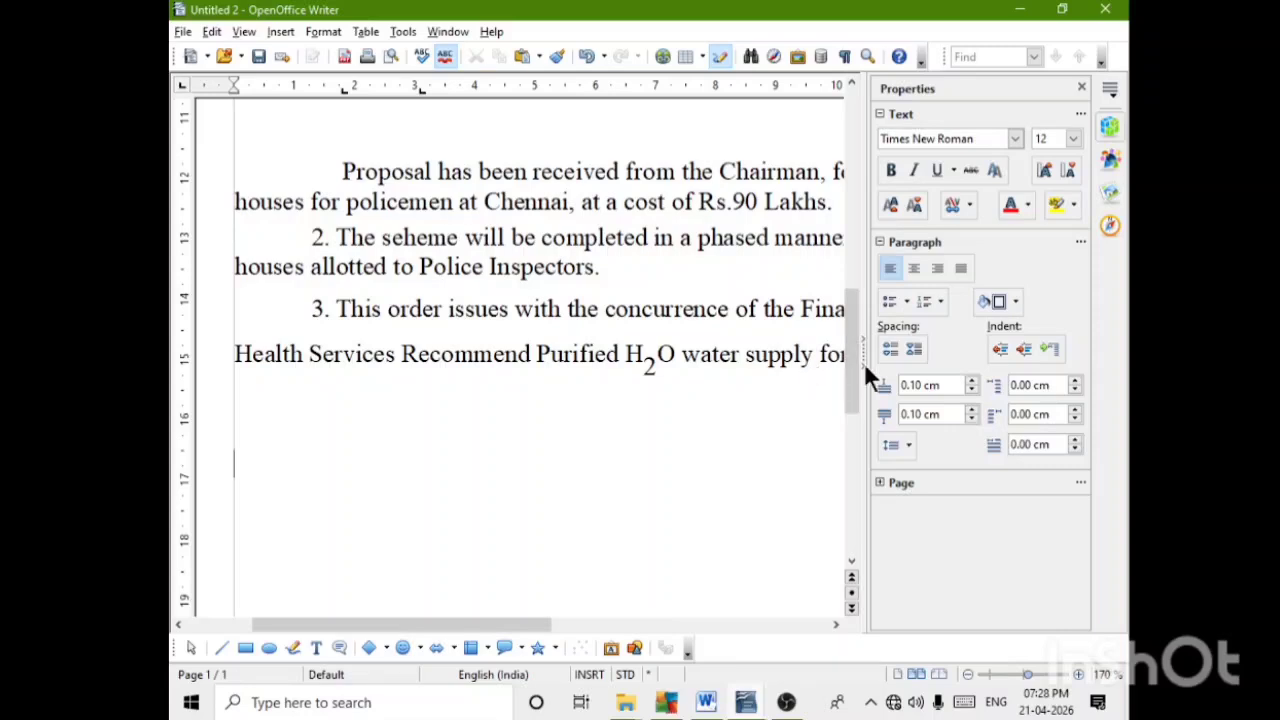
pyautogui.moveTo(865, 351); pyautogui.dragTo(1080, 354)
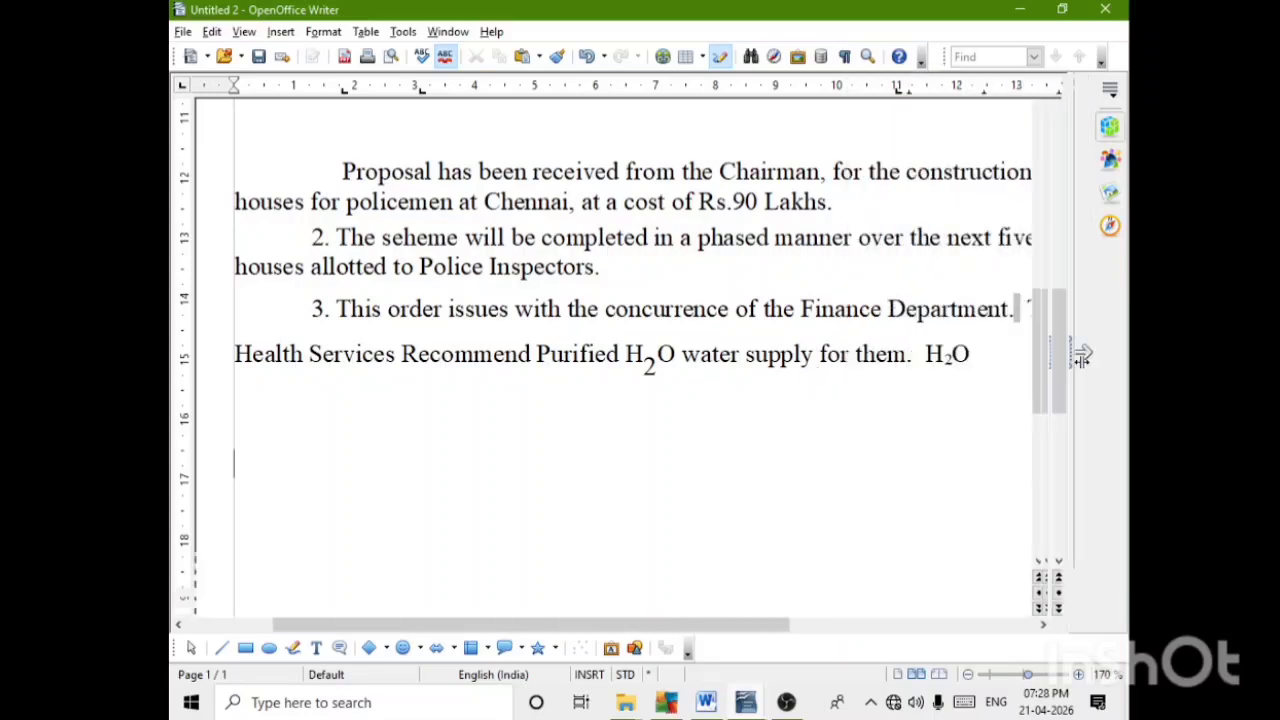
# End paragraph 3 with a period after H2O and start a new paragraph without a number below it.
pyautogui.click(1003, 362)
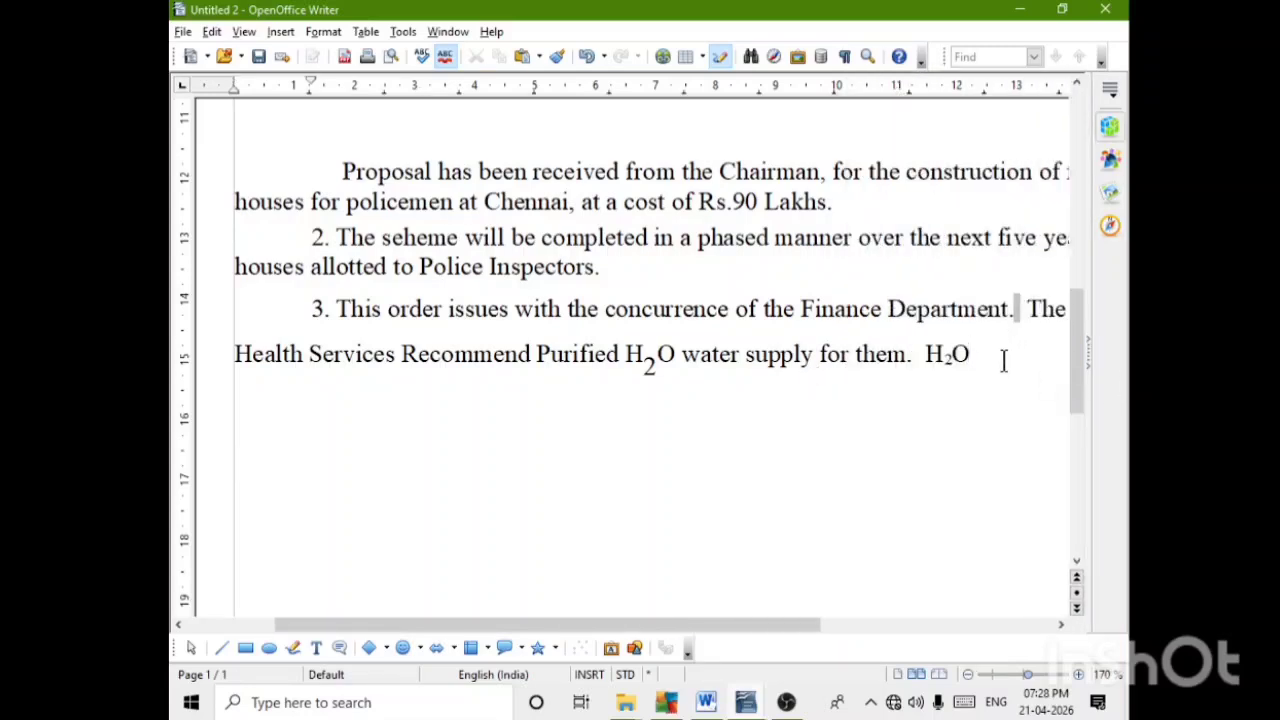
pyautogui.write('.')
pyautogui.press('Return')
pyautogui.press('BackSpace')
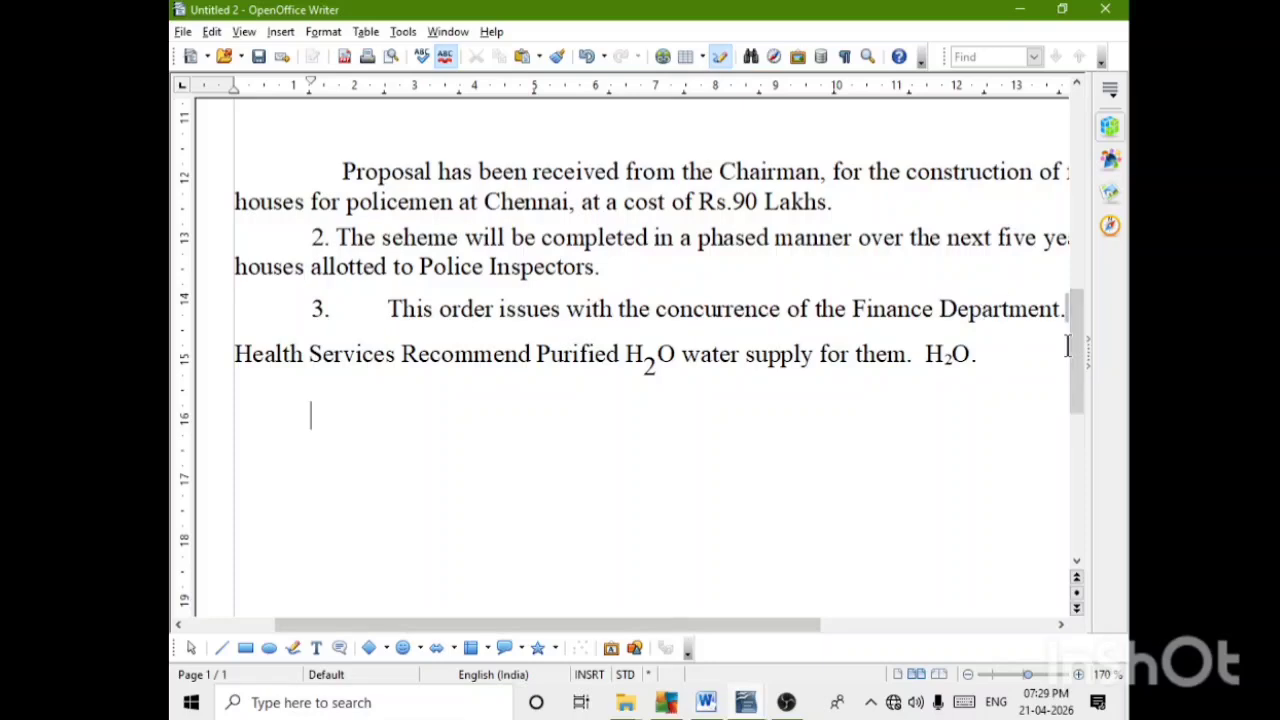
# Enter "(By order of the Governor)" below paragraph 3 and centre the line.
pyautogui.scroll(-4, 1068, 345)
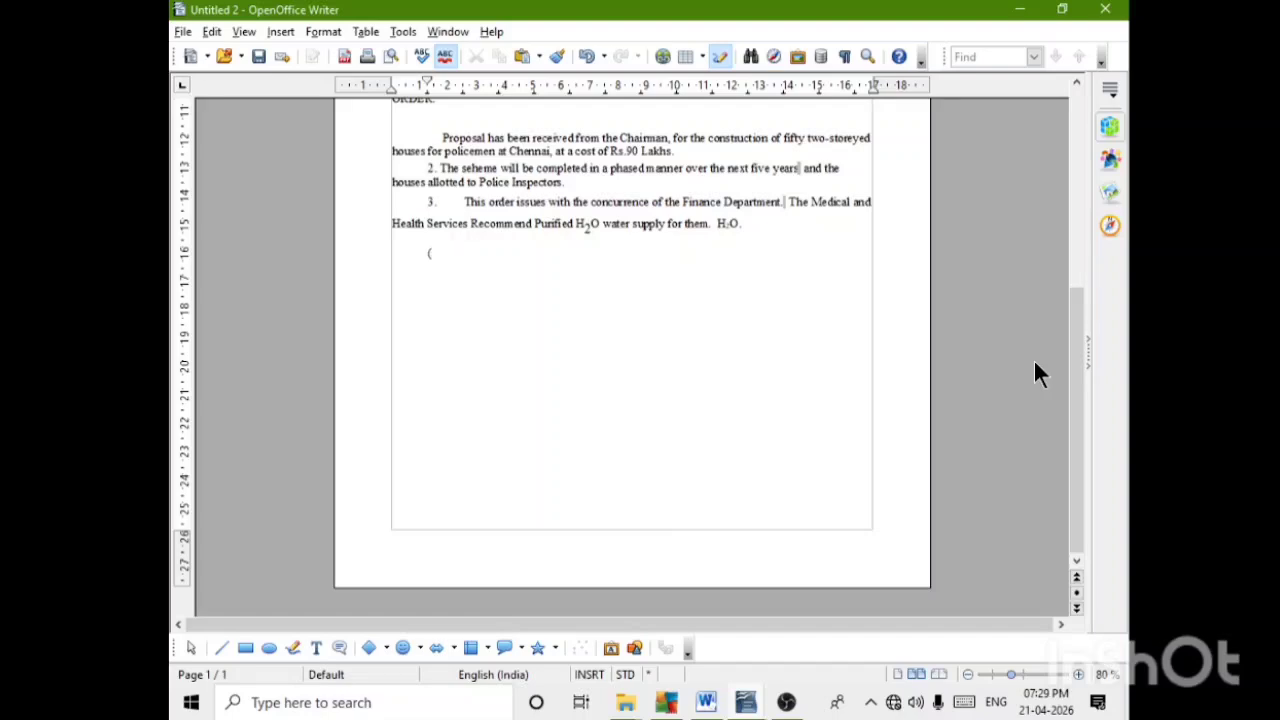
pyautogui.write('b')
pyautogui.press('BackSpace')
pyautogui.write('By')
pyautogui.scroll(6, 986, 408)
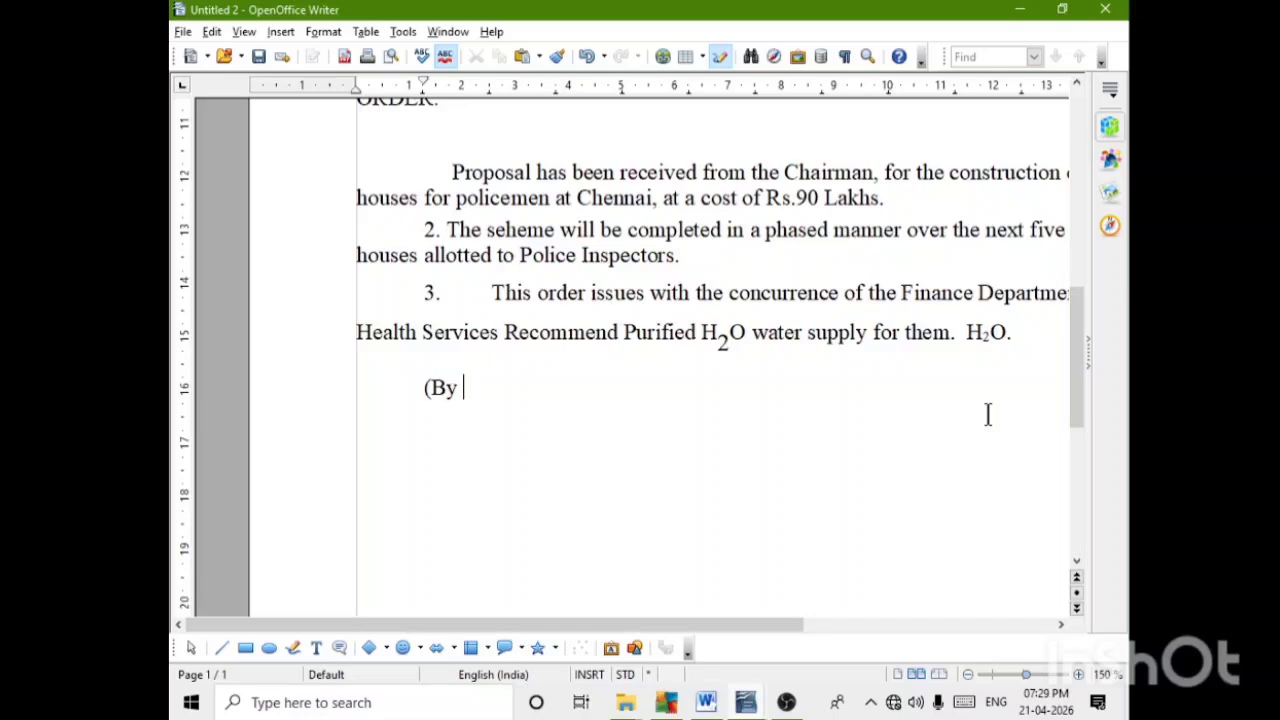
pyautogui.write('order of the ')
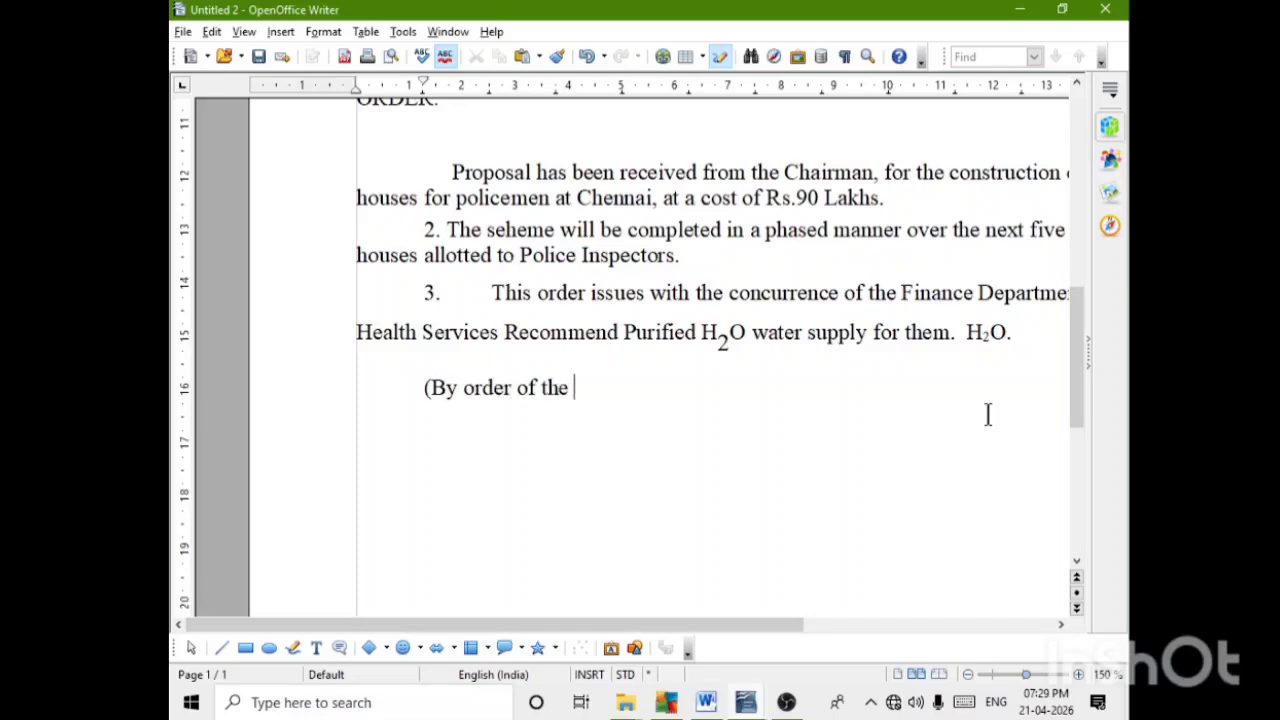
pyautogui.write('Governor')
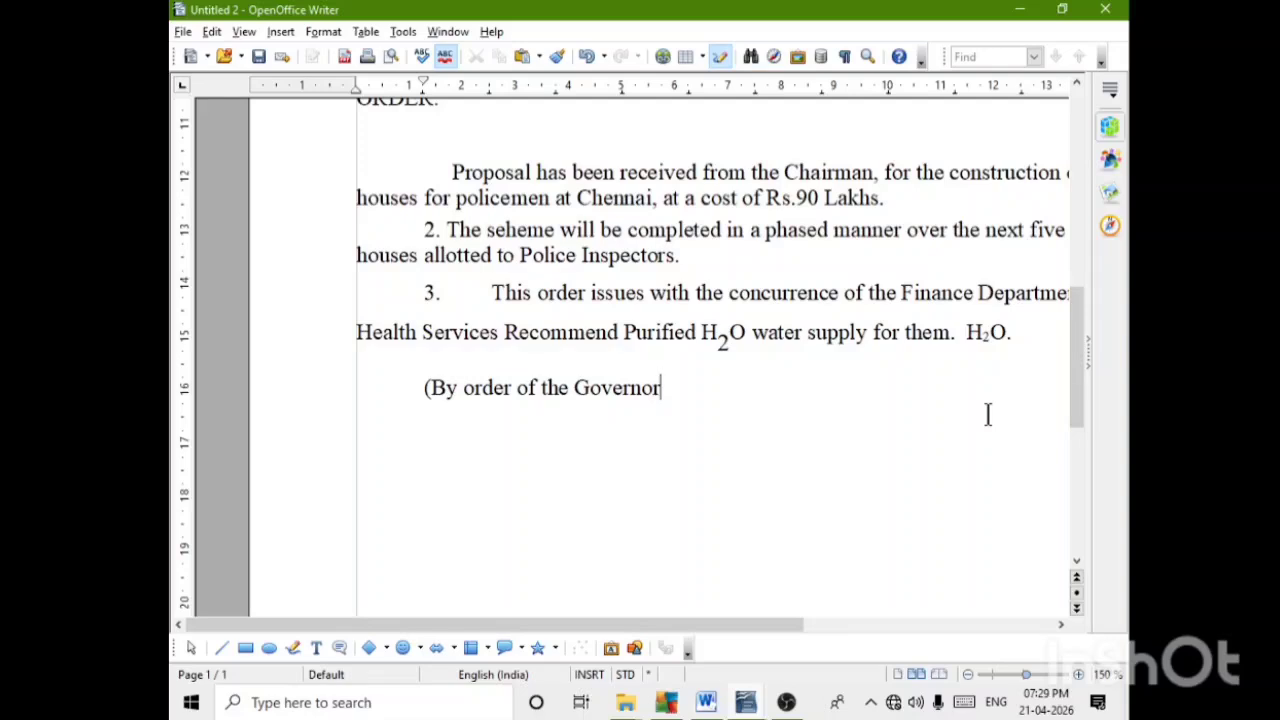
pyautogui.write(')')
pyautogui.moveTo(695, 387); pyautogui.dragTo(373, 388)
pyautogui.hotkey('ctrl', 'e')
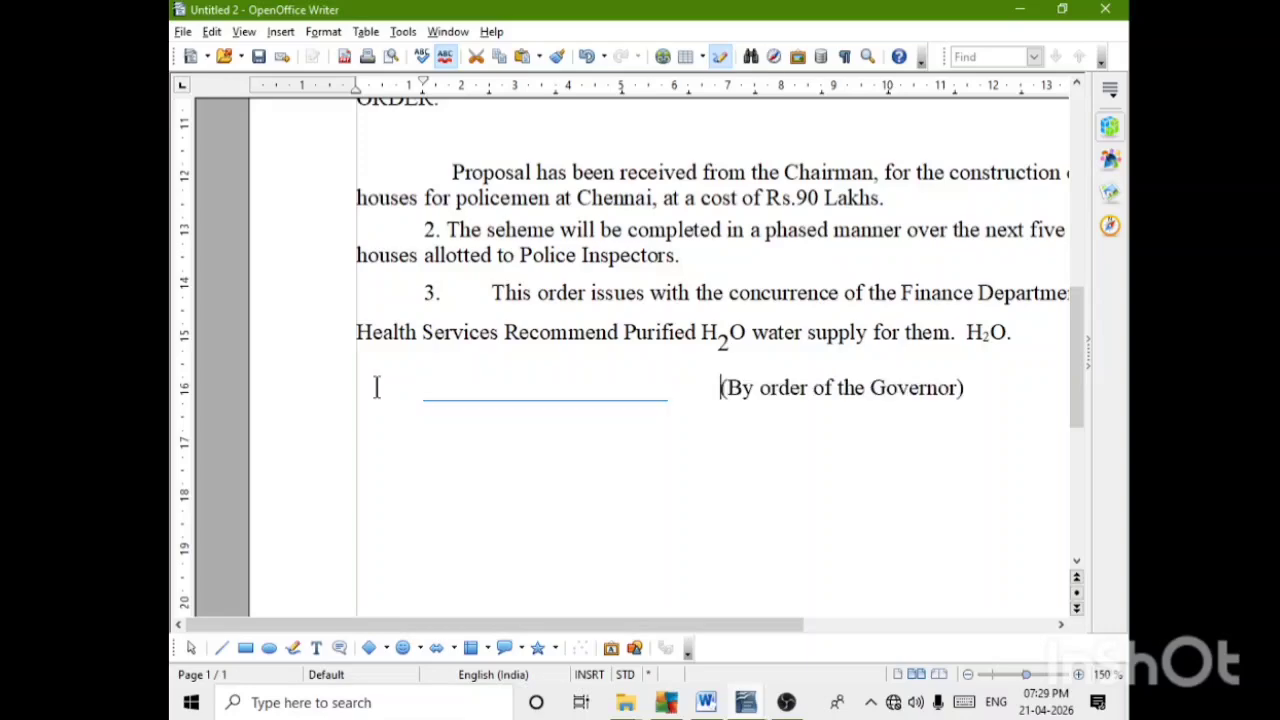
# Examine the layout of the order from the references down to the "(By order of the Governor)" line.
pyautogui.scroll(-2, 903, 515)
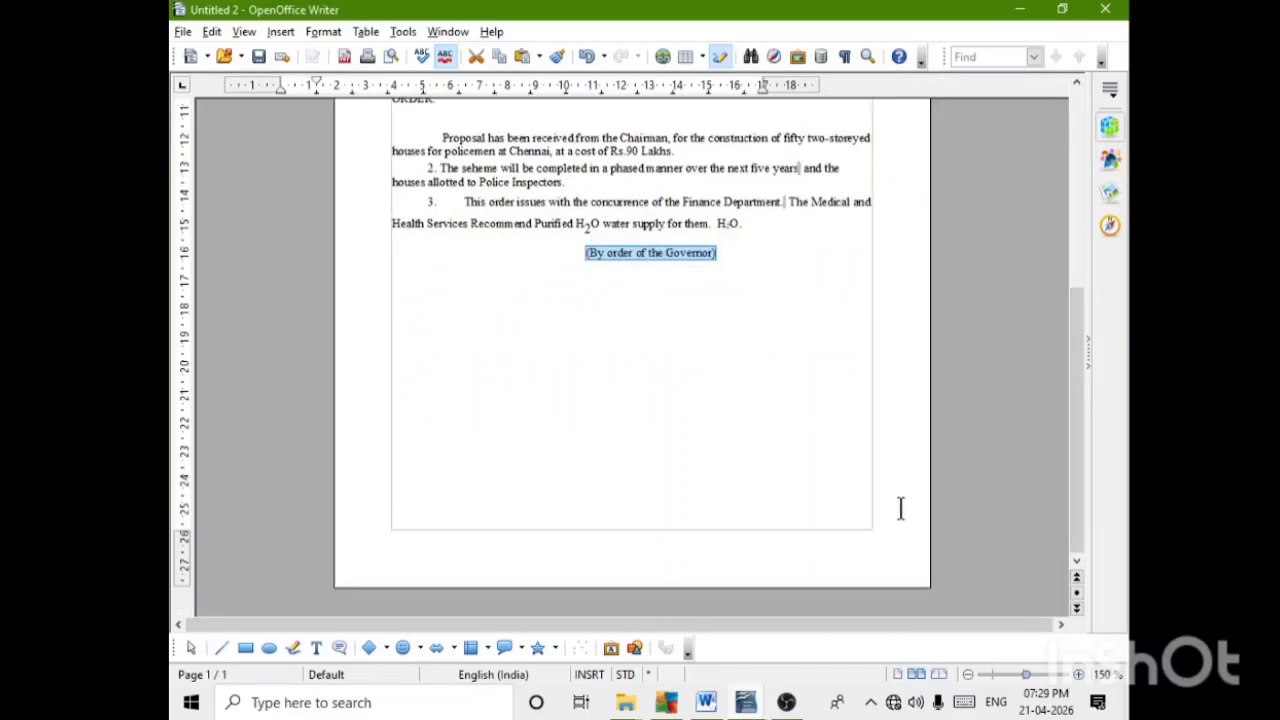
pyautogui.scroll(2, 760, 466)
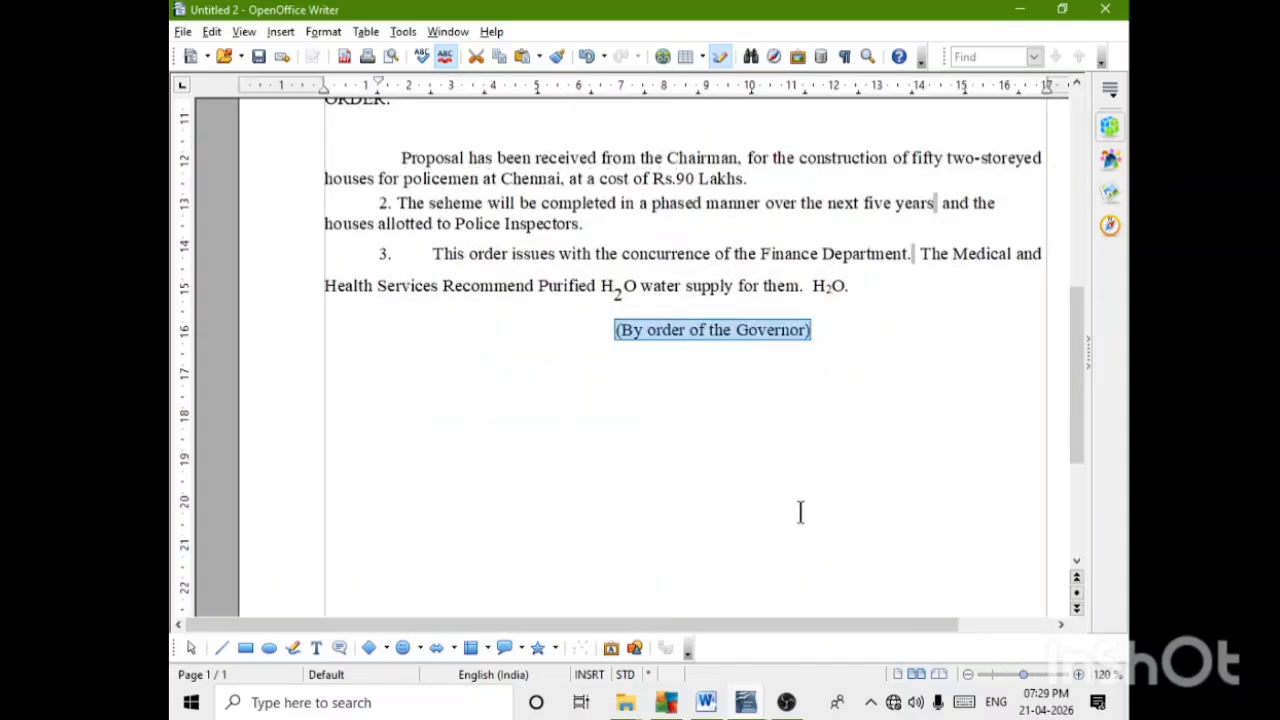
pyautogui.scroll(-2, 808, 514)
pyautogui.click(808, 514)
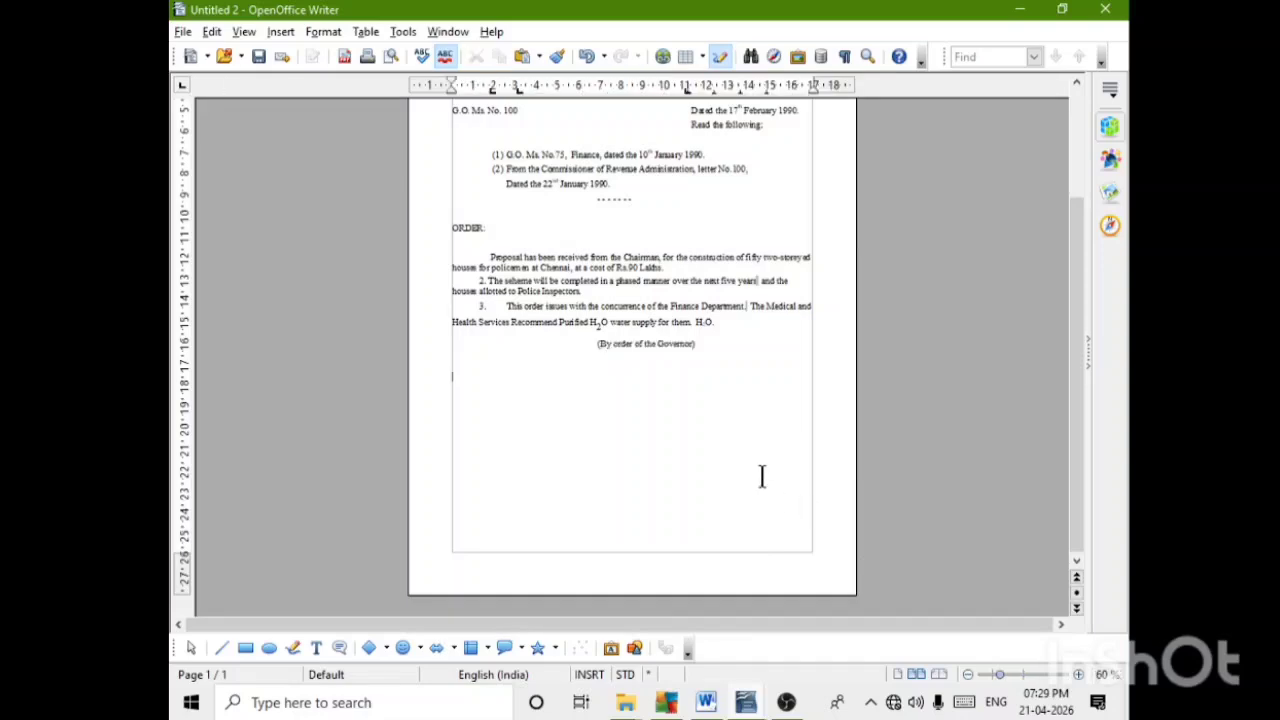
pyautogui.click(710, 345)
pyautogui.scroll(5, 804, 440)
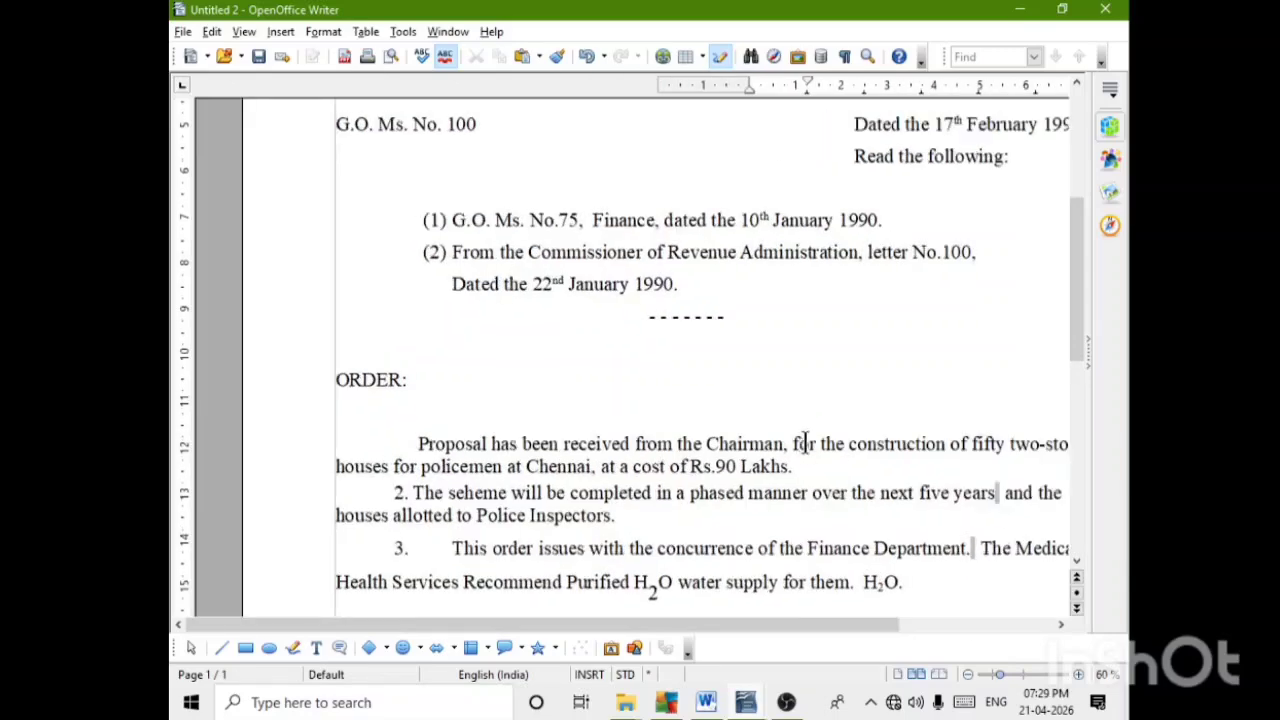
pyautogui.moveTo(868, 625); pyautogui.dragTo(1081, 643)
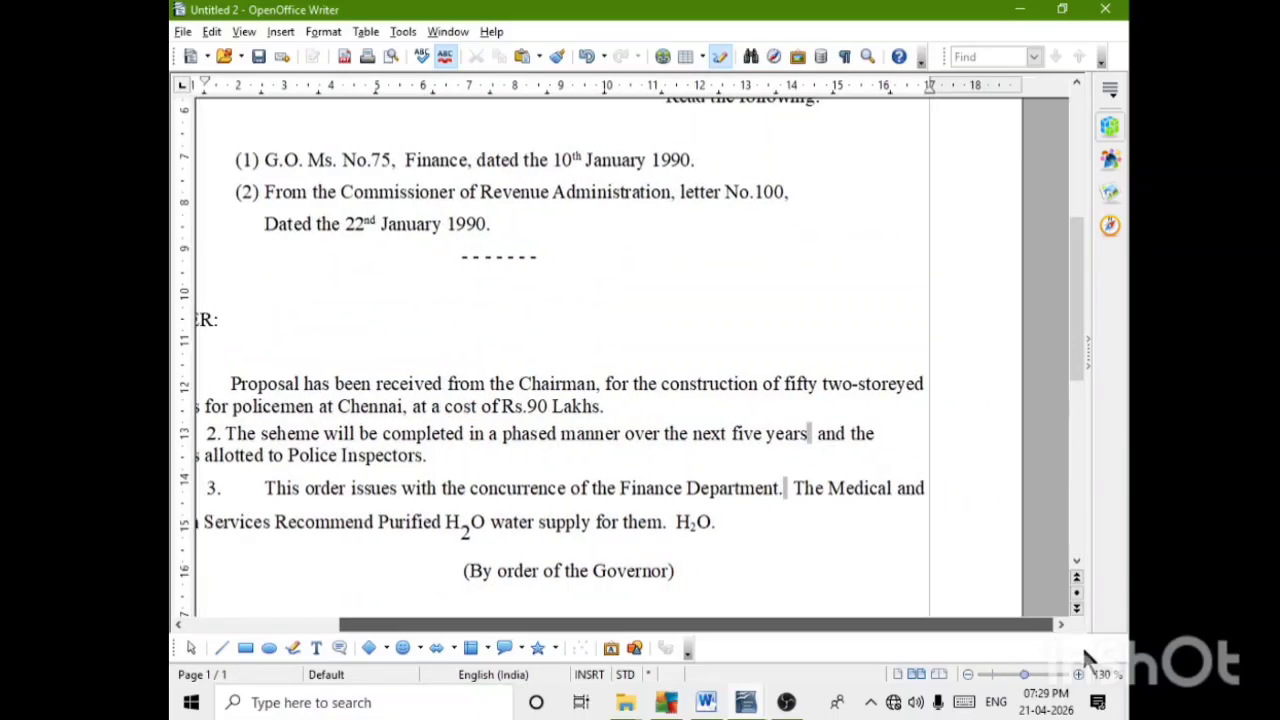
# Enter the signatory's name in capitals, ending with a comma, below the "(By order of the Governor)" line.
pyautogui.scroll(-5, 959, 517)
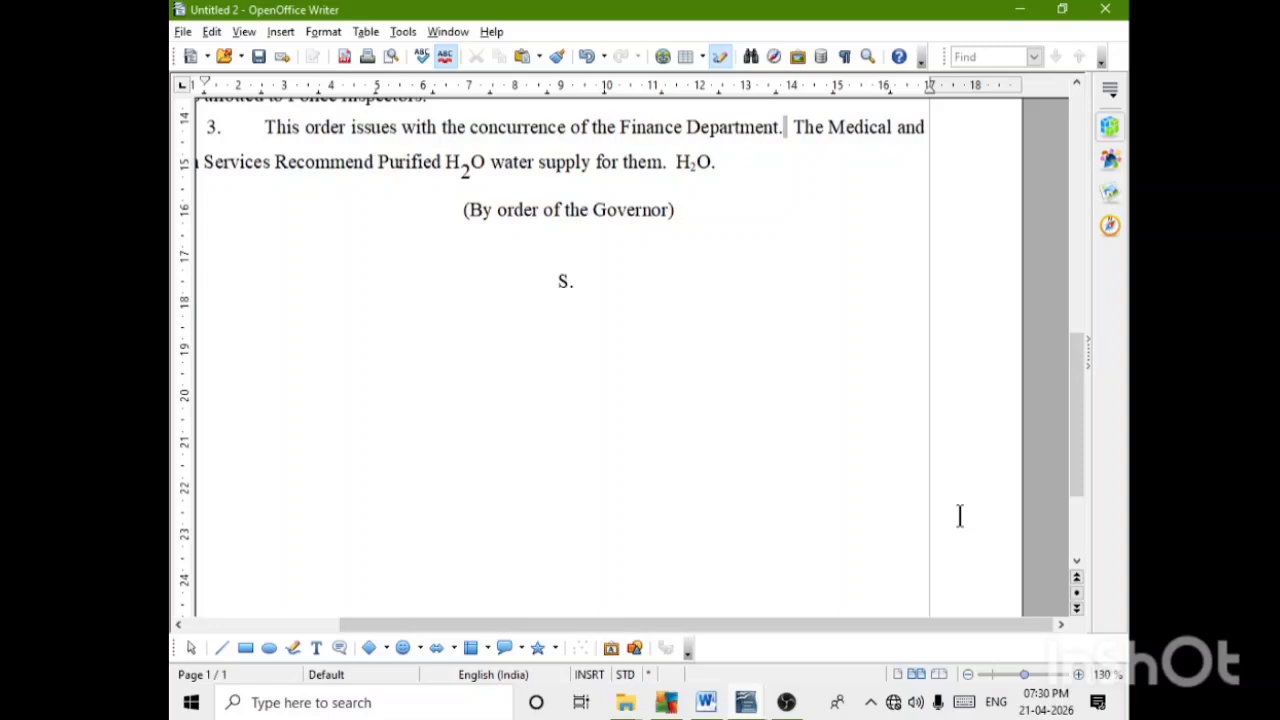
pyautogui.write('NARAYANA')
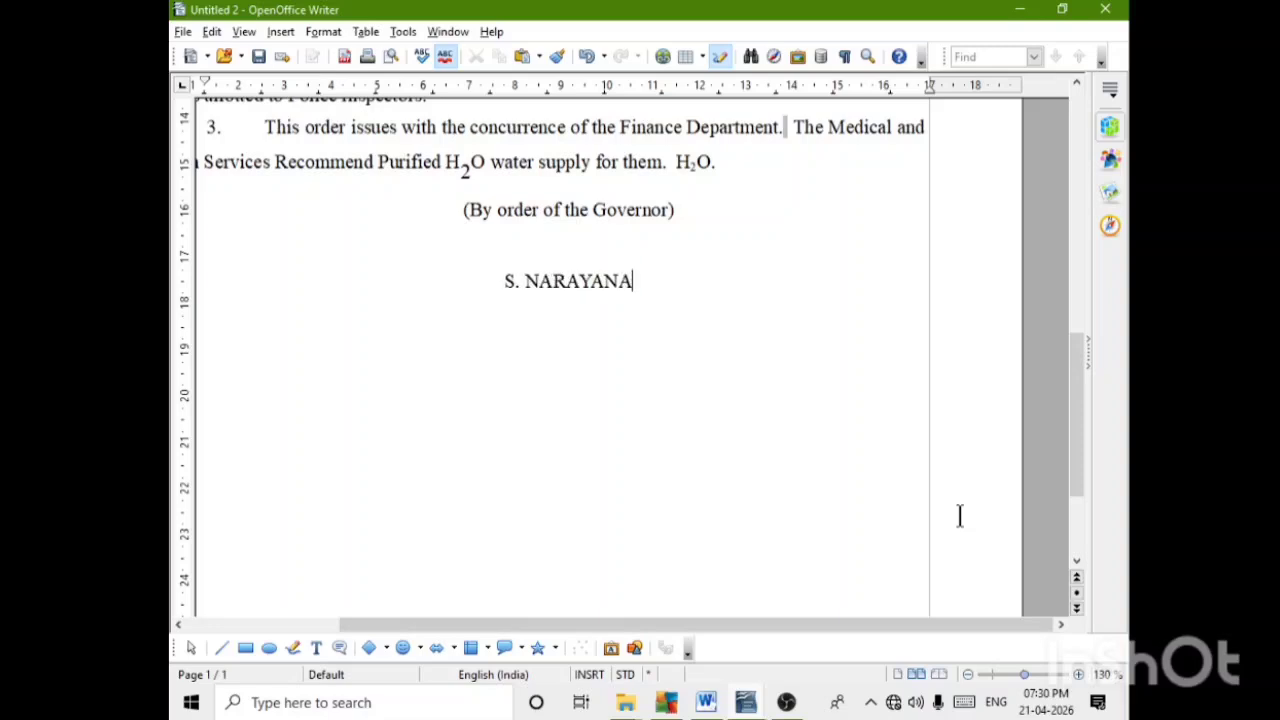
pyautogui.write('N,')
pyautogui.press('Return')
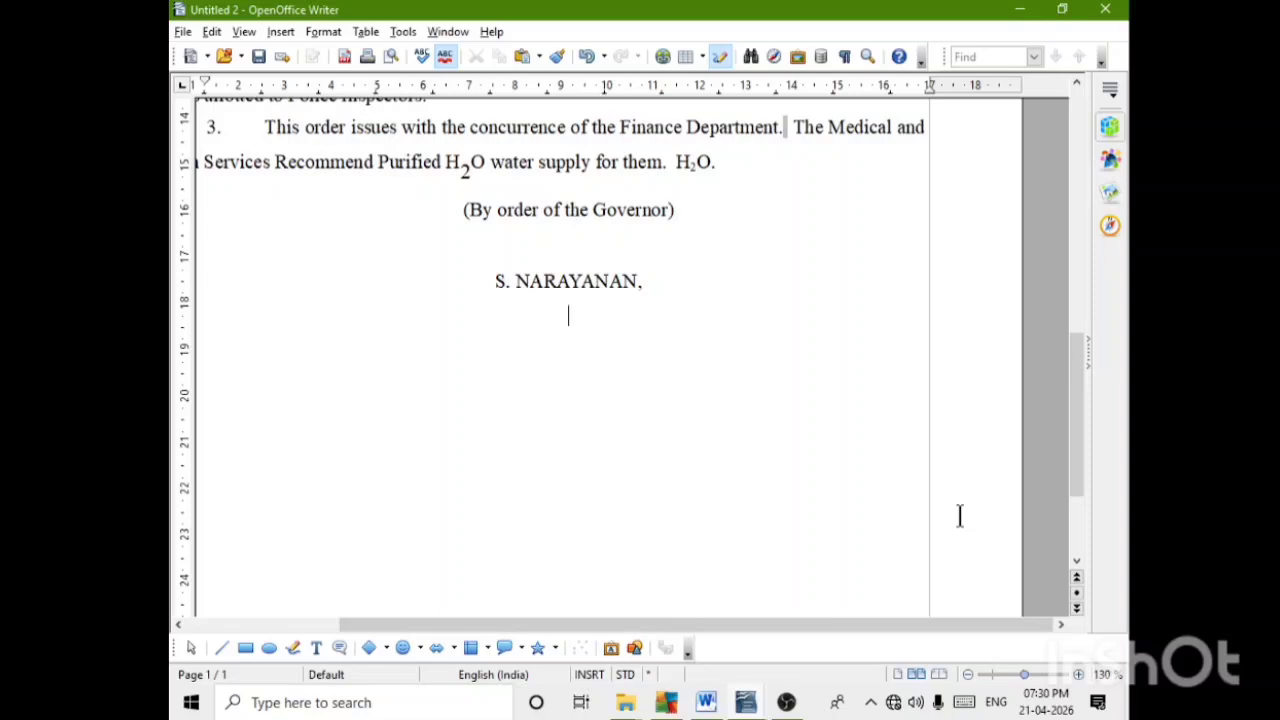
# Enter the designation "Commissioner and Secretary to Government." on the line below the signatory's name.
pyautogui.write('cOMMI')
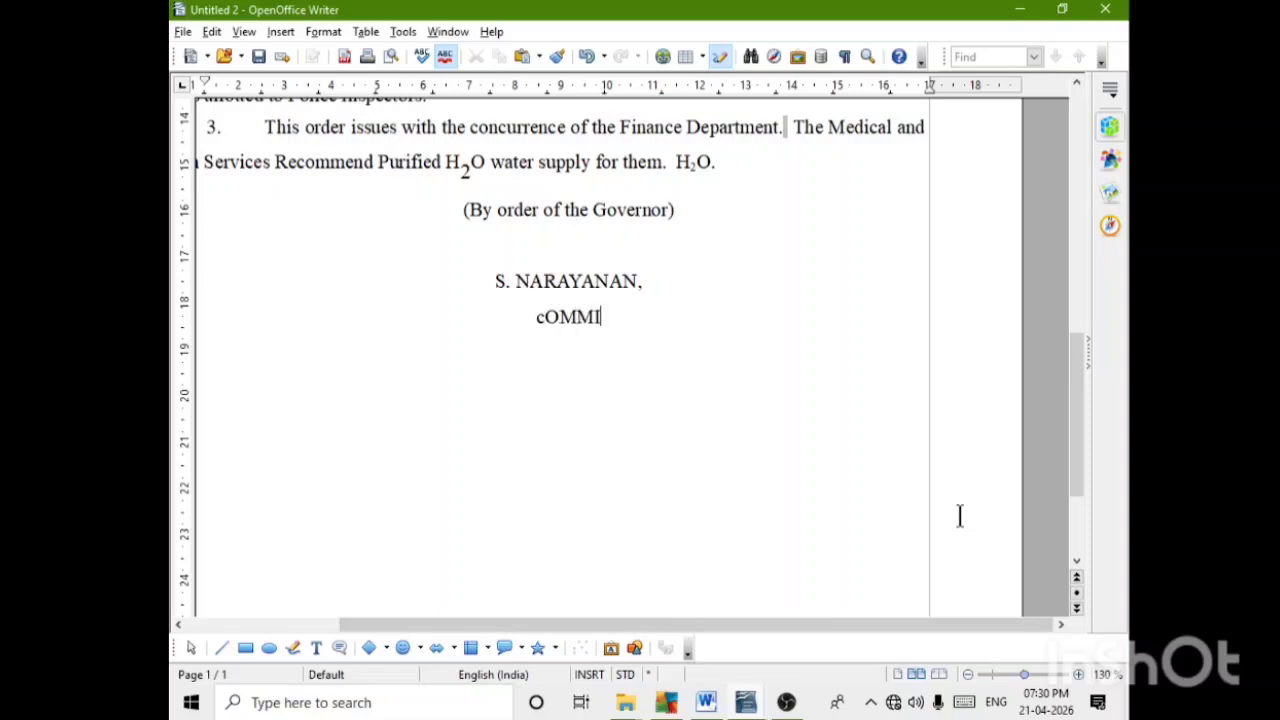
pyautogui.write('SSIONER')
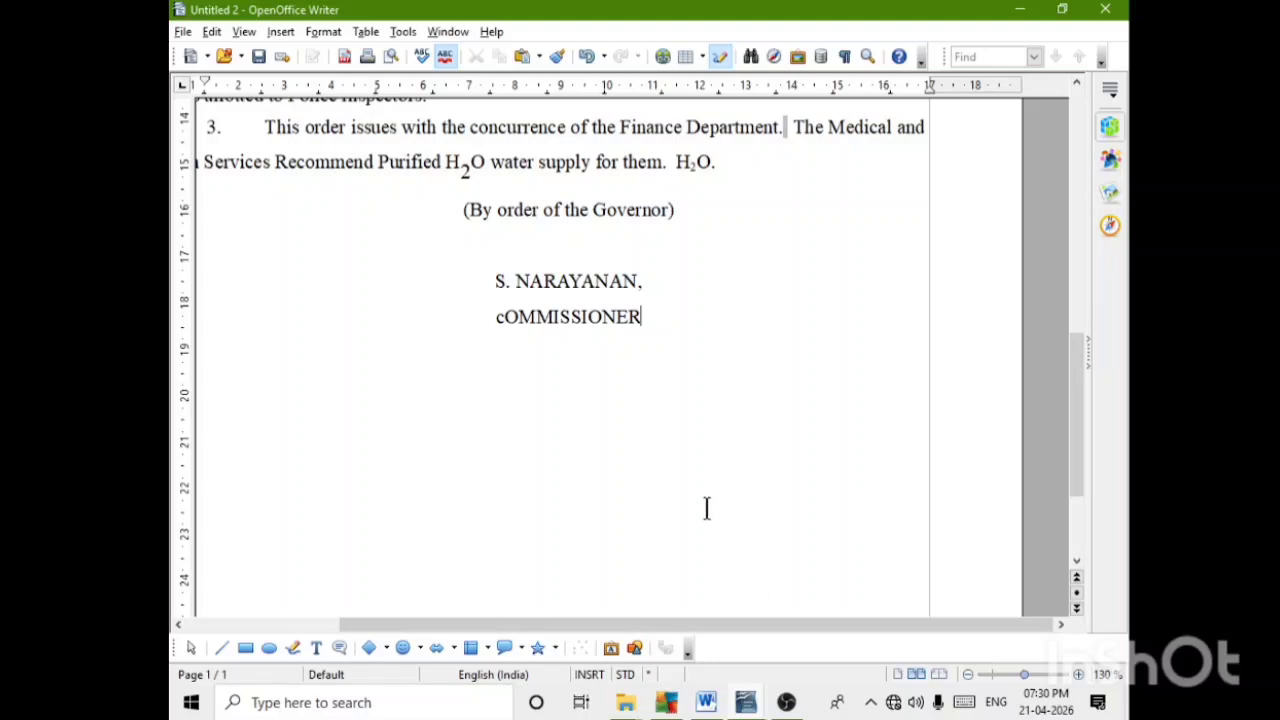
pyautogui.moveTo(640, 317); pyautogui.dragTo(530, 307)
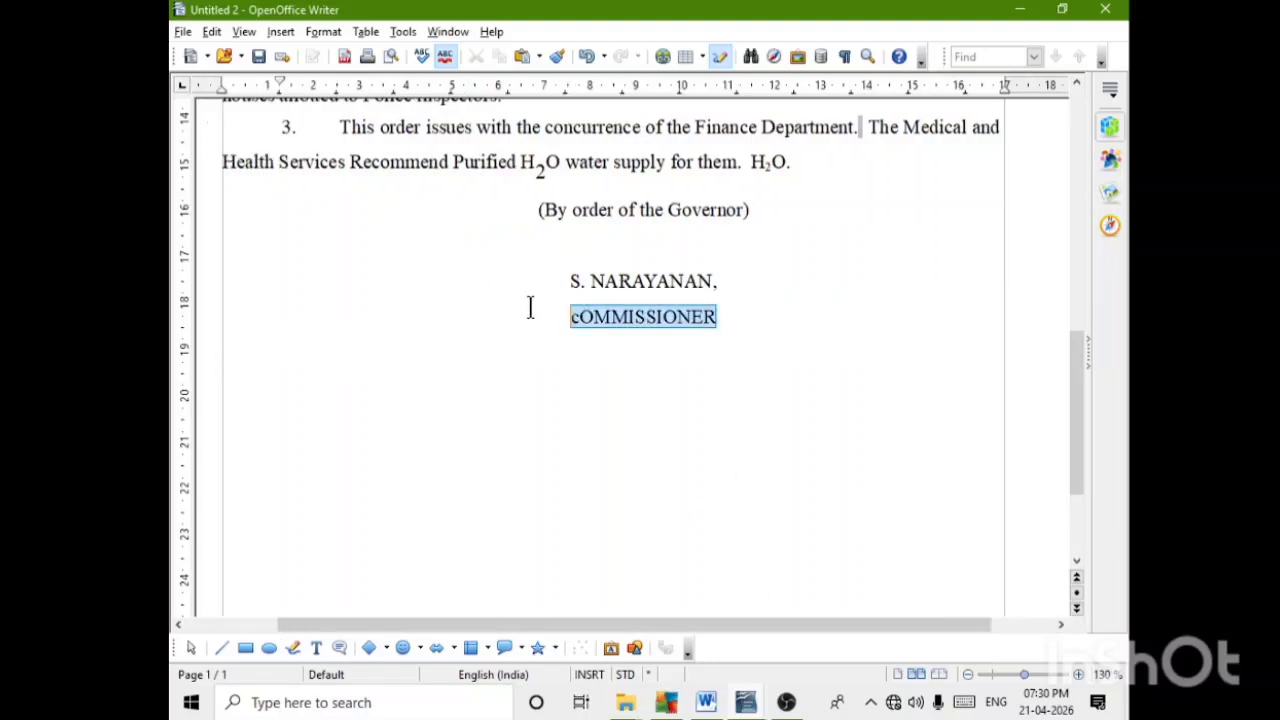
pyautogui.write('c')
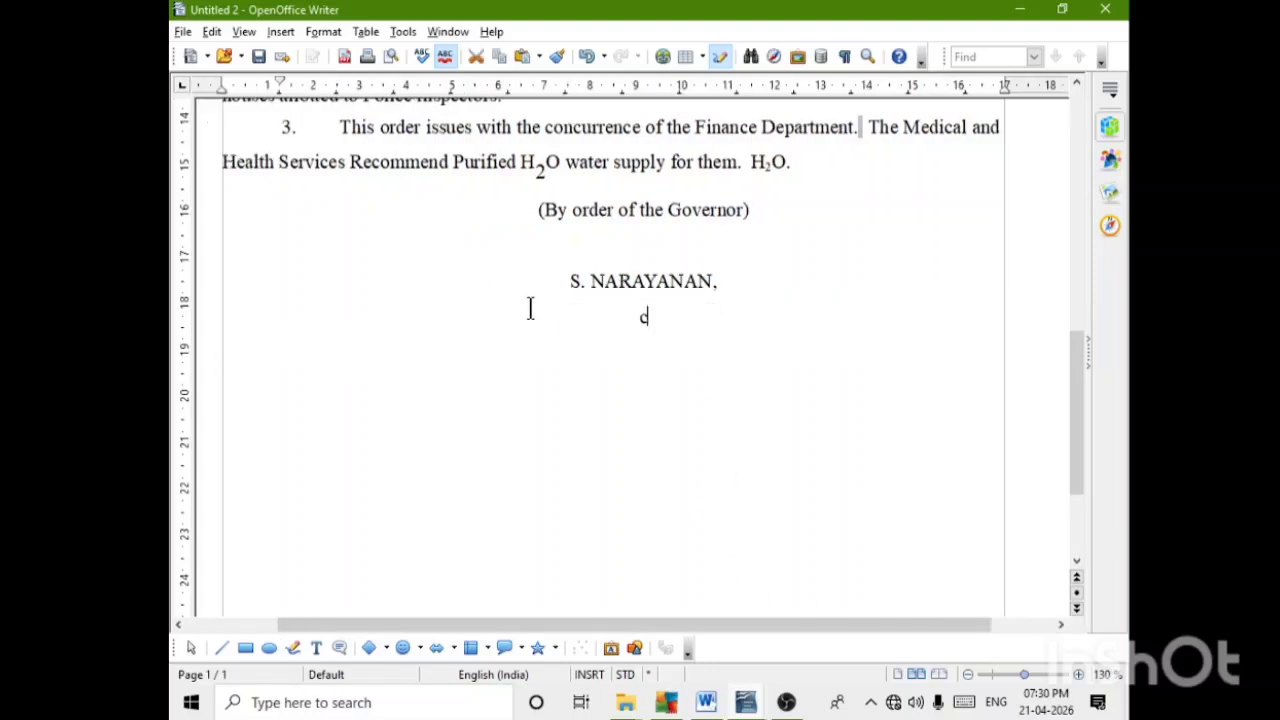
pyautogui.press('BackSpace')
pyautogui.write('Comm')
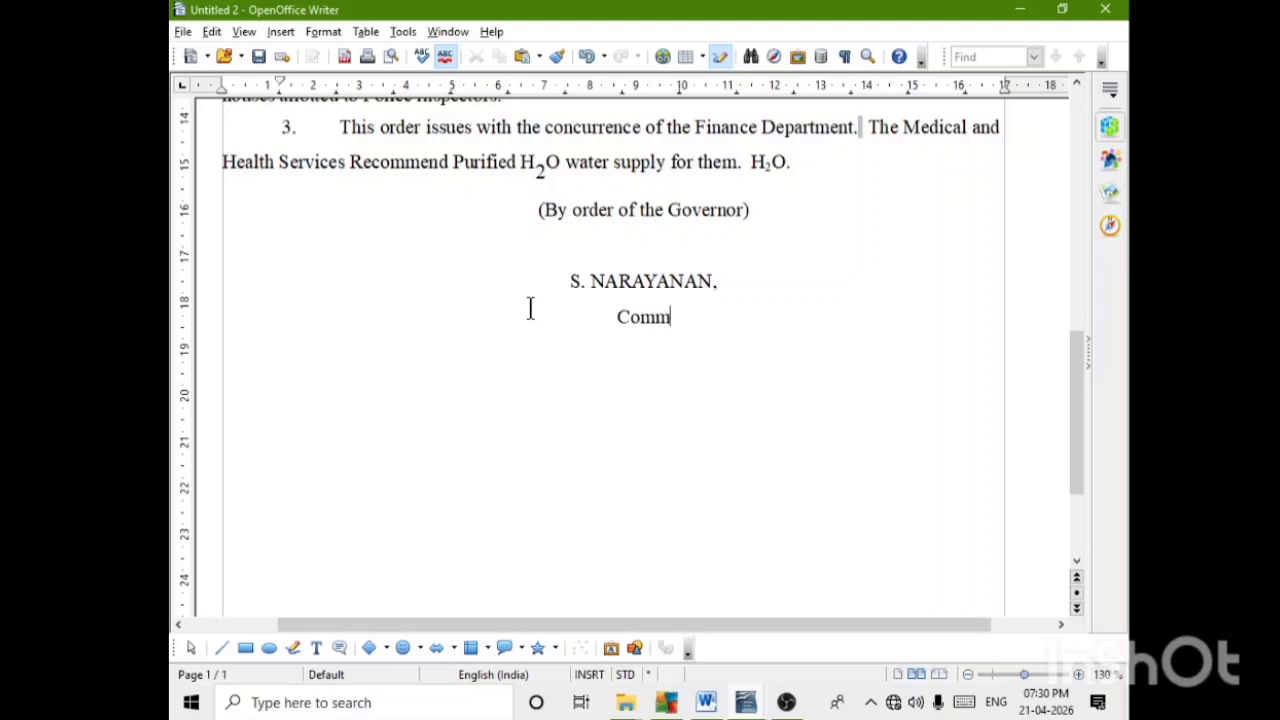
pyautogui.write('issioner and ')
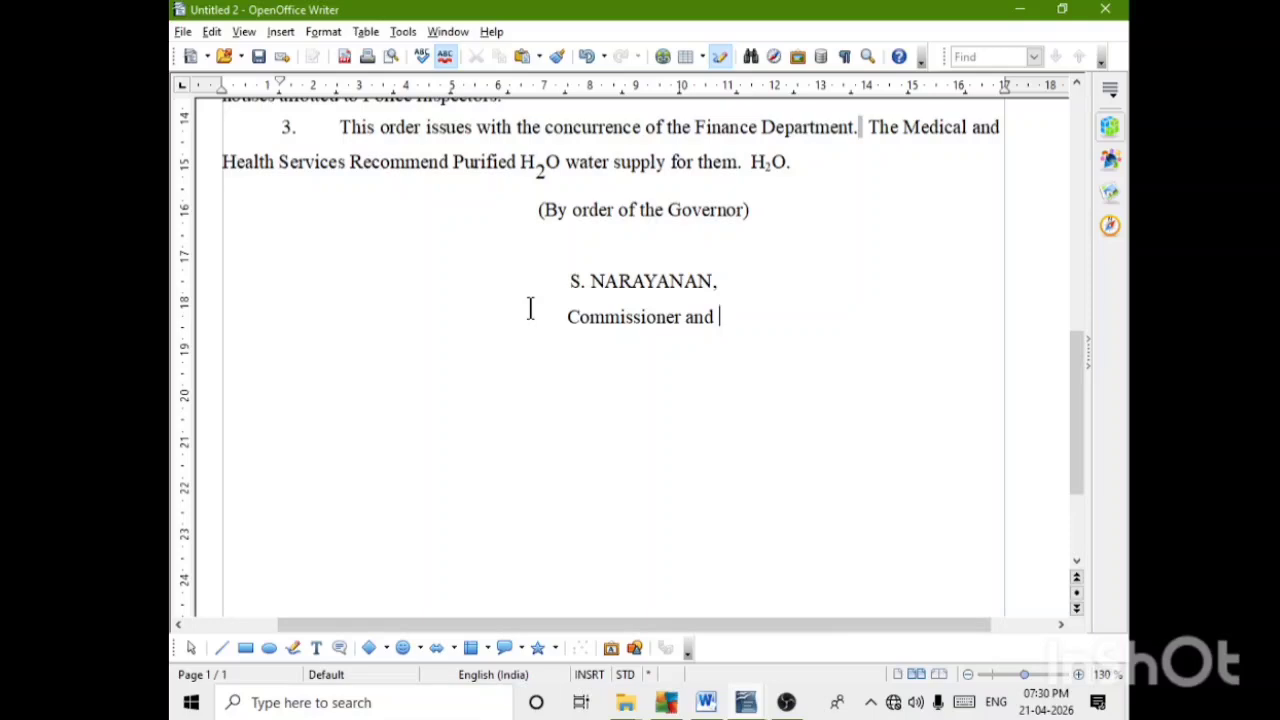
pyautogui.write('Se')
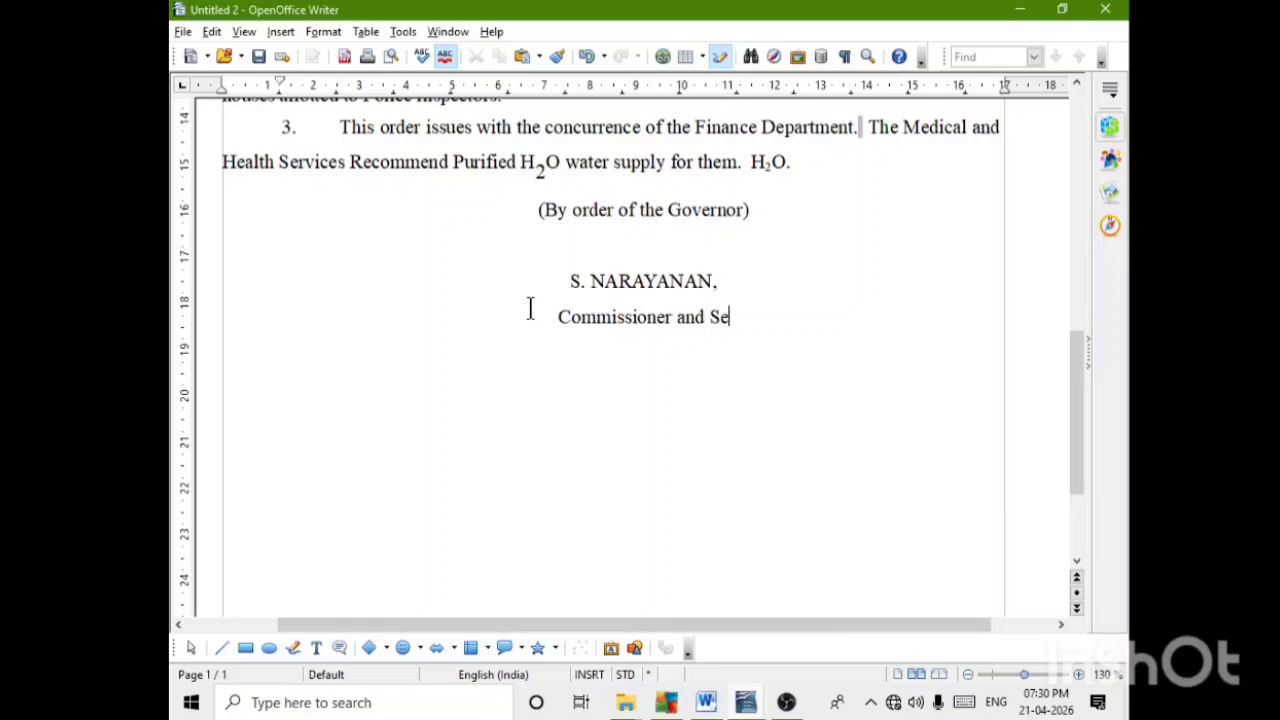
pyautogui.write('cretary to')
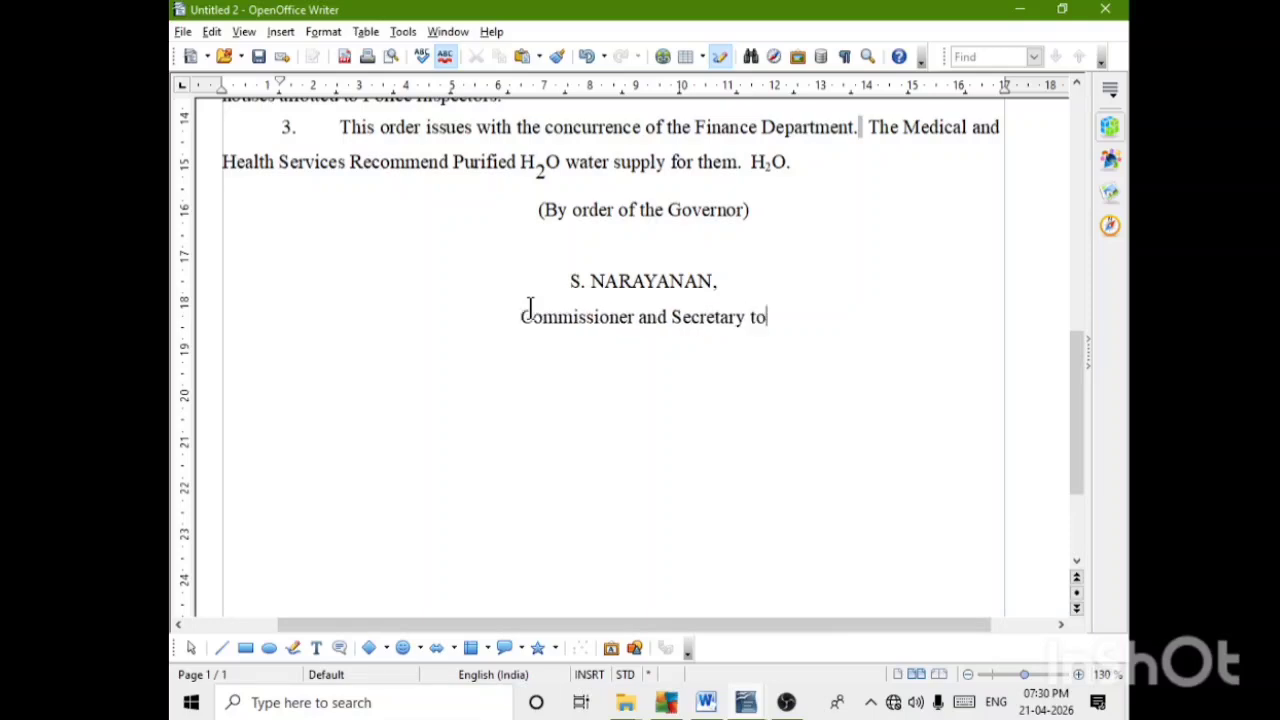
pyautogui.write(' Governm')
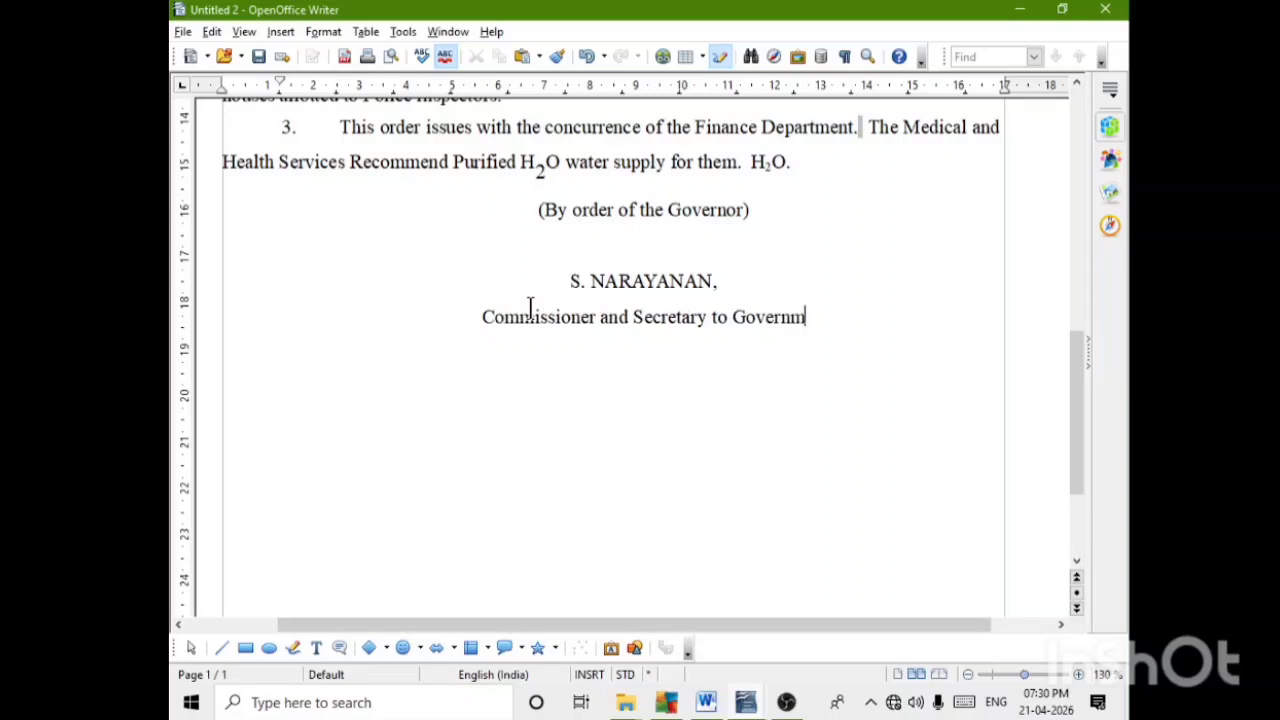
pyautogui.write('ent.')
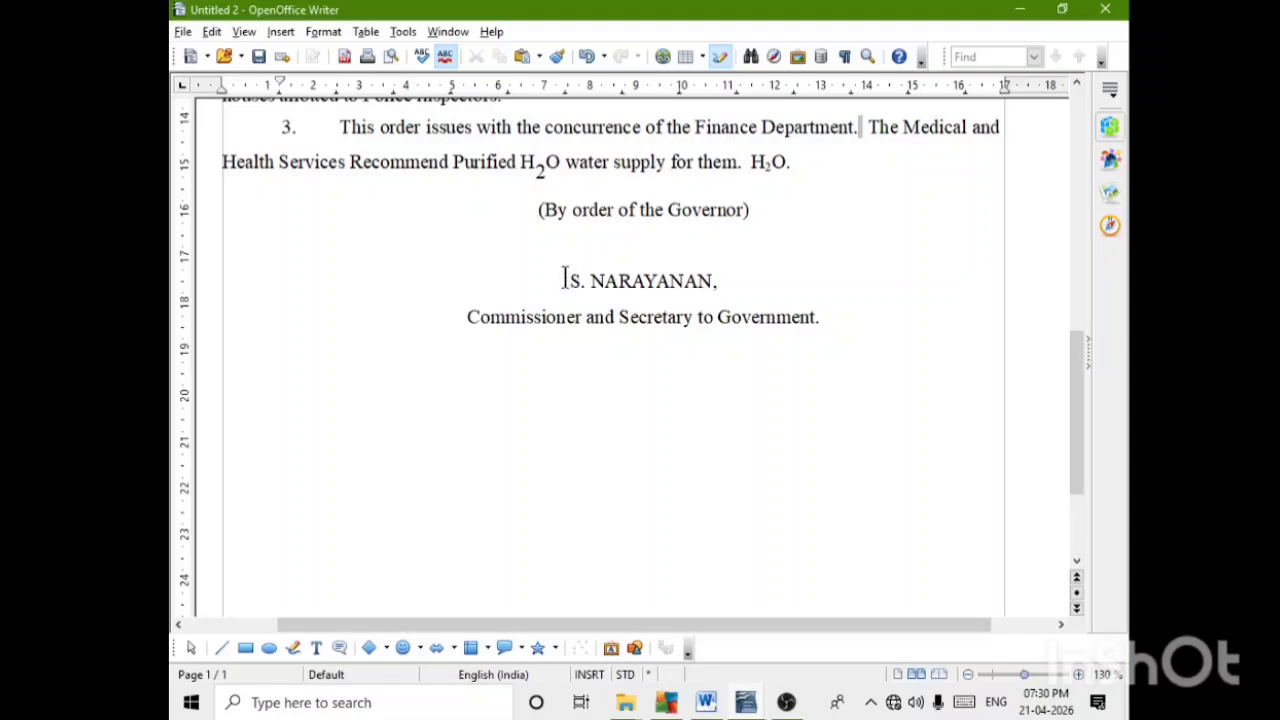
# Right-align the signatory's name and the designation line below it.
pyautogui.moveTo(564, 278); pyautogui.dragTo(822, 317)
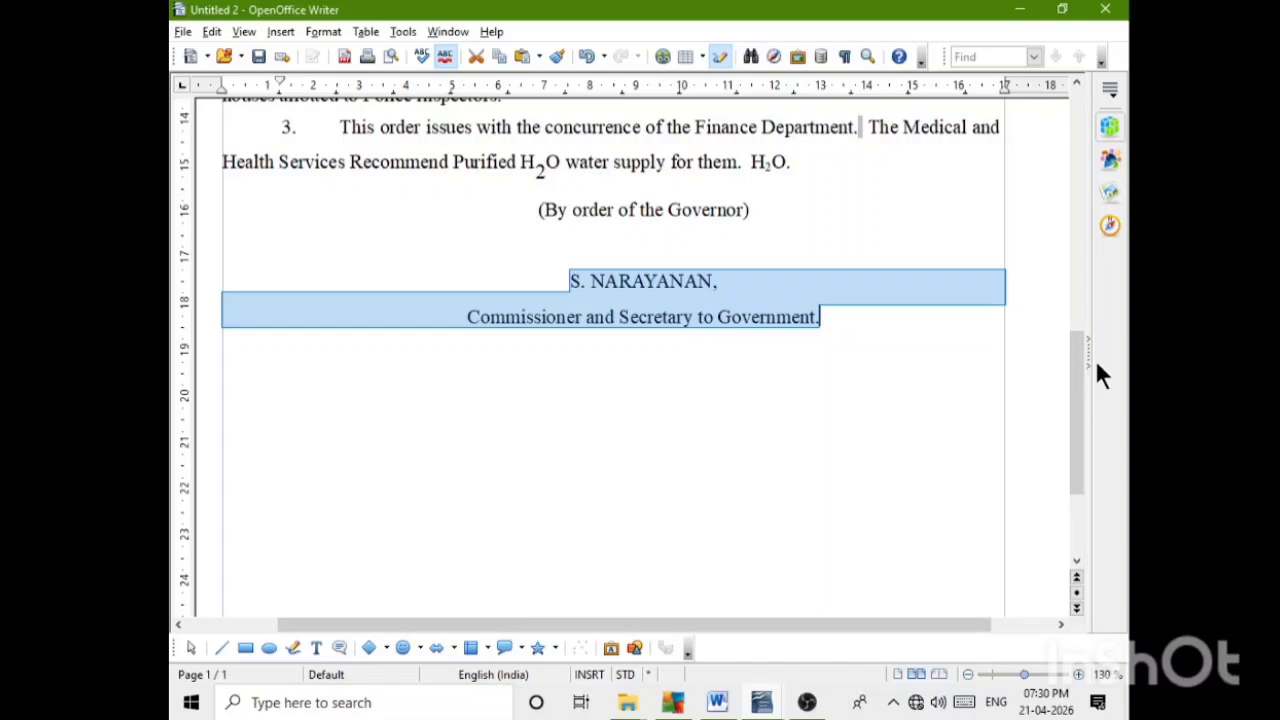
pyautogui.rightClick(793, 296)
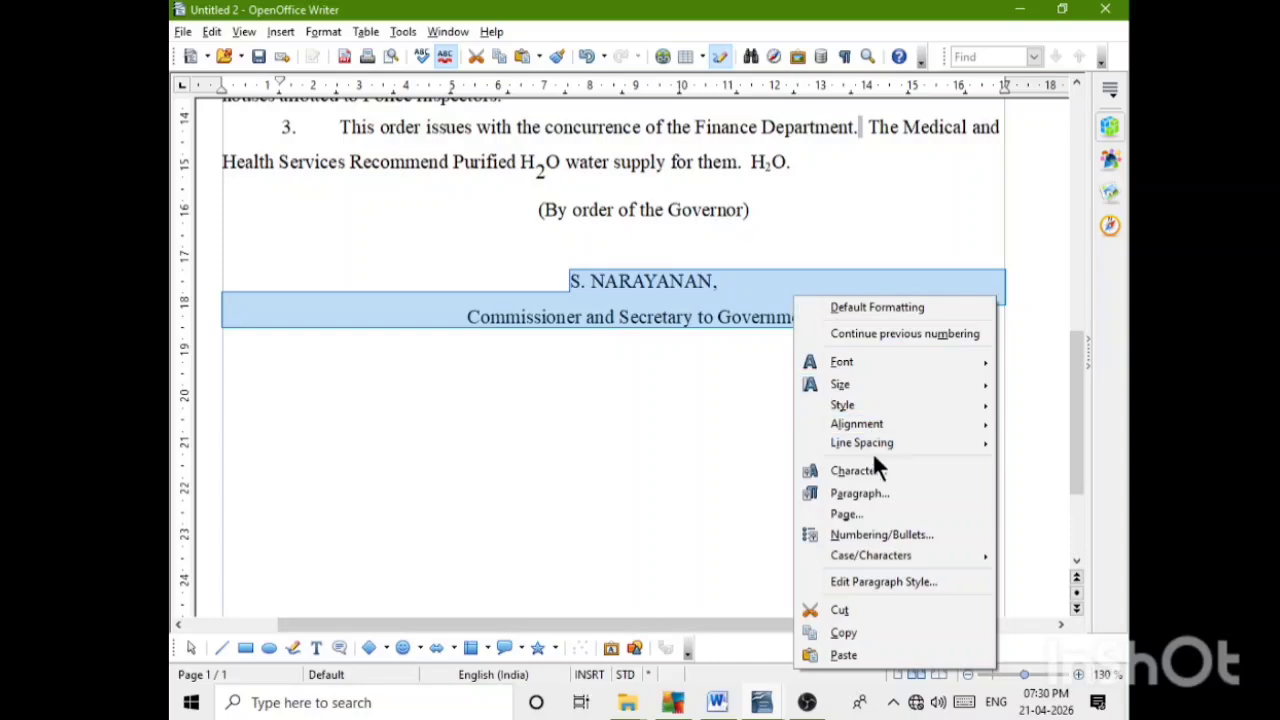
pyautogui.moveTo(869, 425)
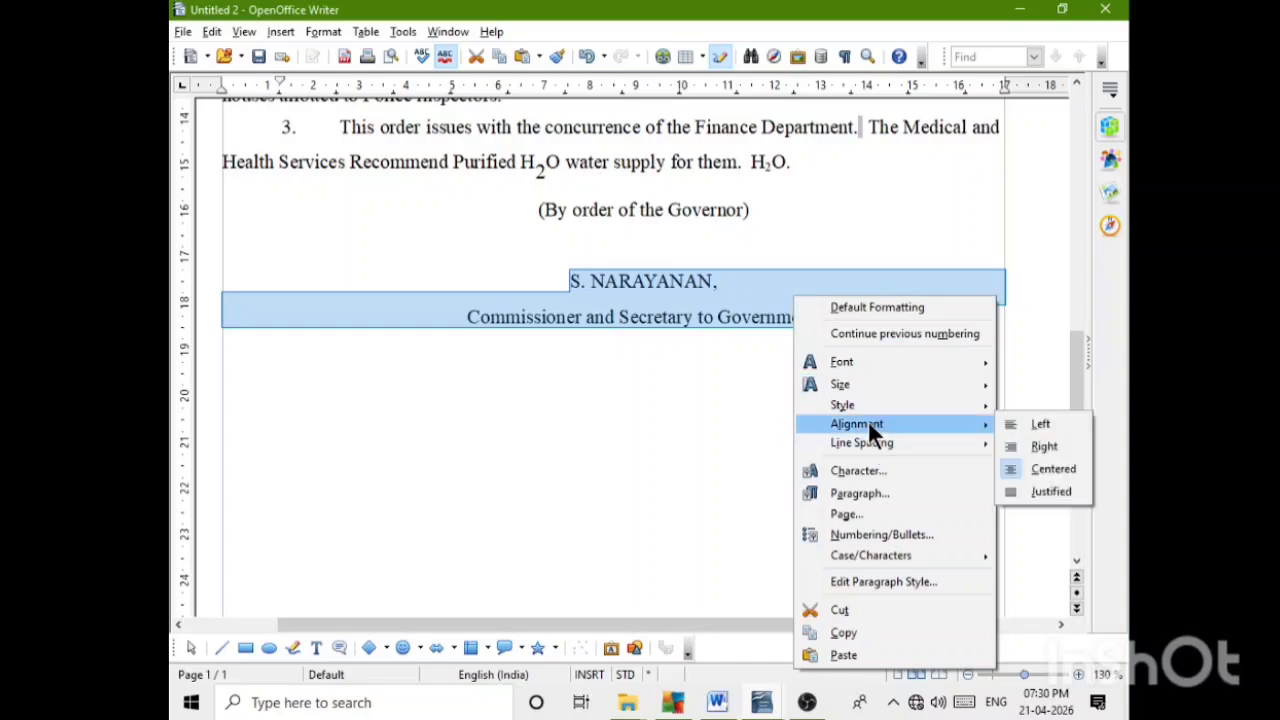
pyautogui.click(1044, 446)
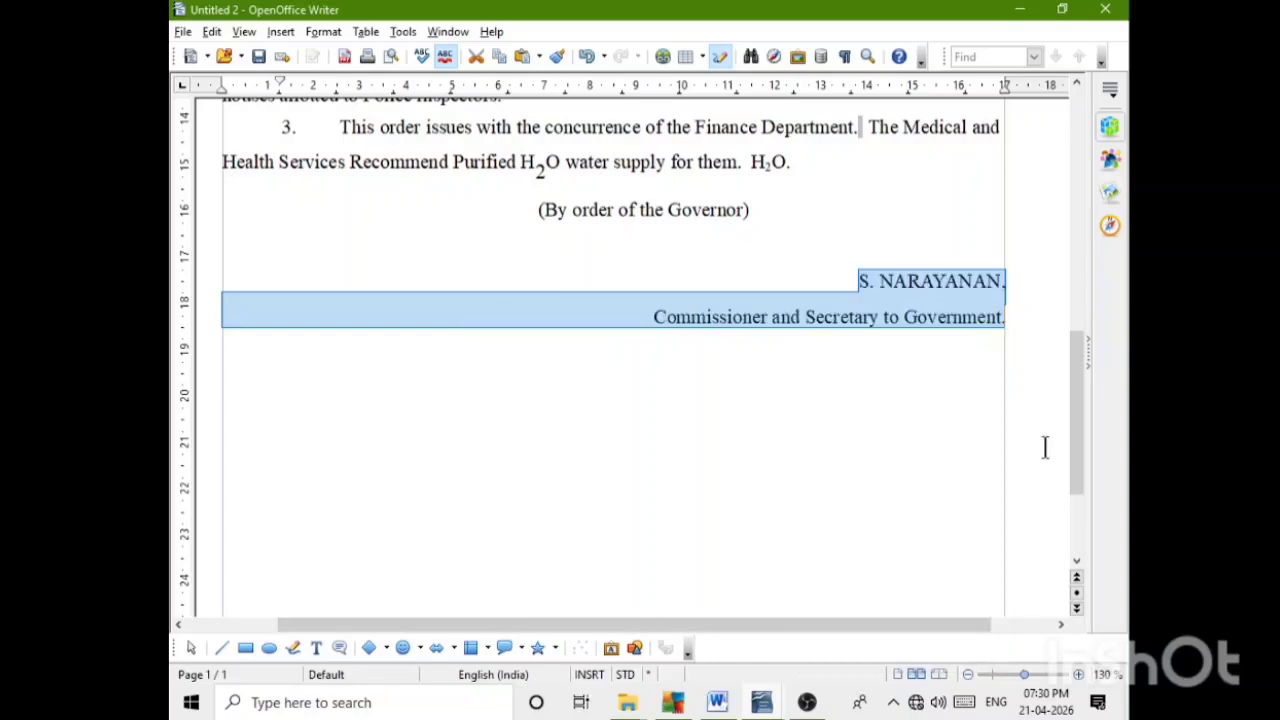
pyautogui.click(924, 450)
# Centre only the line with the signatory's name, leaving the designation right-aligned.
pyautogui.click(859, 283)
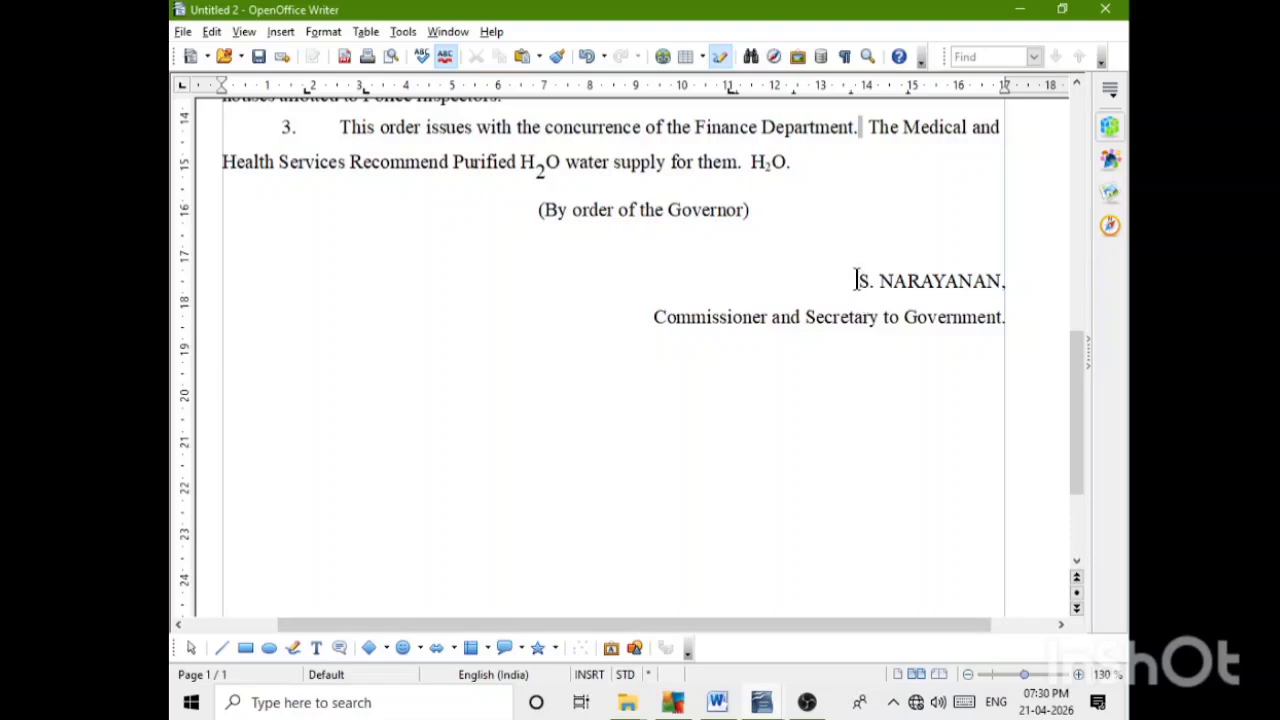
pyautogui.moveTo(995, 283); pyautogui.dragTo(848, 276)
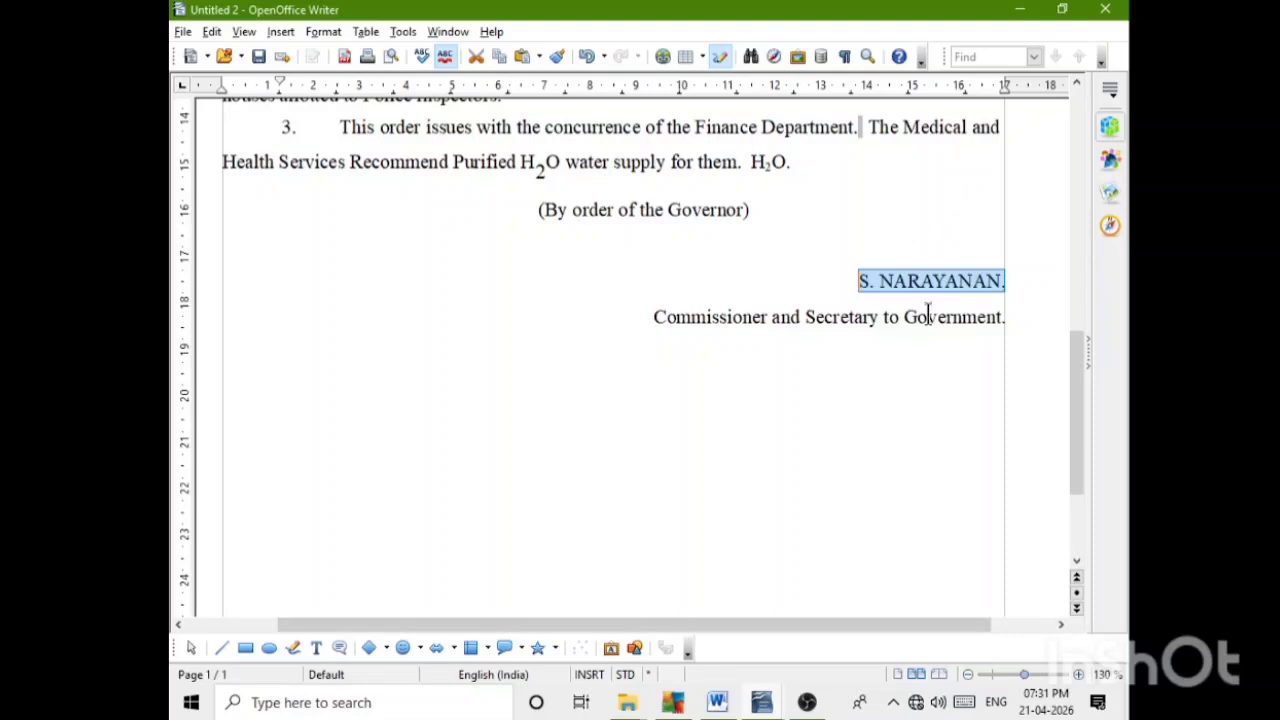
pyautogui.rightClick(932, 277)
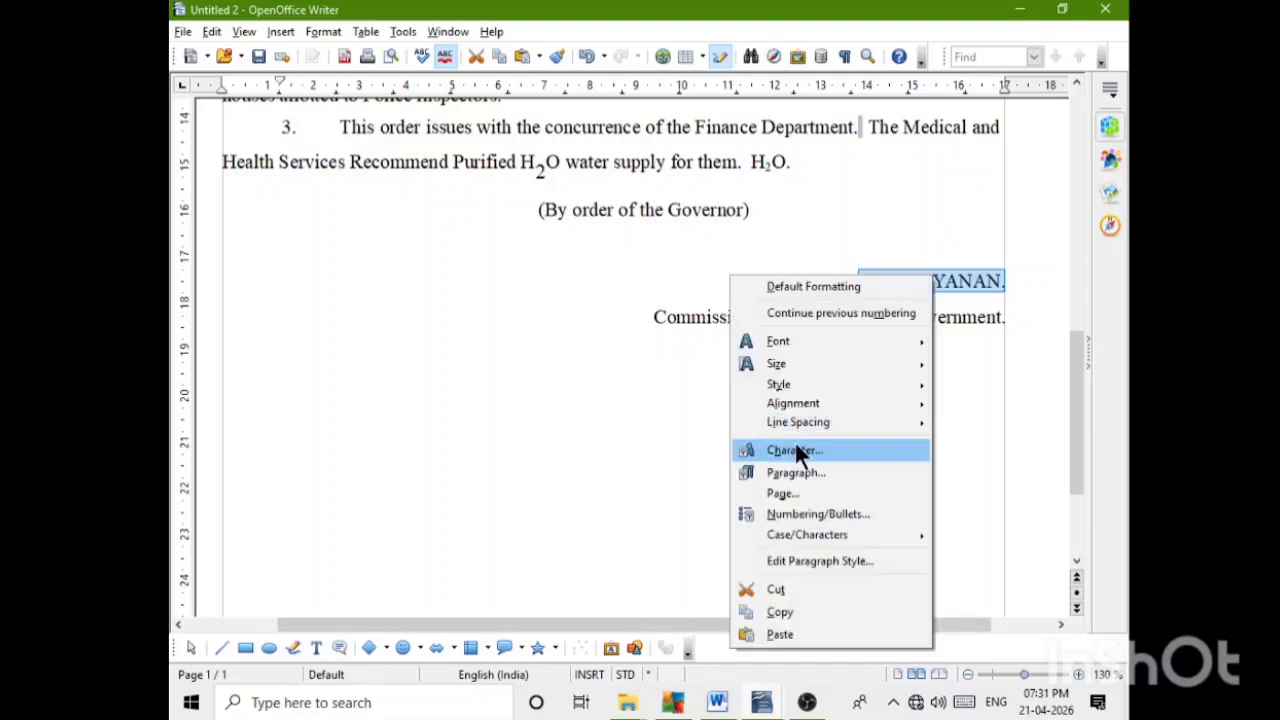
pyautogui.moveTo(808, 400)
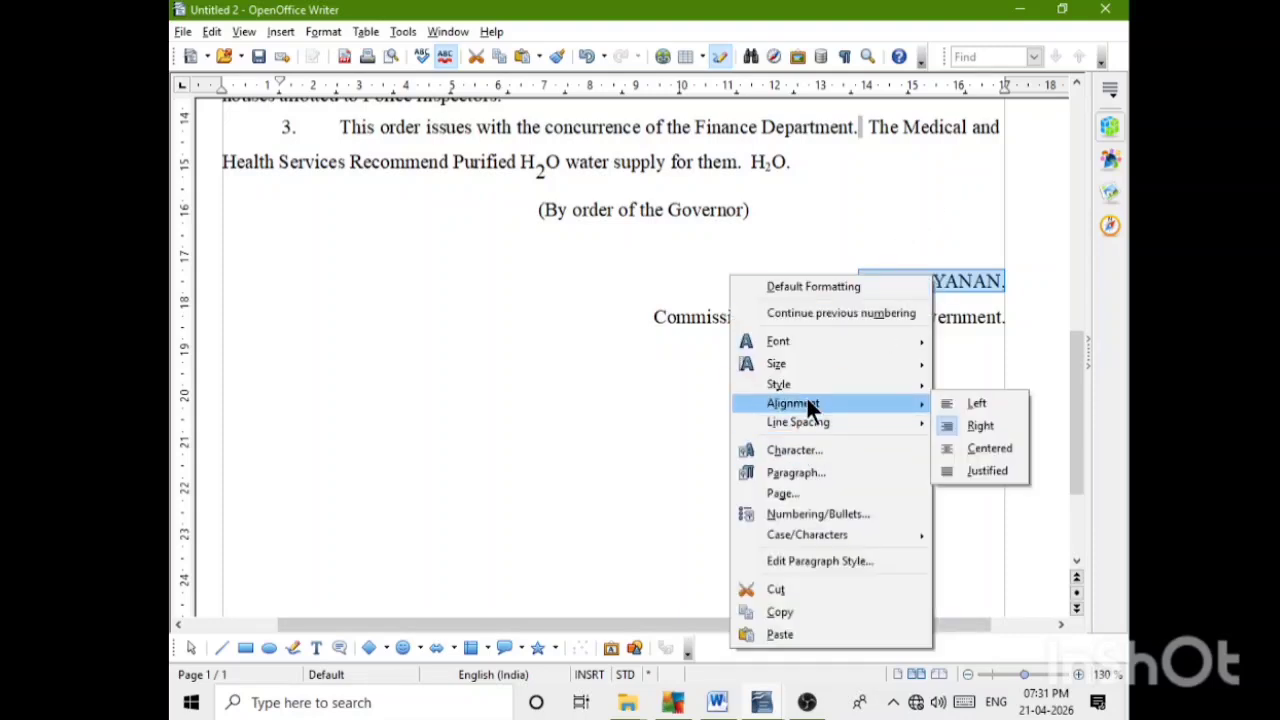
pyautogui.click(982, 446)
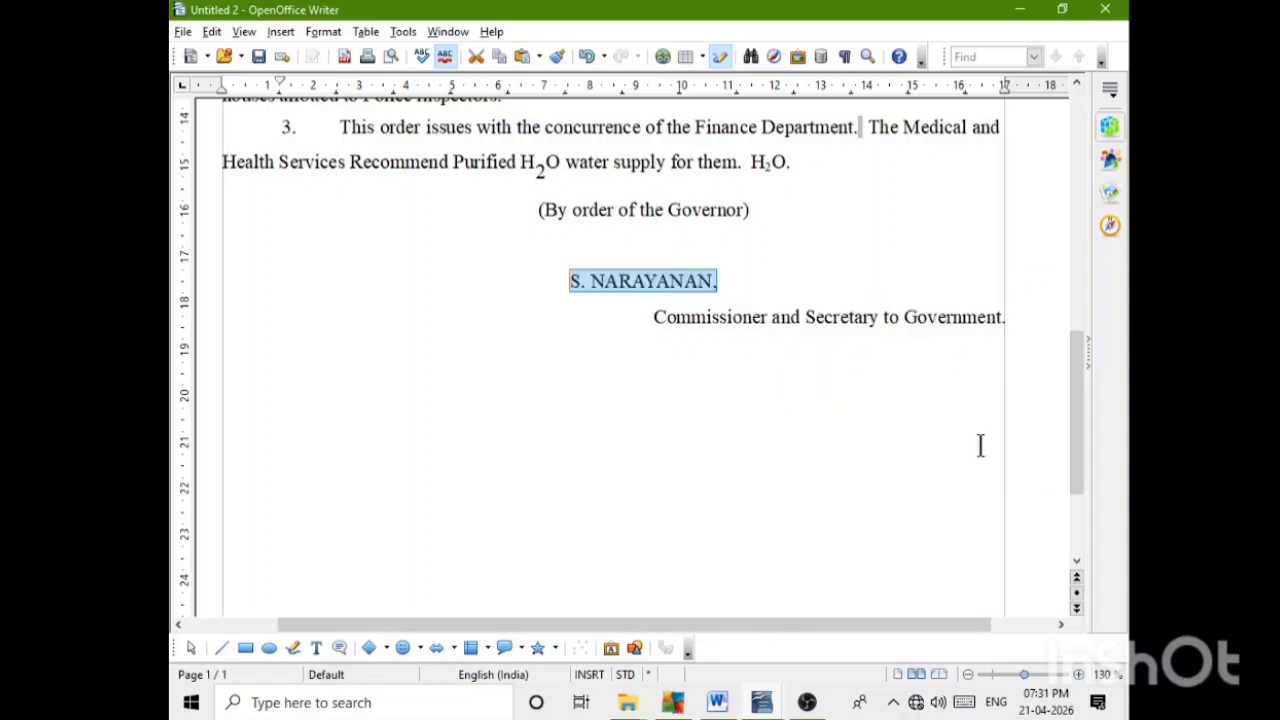
# Shift the signatory's name over the middle of the designation with a tab and a tab stop at about 10 on the ruler.
pyautogui.click(569, 281)
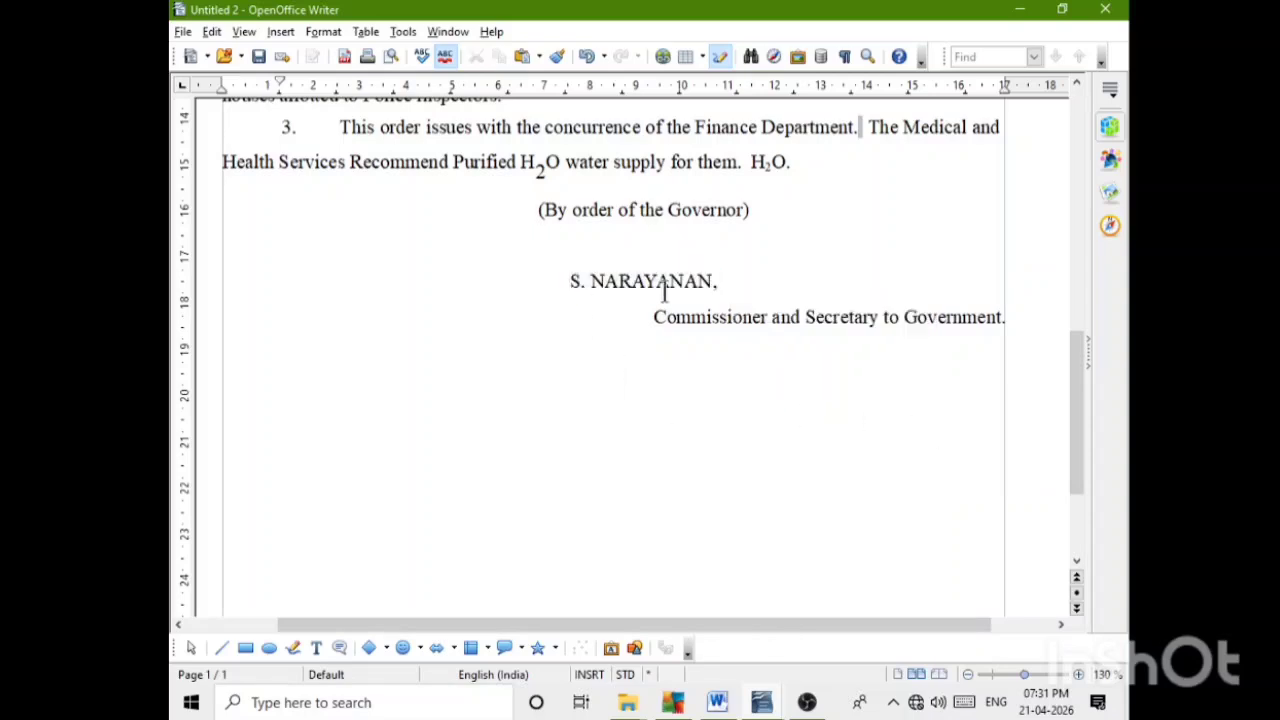
pyautogui.click(747, 90)
pyautogui.press('Tab')
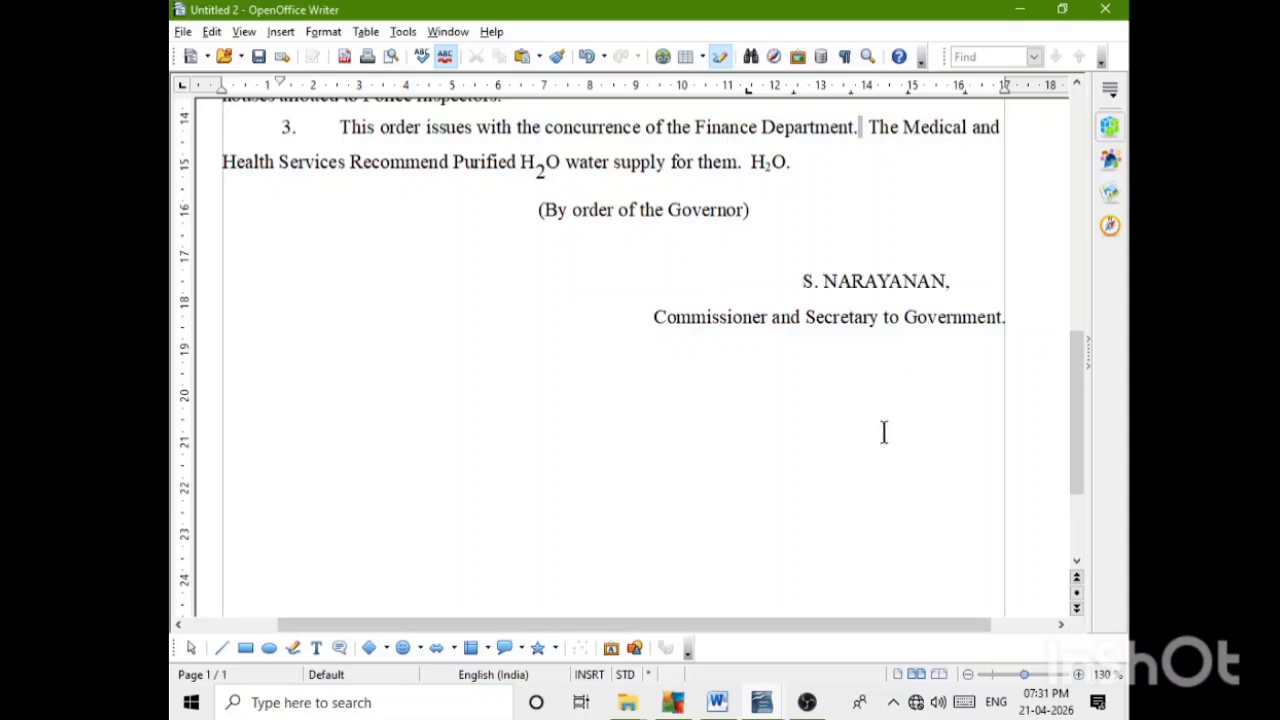
pyautogui.moveTo(746, 88); pyautogui.dragTo(702, 88)
pyautogui.scroll(-3, 907, 410)
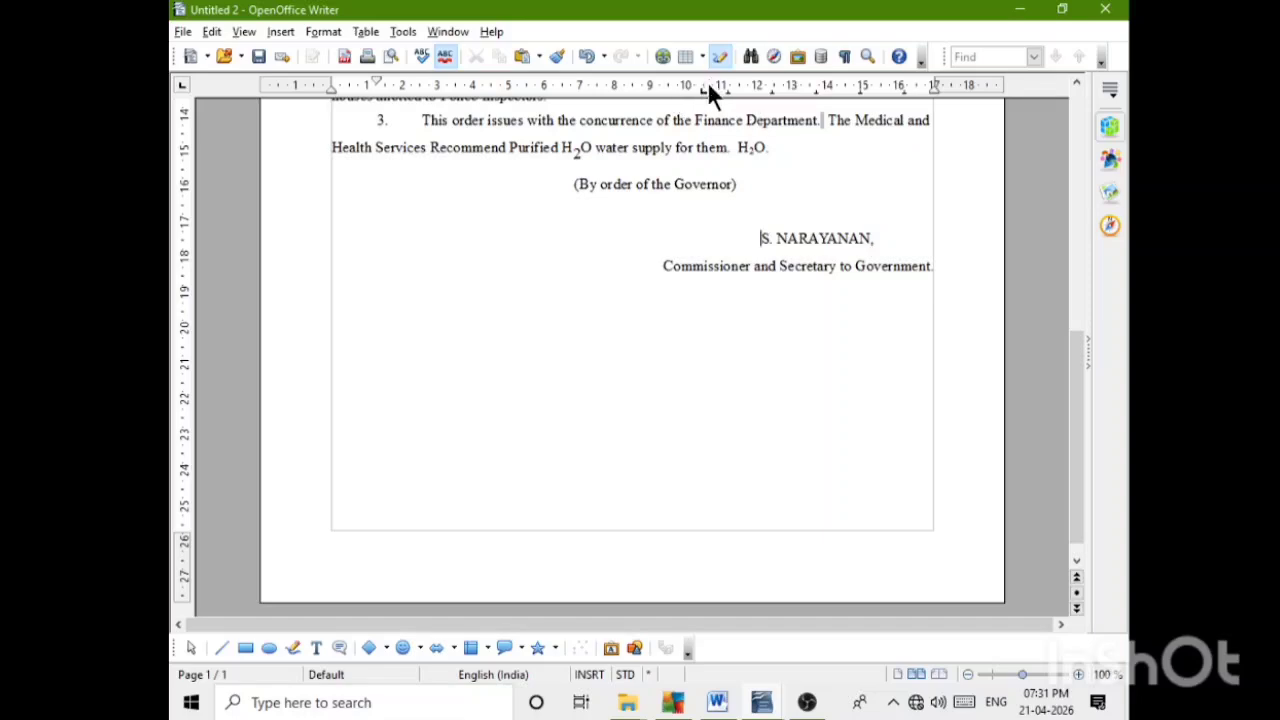
pyautogui.moveTo(701, 88)
pyautogui.mouseDown()
pyautogui.moveTo(673, 92)
pyautogui.moveTo(684, 89)
pyautogui.mouseUp()
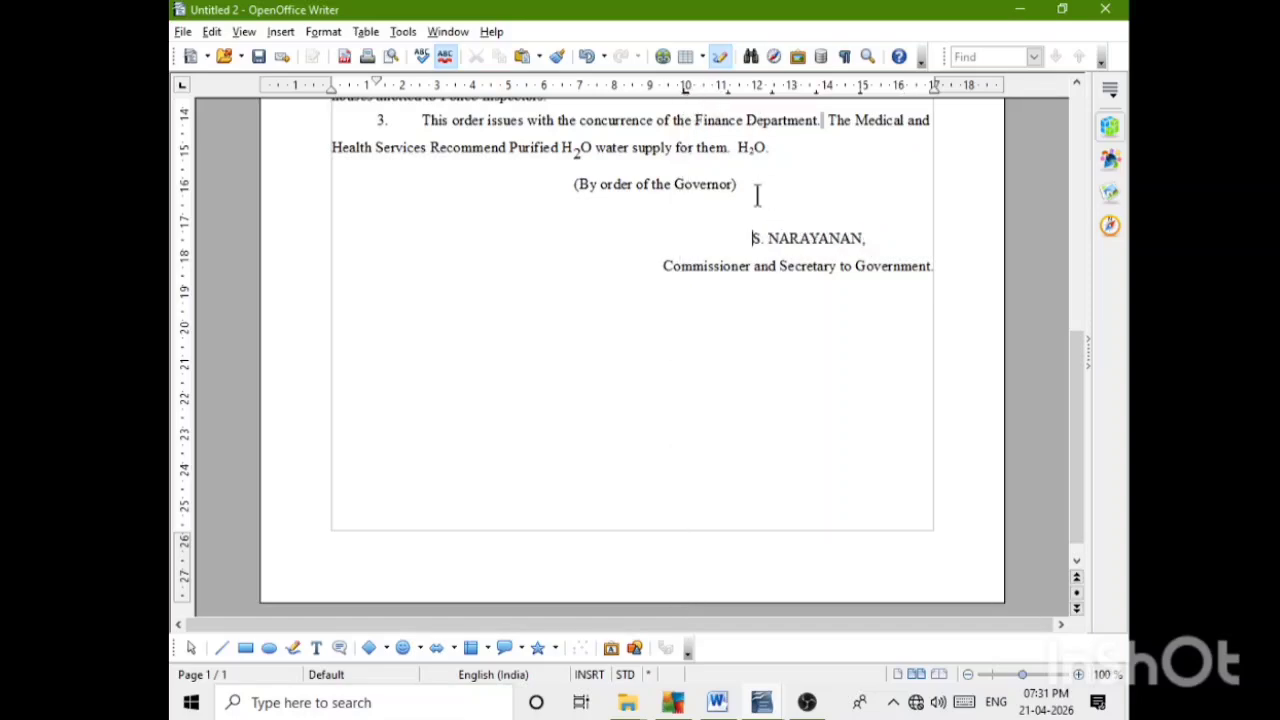
# Make the signatory's name bold.
pyautogui.click(823, 381)
pyautogui.moveTo(867, 237); pyautogui.dragTo(753, 232)
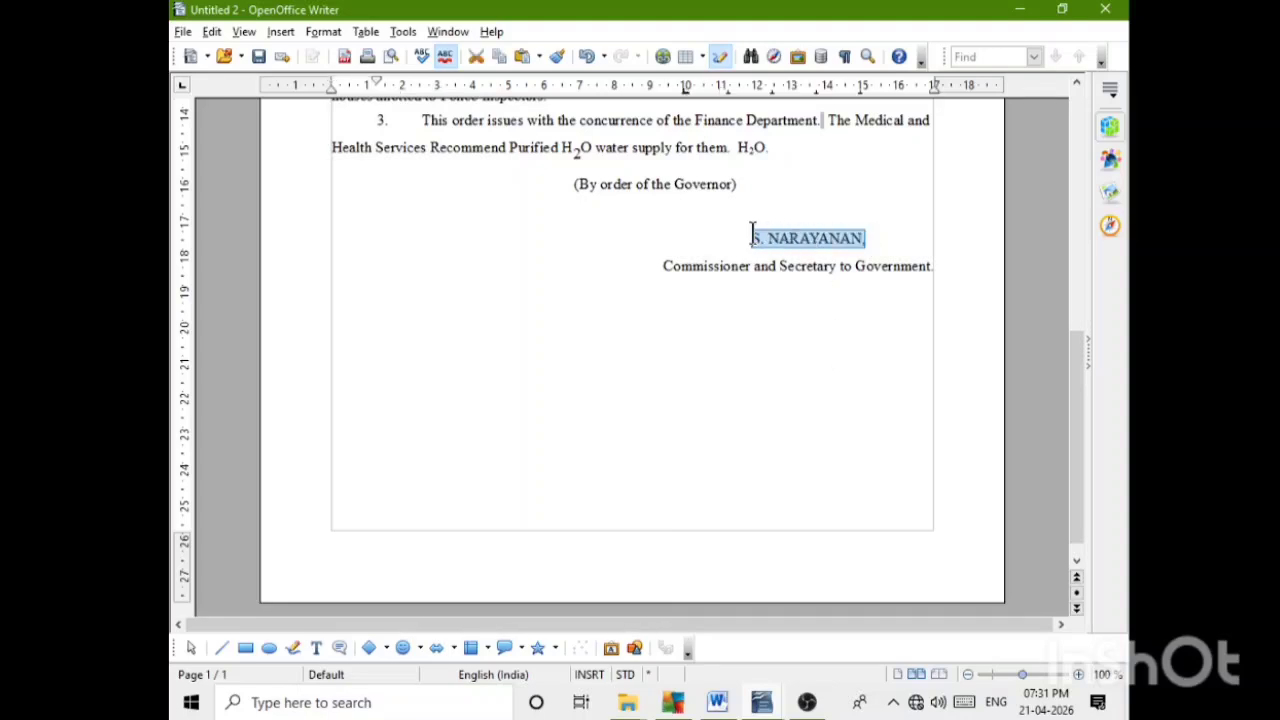
pyautogui.hotkey('ctrl', 'b')
pyautogui.click(621, 382)
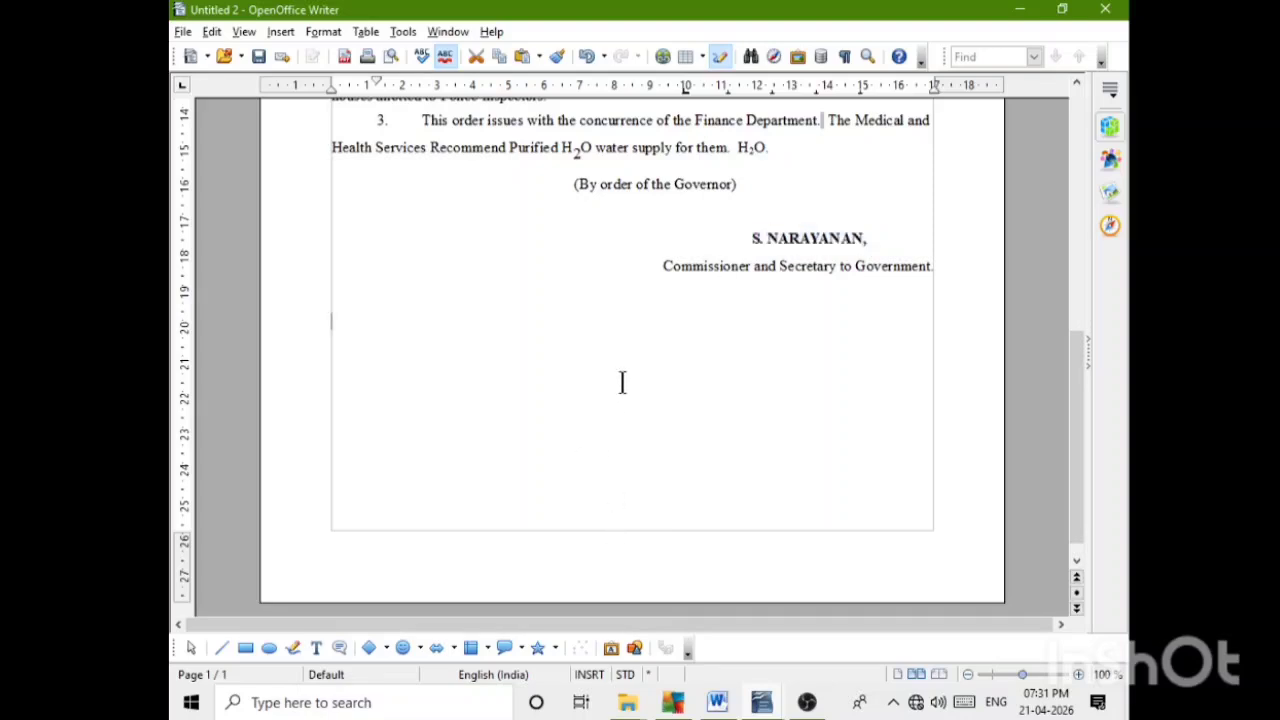
# Start a left-aligned paragraph without first-line indent, one blank line below the designation.
pyautogui.moveTo(934, 271); pyautogui.dragTo(975, 300)
pyautogui.click(931, 268)
pyautogui.press('Return')
pyautogui.press('Return')
pyautogui.rightClick(934, 320)
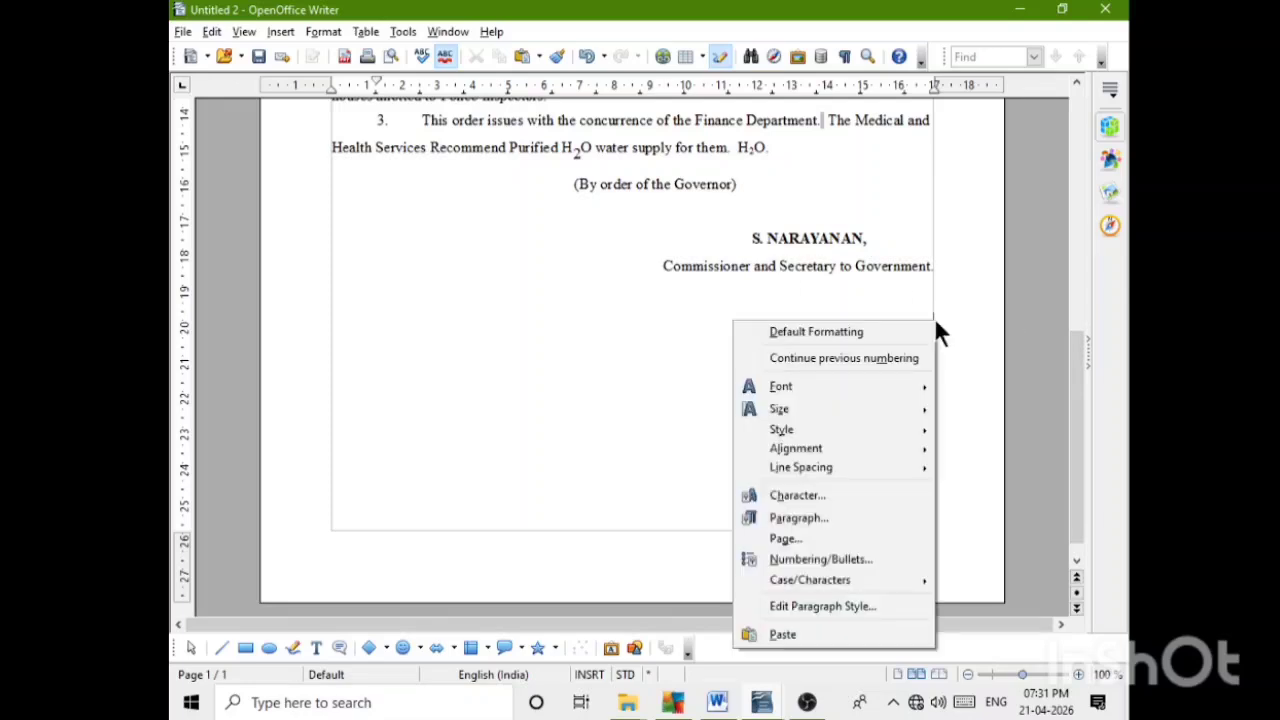
pyautogui.moveTo(812, 448)
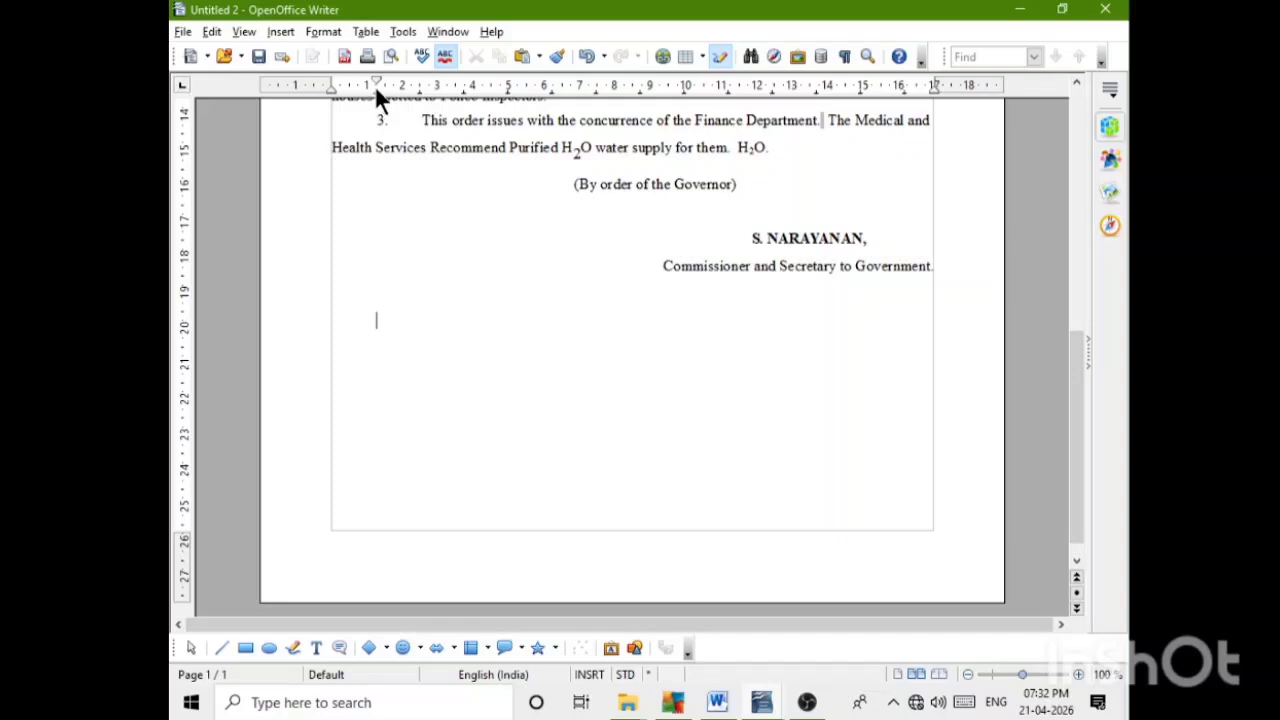
pyautogui.moveTo(374, 85); pyautogui.dragTo(328, 85)
pyautogui.press('BackSpace')
# Begin the addressee block with "To" and "The Commissioner" on the line below it.
pyautogui.write('T')
pyautogui.write('o ')
pyautogui.write('The')
pyautogui.write(' Commi')
pyautogui.write('ssioner')
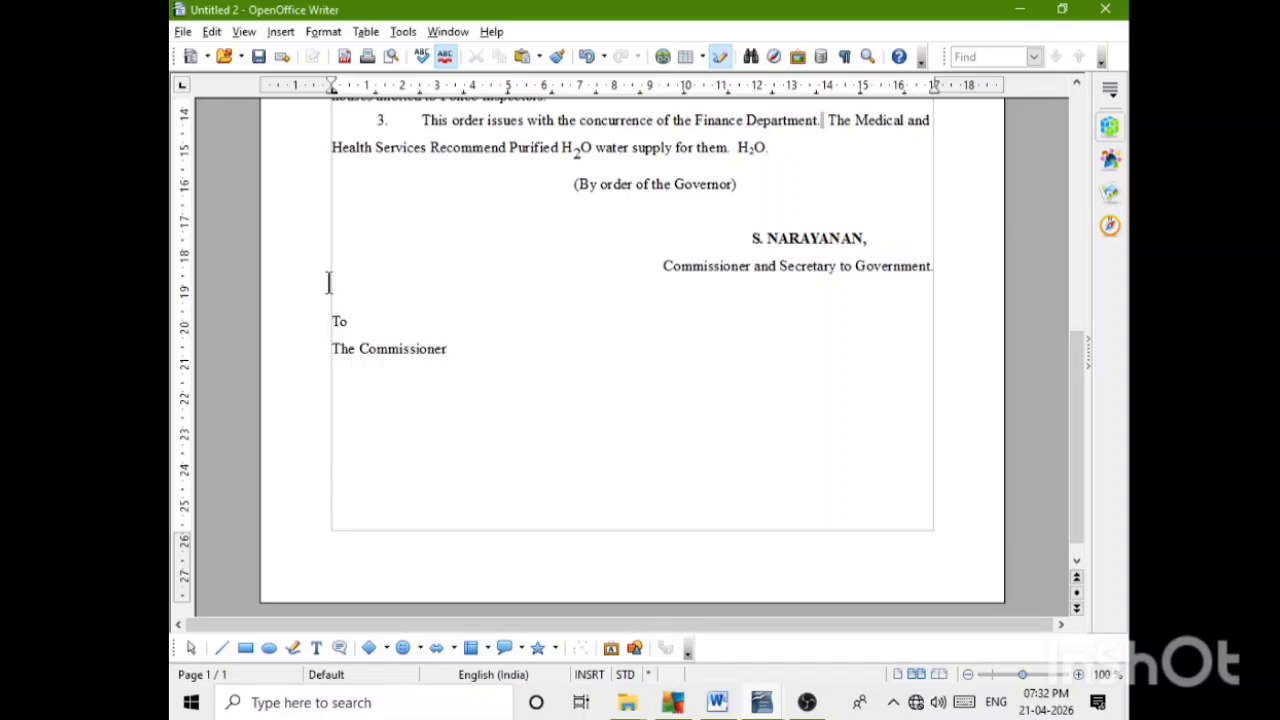
# Complete the addressee as "The Commissioner for Revenue", with an indented second line reading "Administration, Madras" followed by the postal code.
pyautogui.scroll(3, 420, 305)
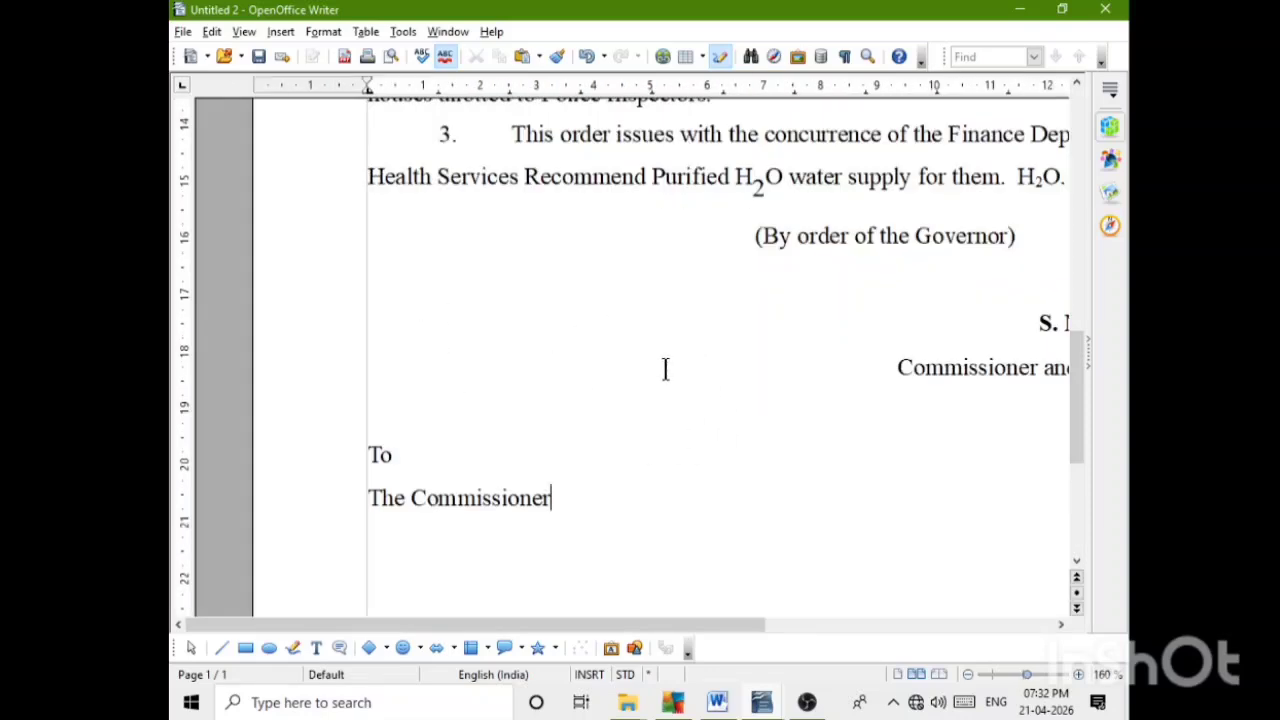
pyautogui.write('for Rev')
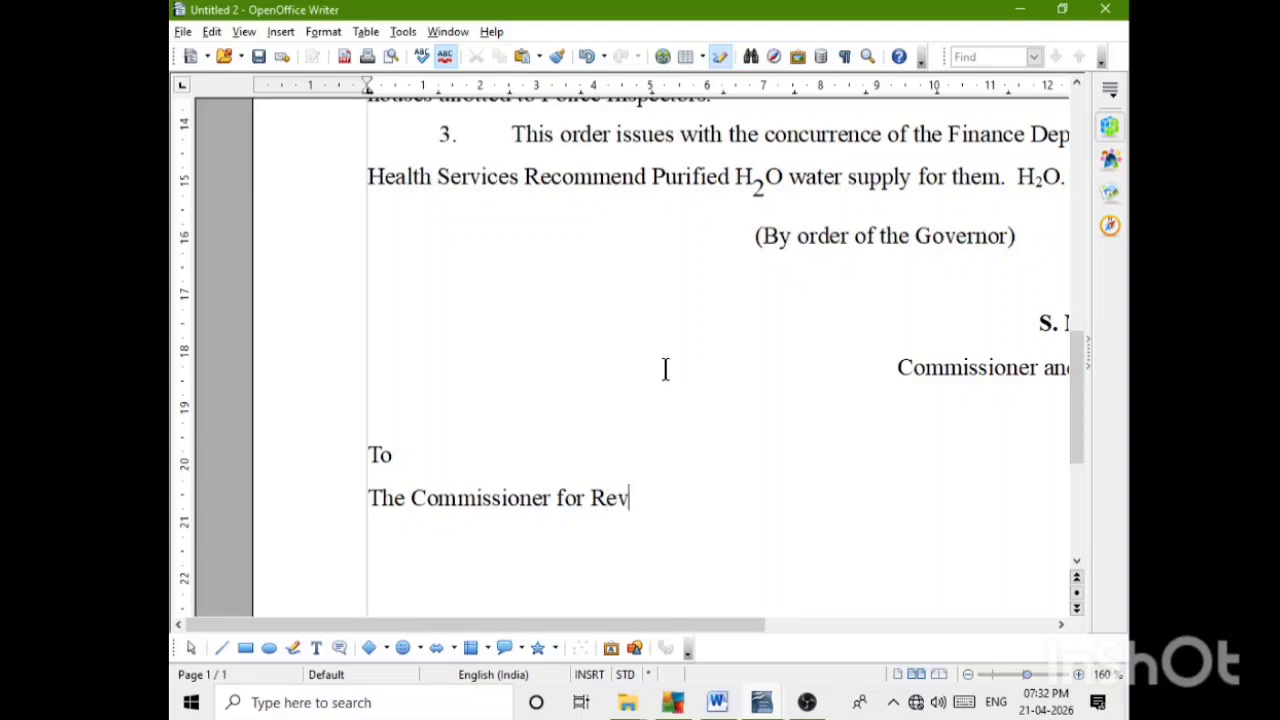
pyautogui.write('enue')
pyautogui.press('Return')
pyautogui.write('Admis')
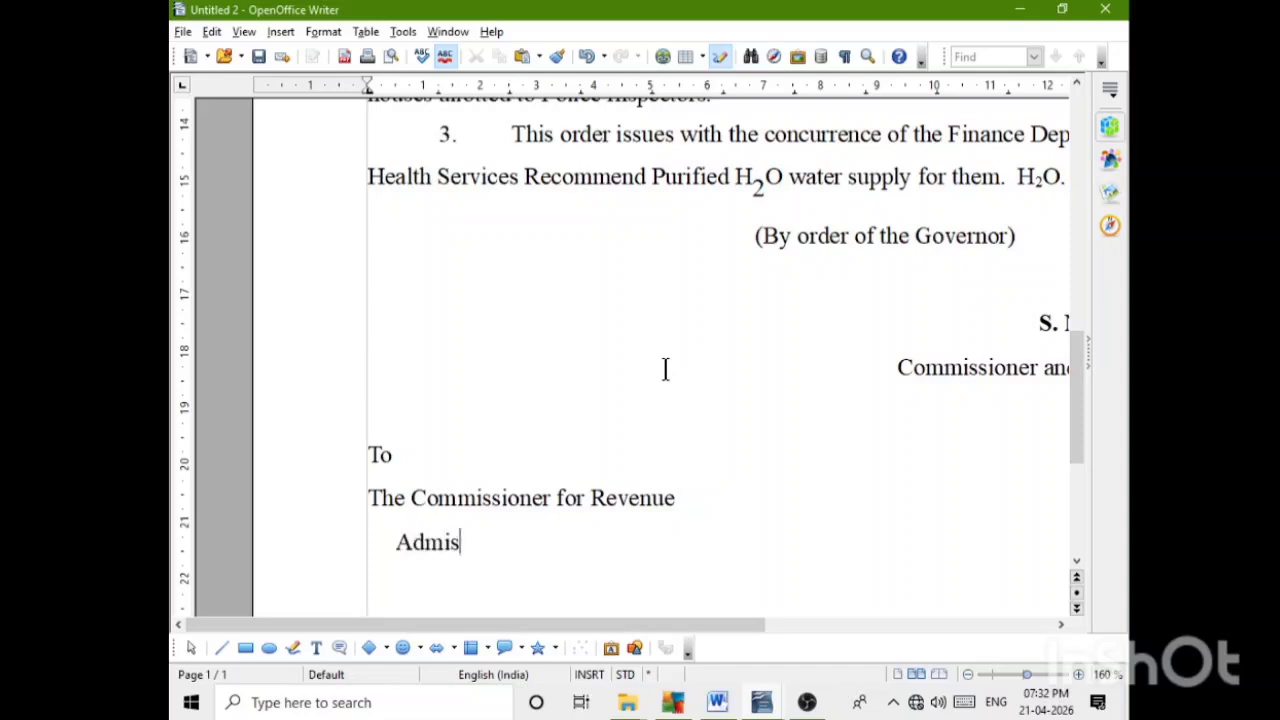
pyautogui.press('BackSpace')
pyautogui.write('nistration, ')
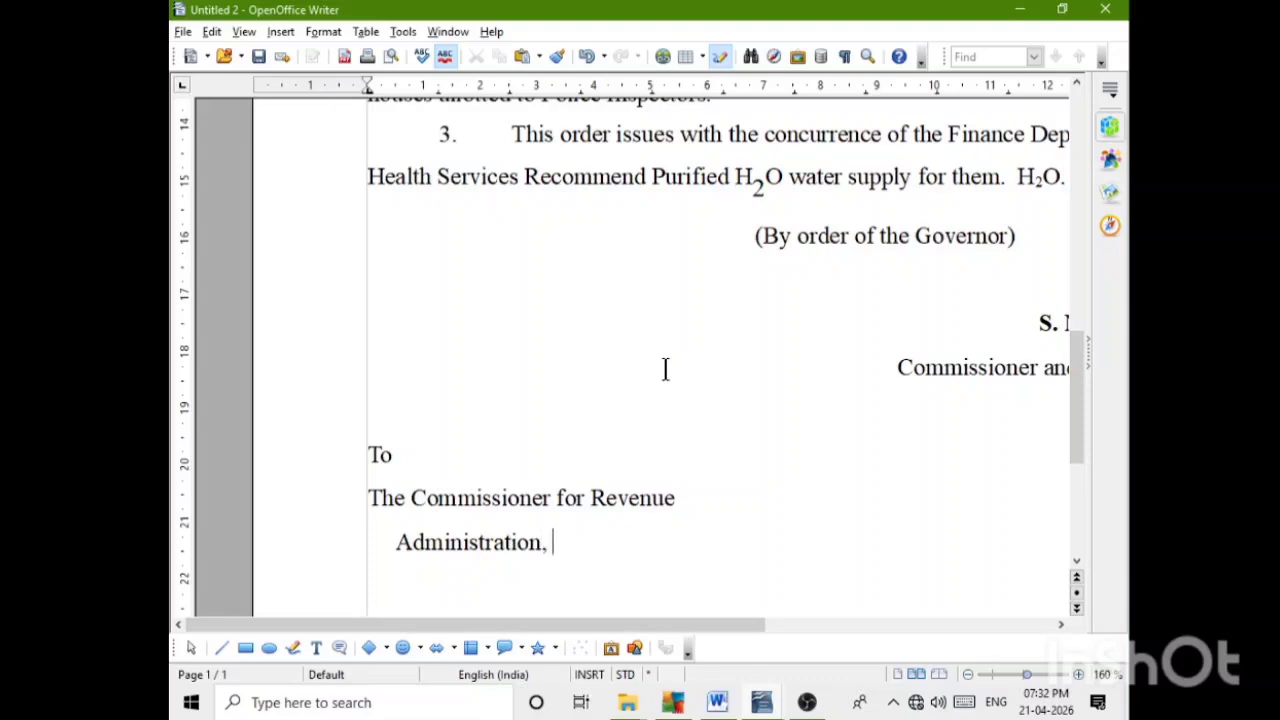
pyautogui.write('Madra')
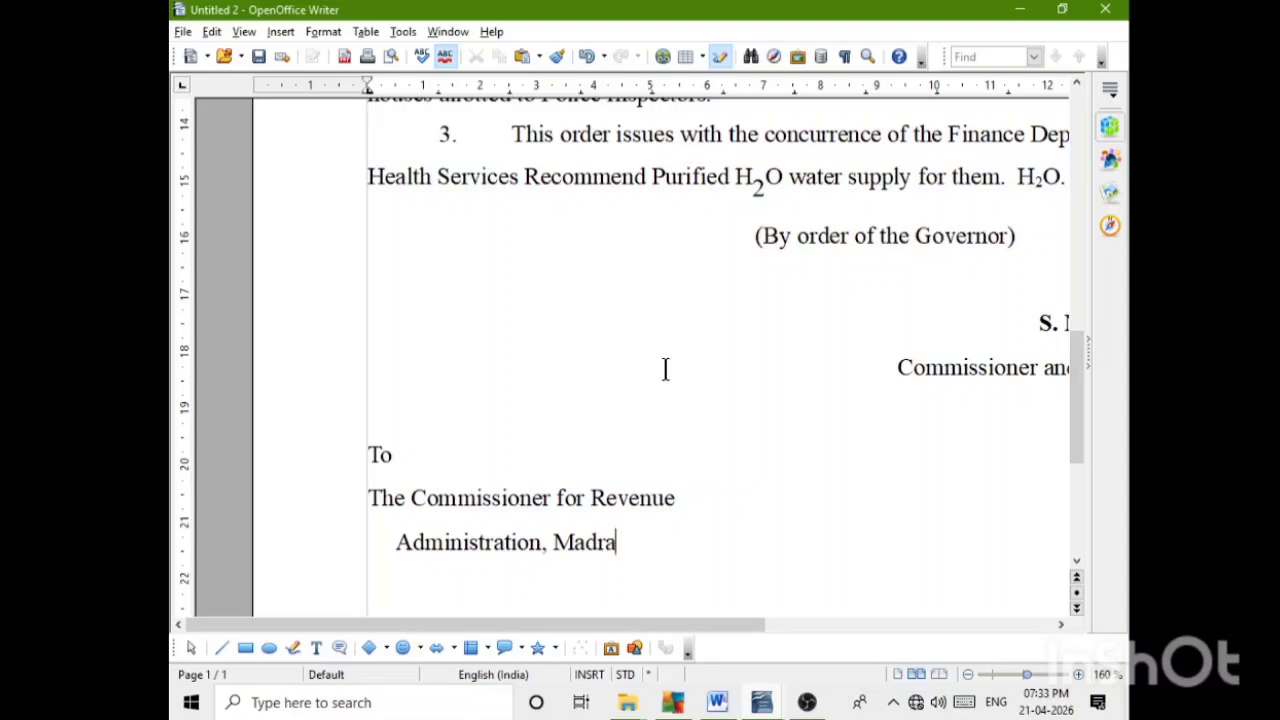
pyautogui.write('s 600 005.')
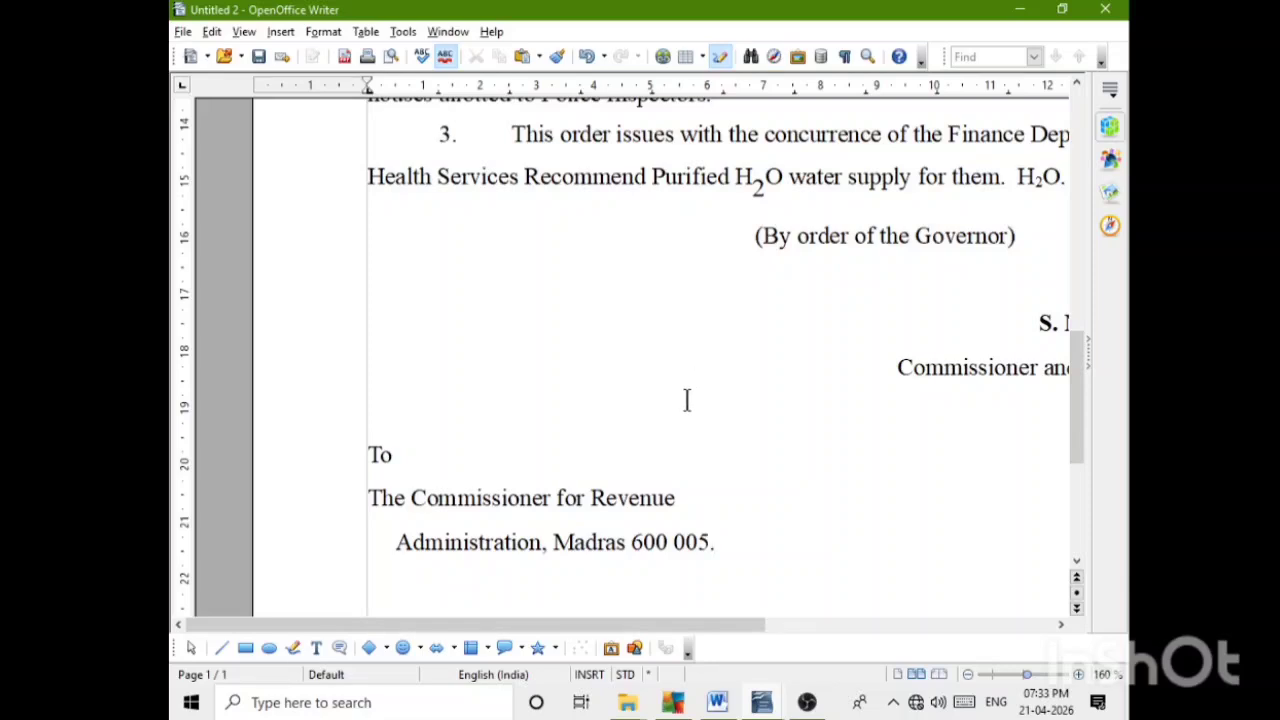
# Set the two address lines below "To" to single line spacing.
pyautogui.scroll(-3, 686, 400)
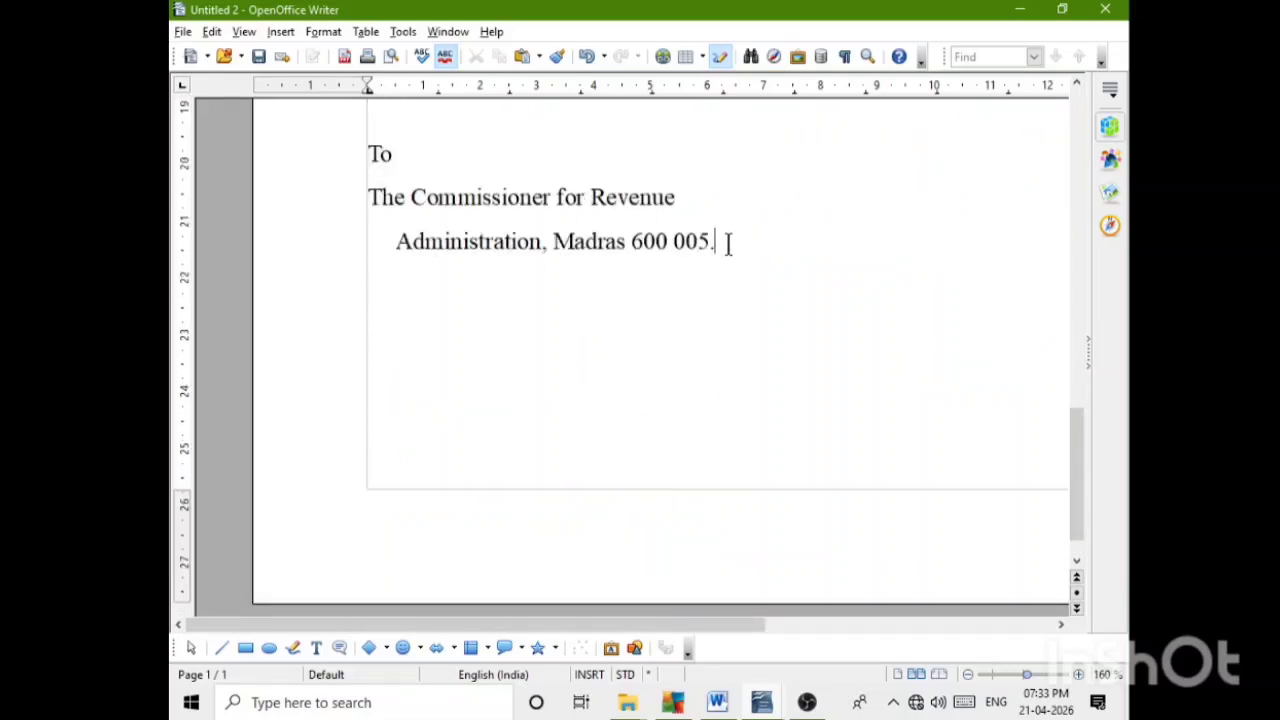
pyautogui.moveTo(728, 243); pyautogui.dragTo(347, 179)
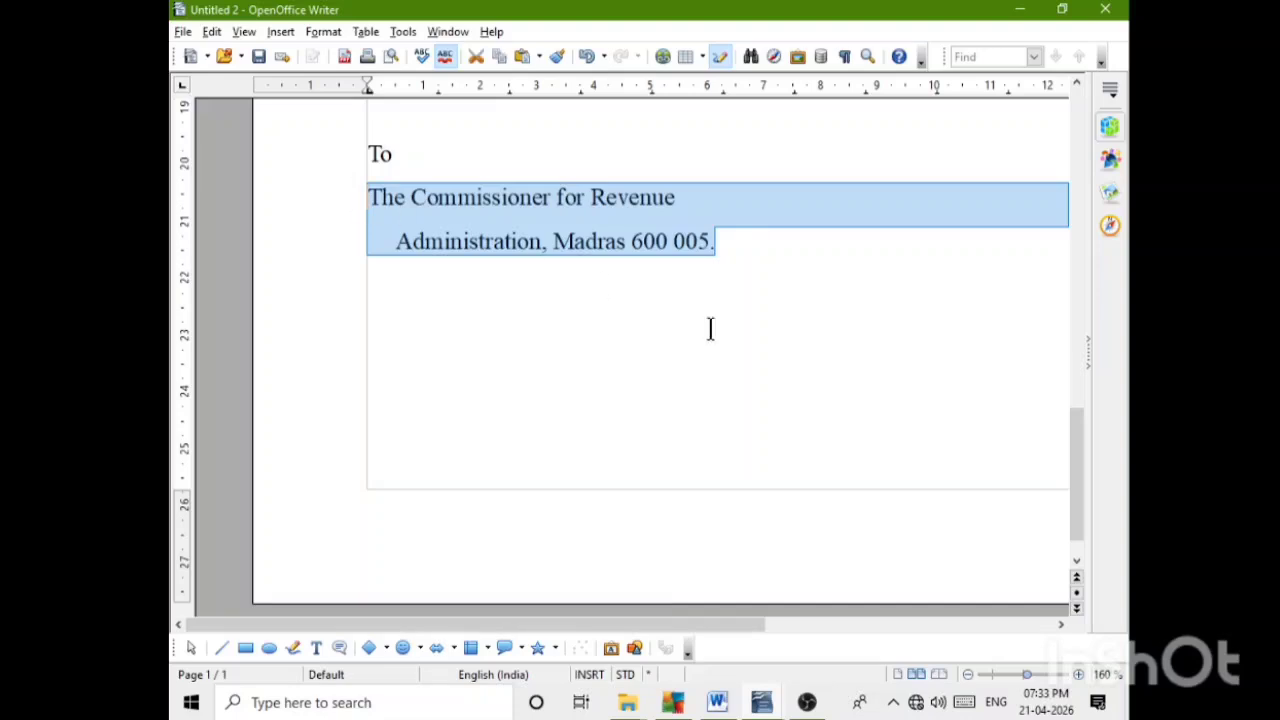
pyautogui.rightClick(746, 205)
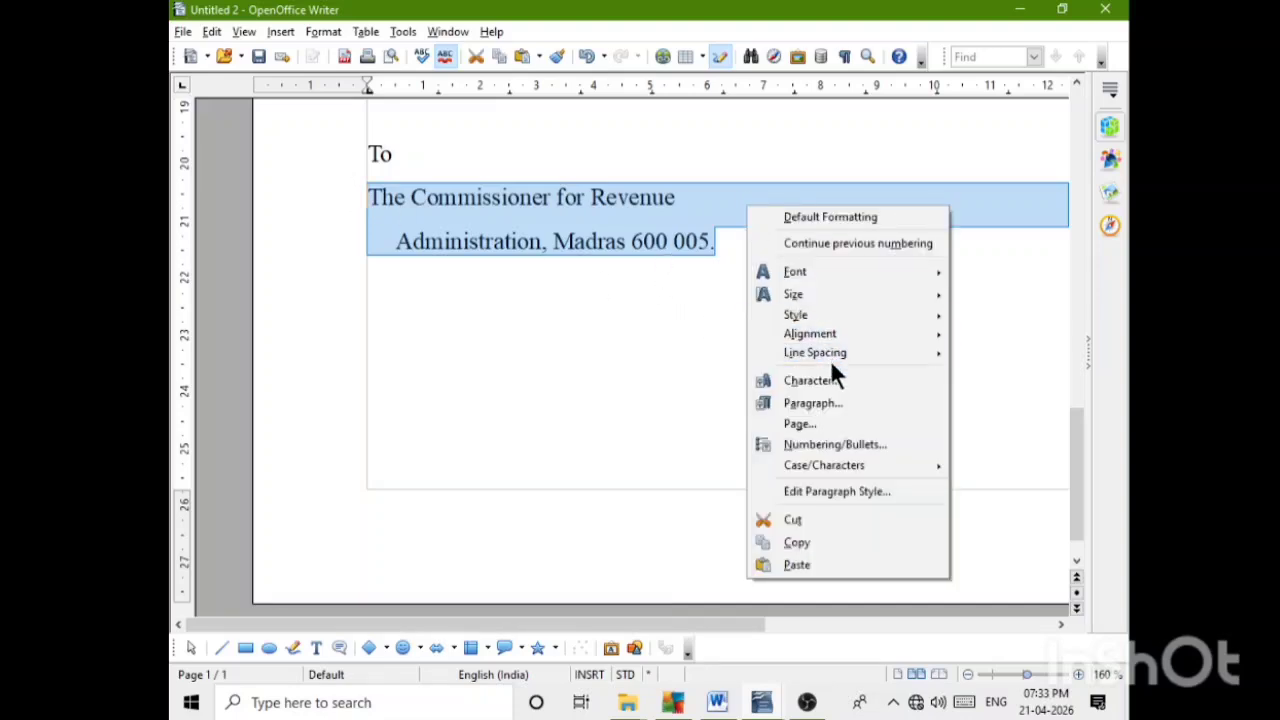
pyautogui.moveTo(829, 353)
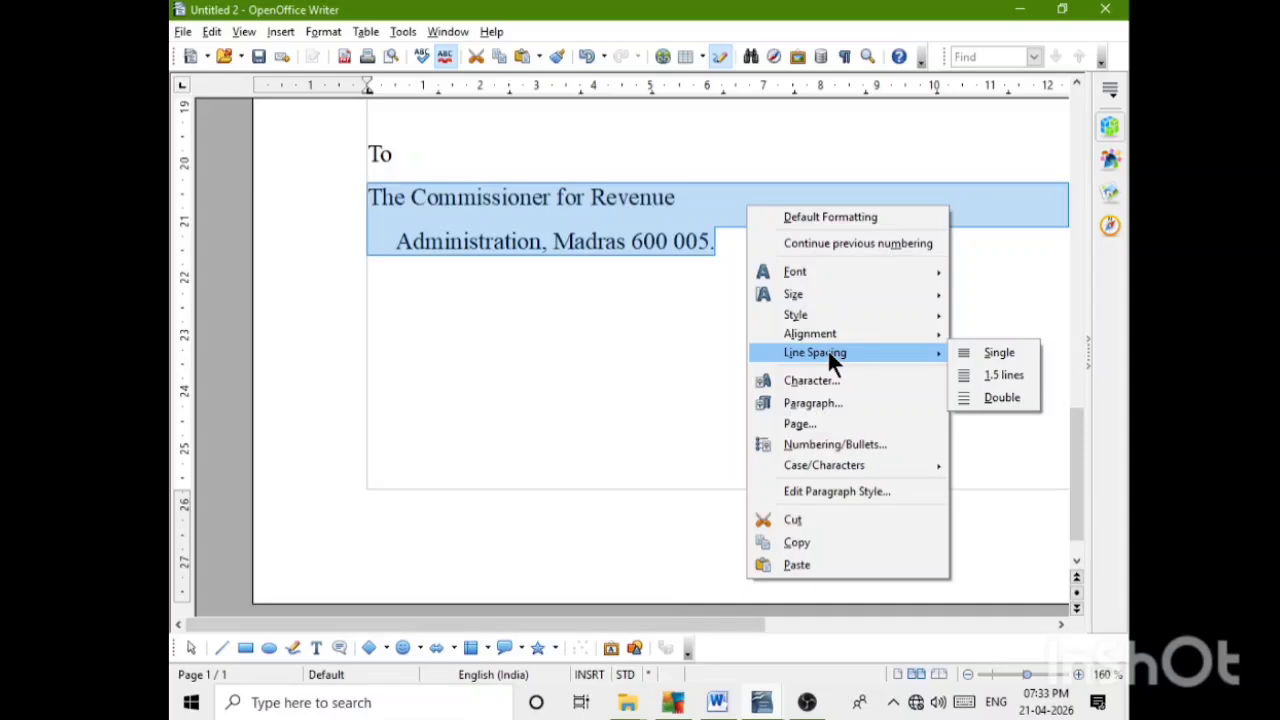
pyautogui.click(992, 351)
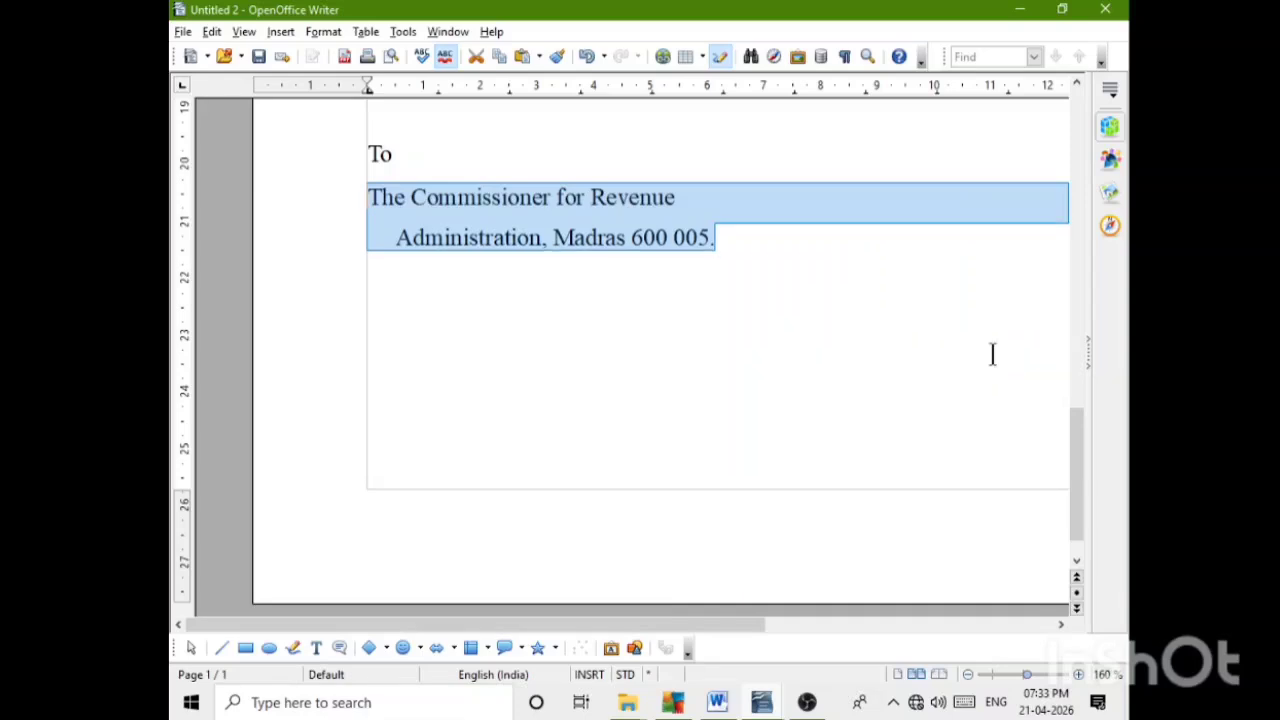
pyautogui.rightClick(688, 212)
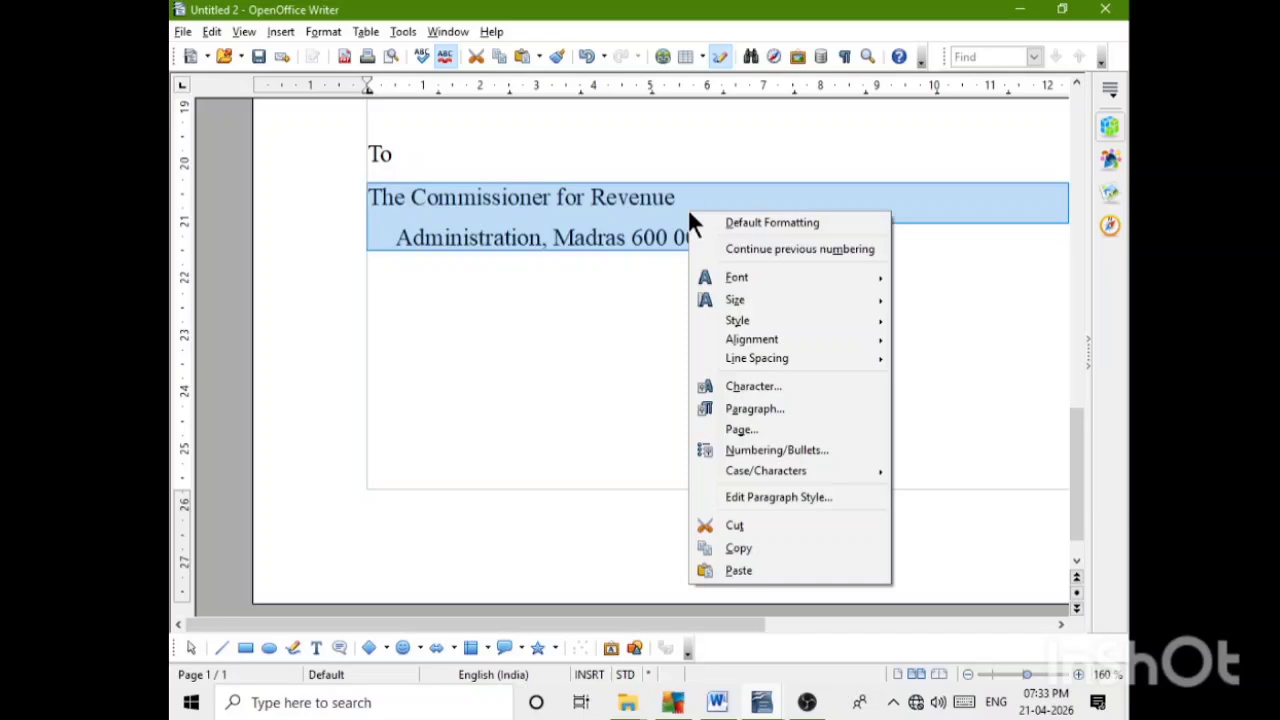
pyautogui.moveTo(764, 360)
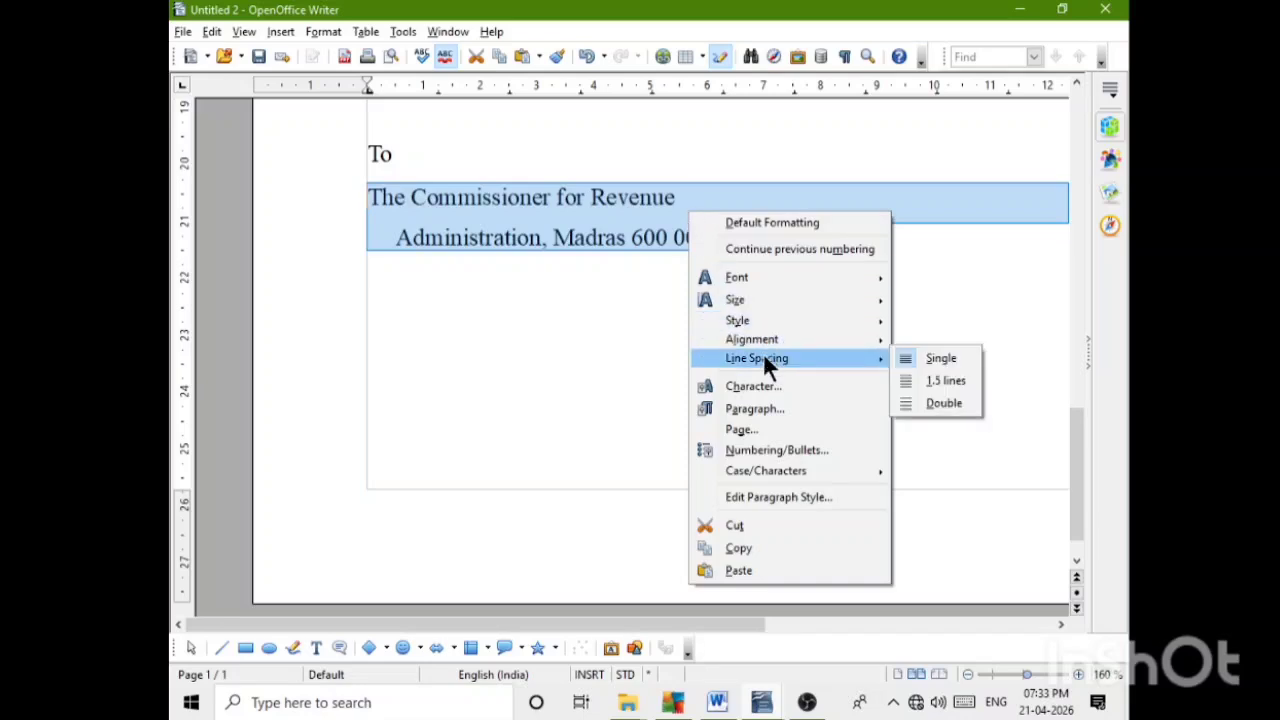
pyautogui.click(526, 387)
pyautogui.click(727, 237)
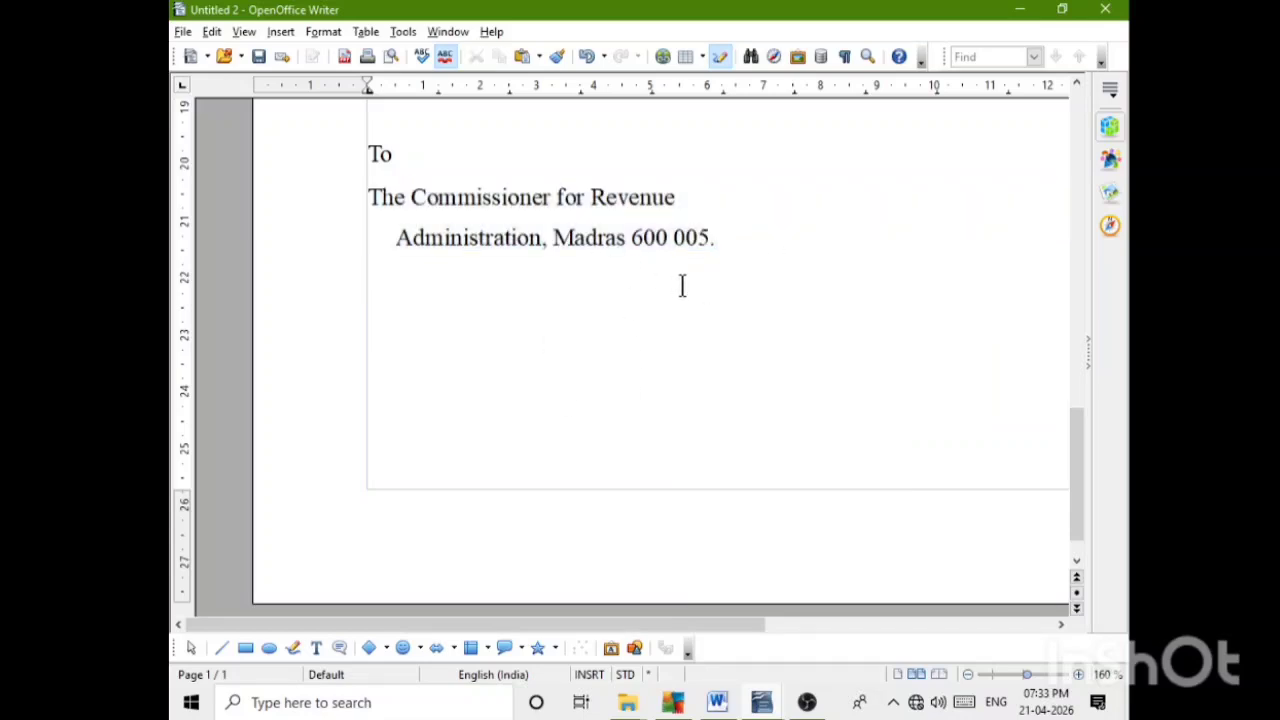
# Apply single line spacing to the whole addressee block, including the "To" line.
pyautogui.moveTo(717, 243); pyautogui.dragTo(298, 211)
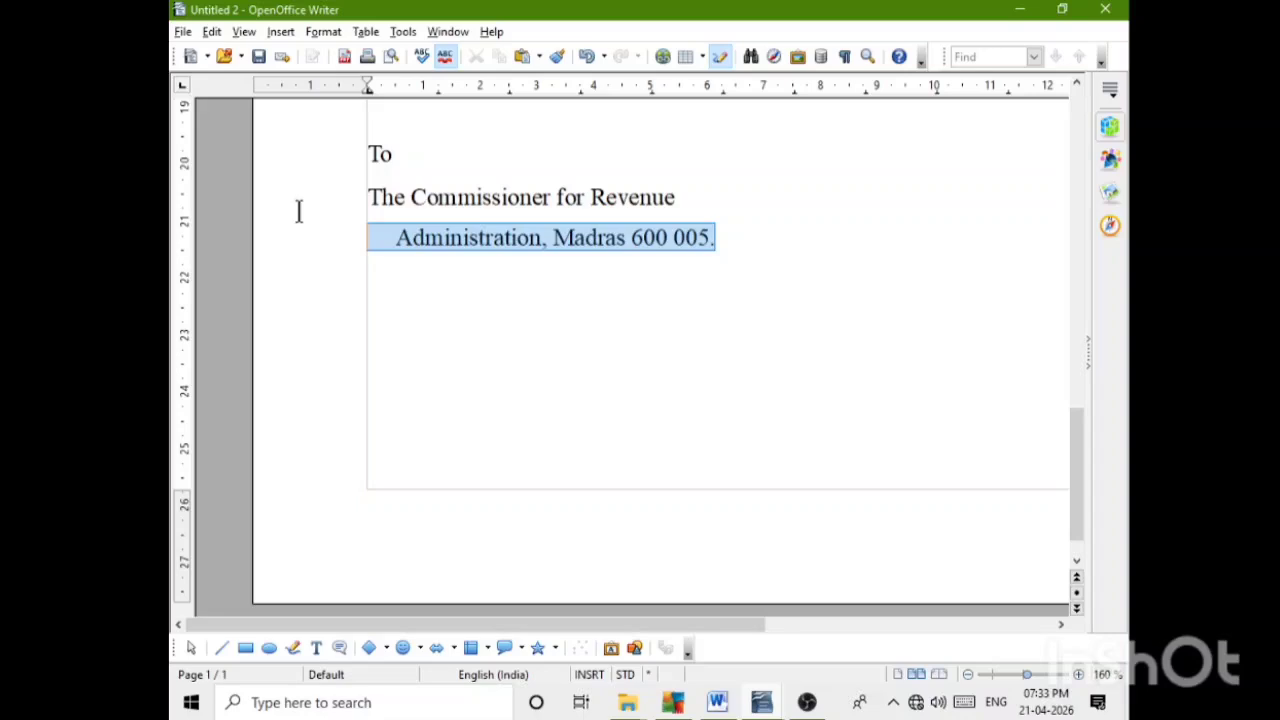
pyautogui.click(624, 326)
pyautogui.moveTo(738, 251); pyautogui.dragTo(357, 149)
pyautogui.rightClick(658, 212)
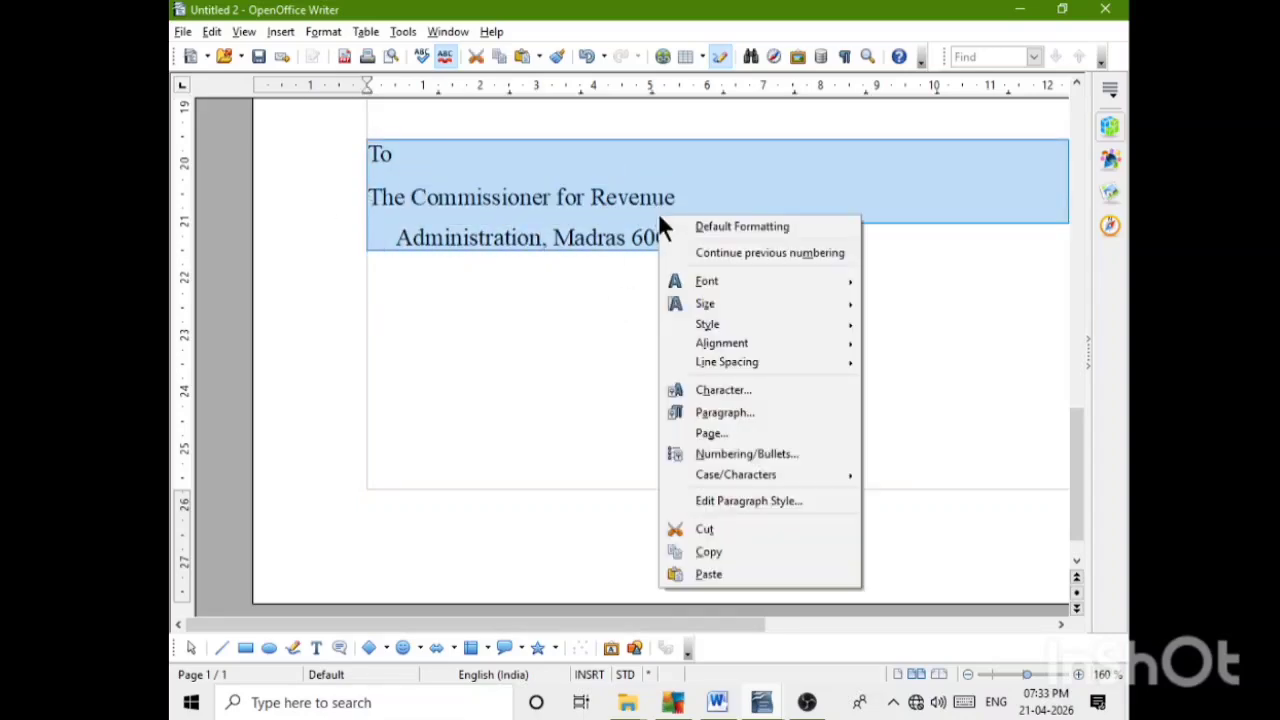
pyautogui.moveTo(733, 360)
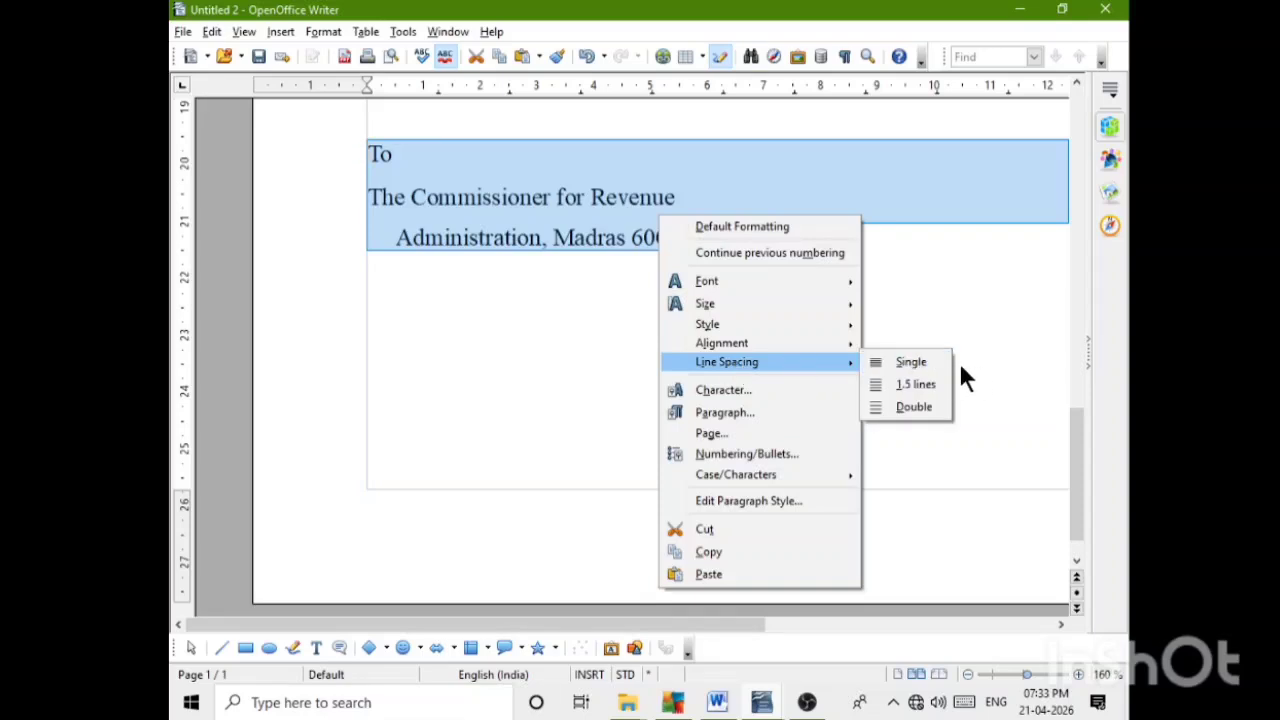
pyautogui.click(908, 361)
pyautogui.click(764, 396)
# Add the line "Forwarded/By order", centred, one blank line below the address.
pyautogui.click(729, 247)
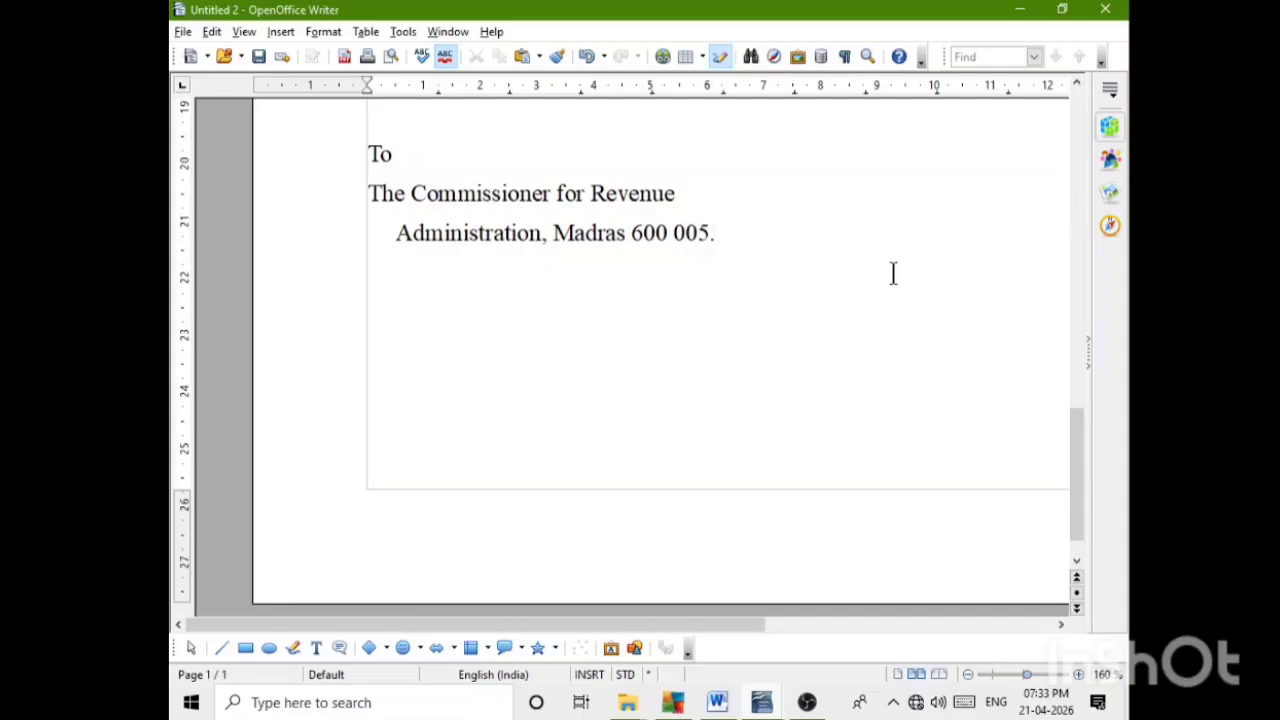
pyautogui.press('Return')
pyautogui.write('Forwar')
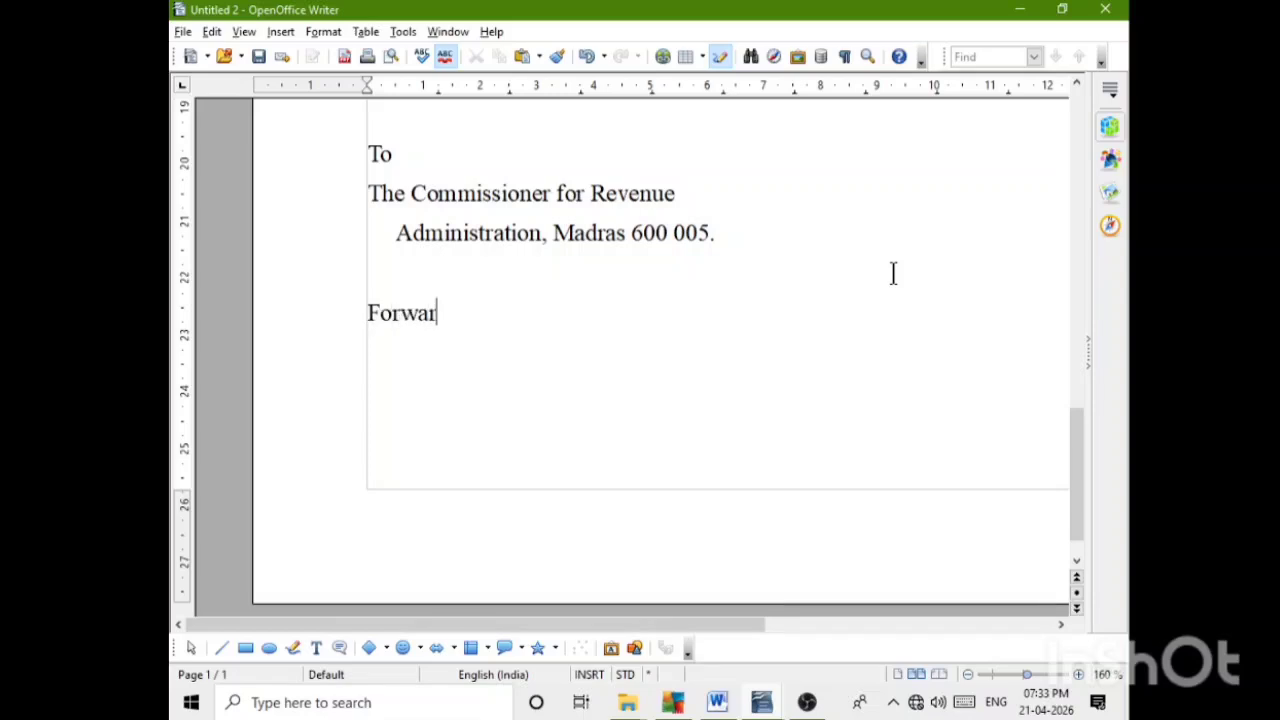
pyautogui.write('ded/By ')
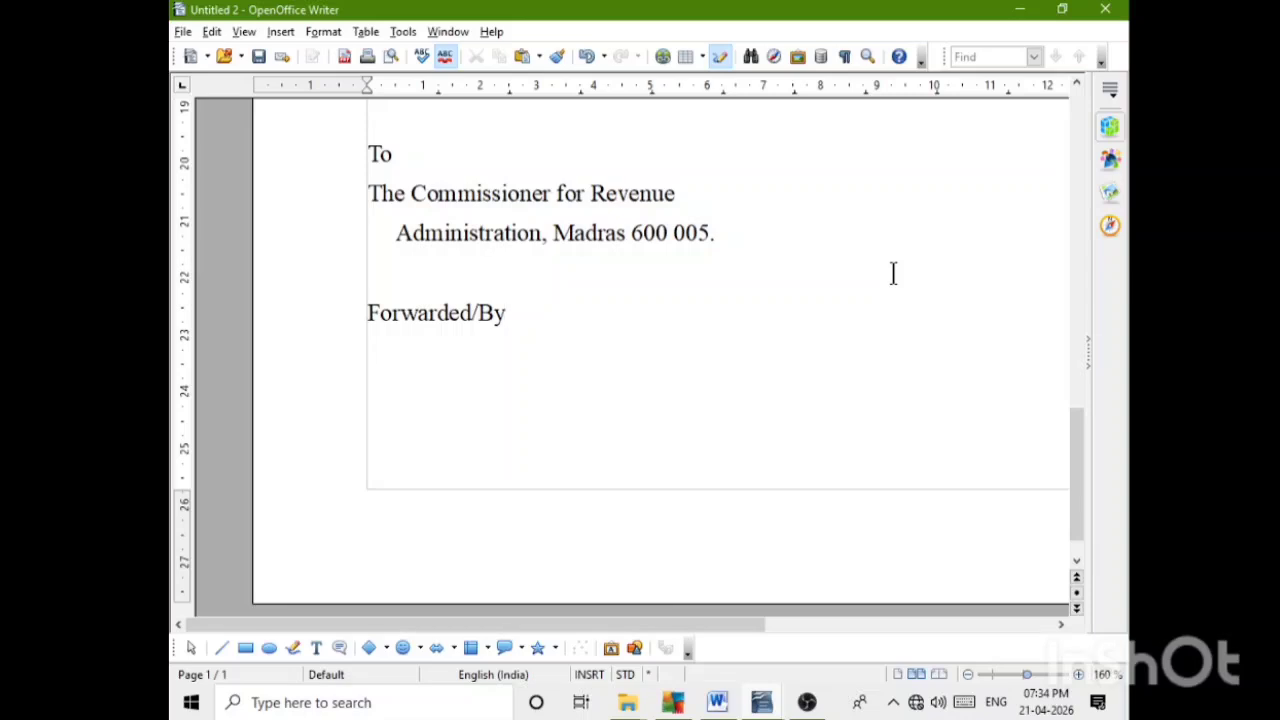
pyautogui.write('order')
pyautogui.moveTo(572, 314); pyautogui.dragTo(337, 309)
pyautogui.hotkey('ctrl', 'r')
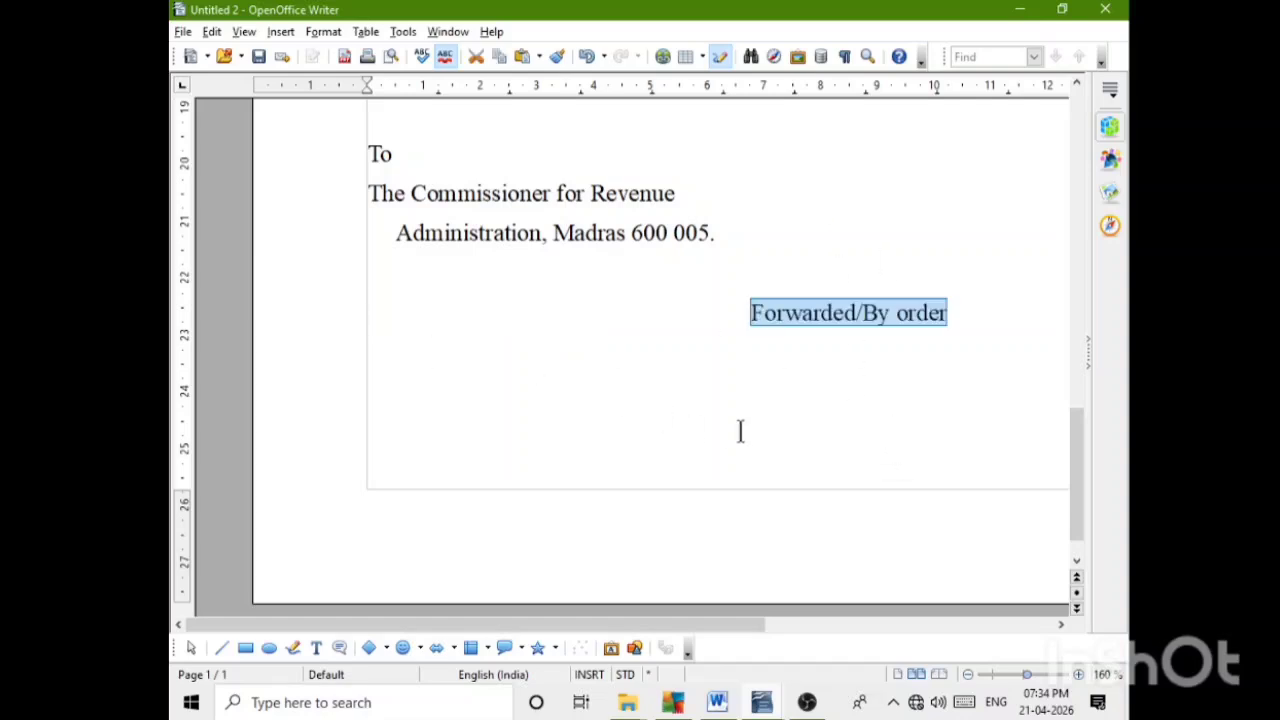
# Add a left-aligned line reading "Section Officer." directly below "Forwarded/By order".
pyautogui.click(952, 314)
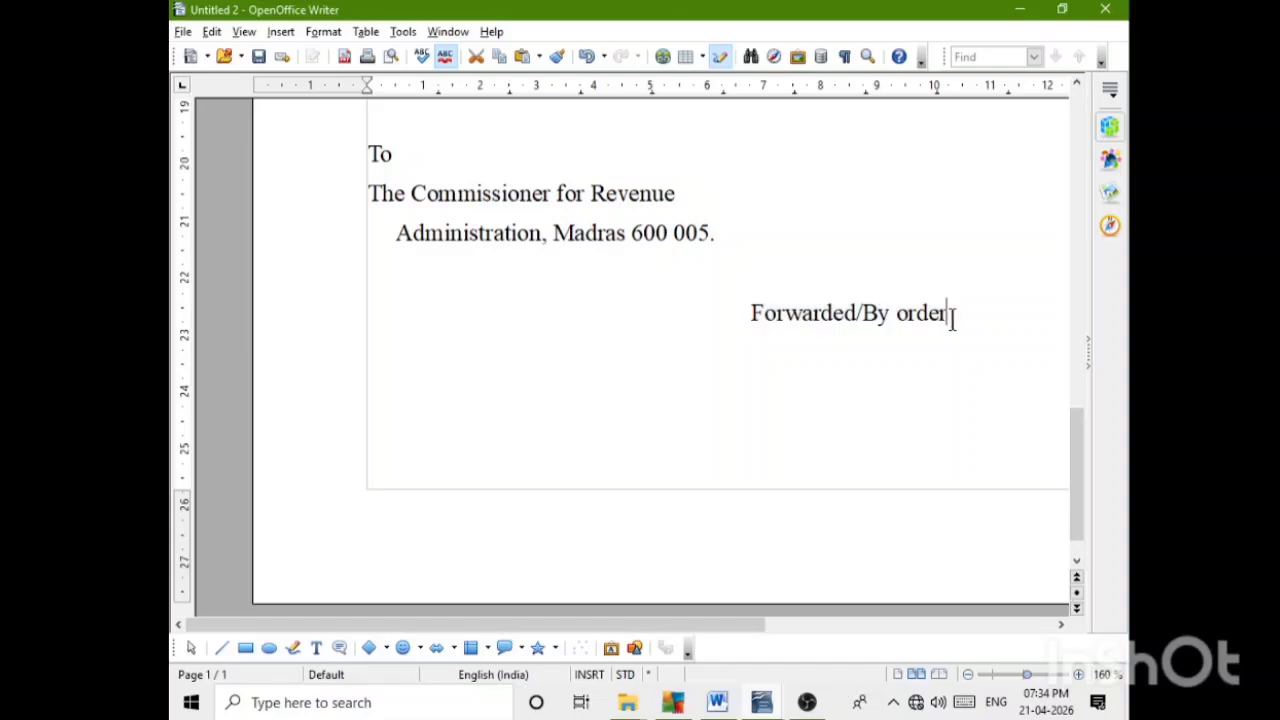
pyautogui.press('Return')
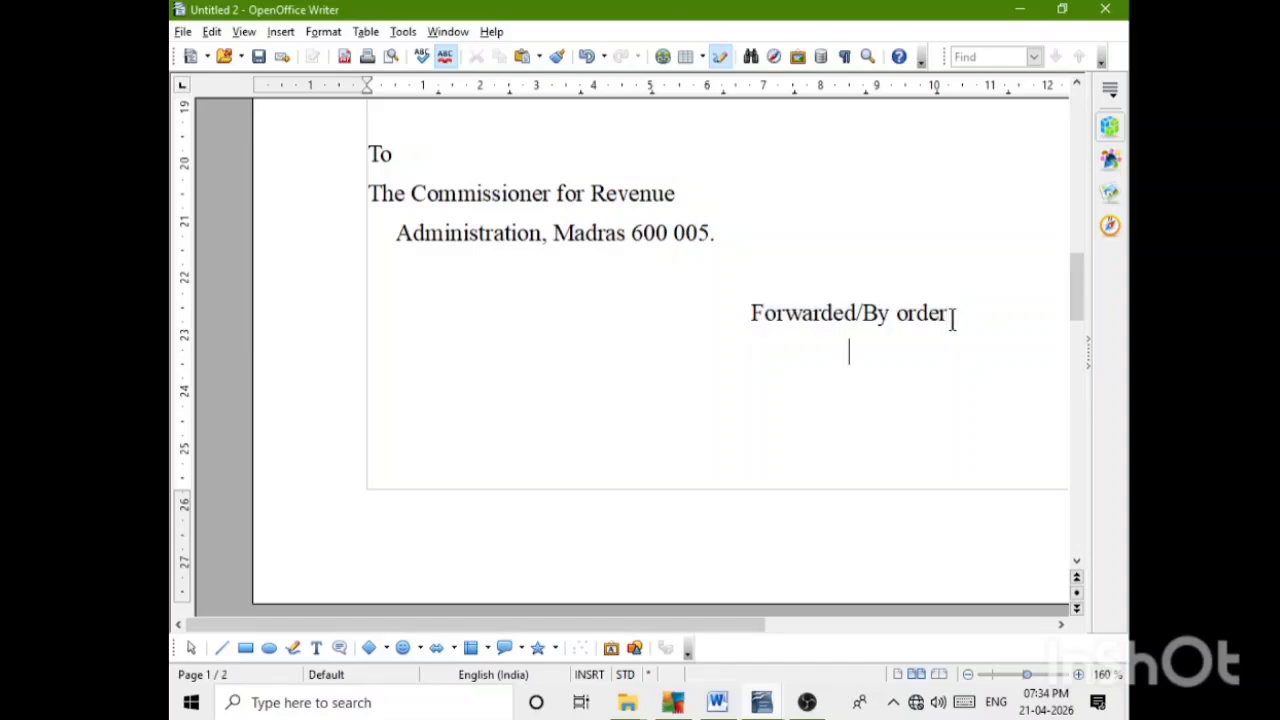
pyautogui.press('BackSpace')
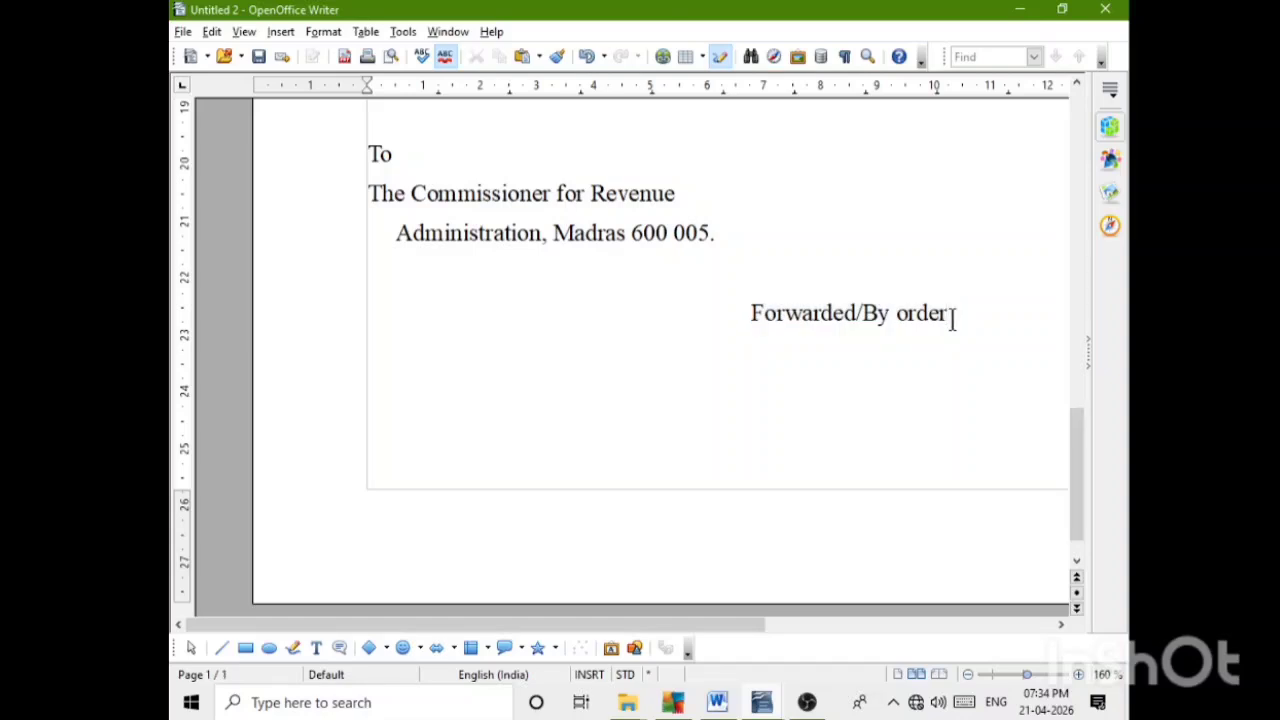
pyautogui.press('Return')
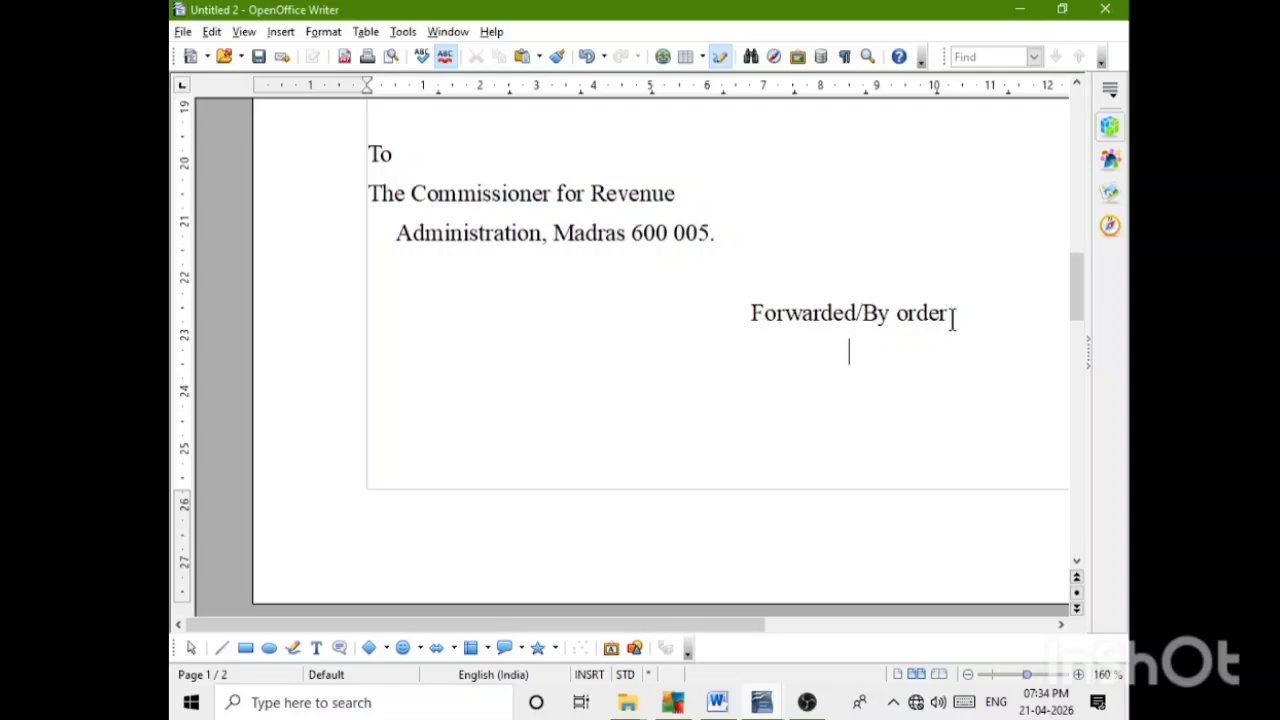
pyautogui.press('ctrl')
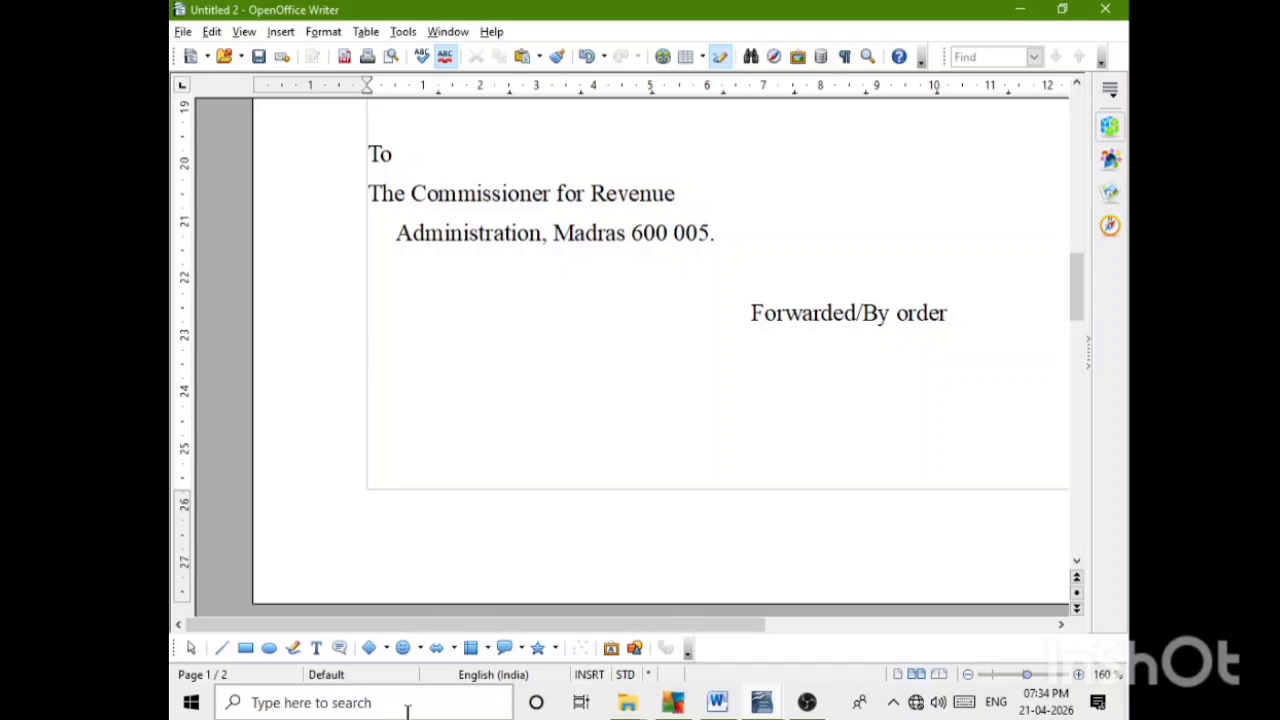
pyautogui.write('Section')
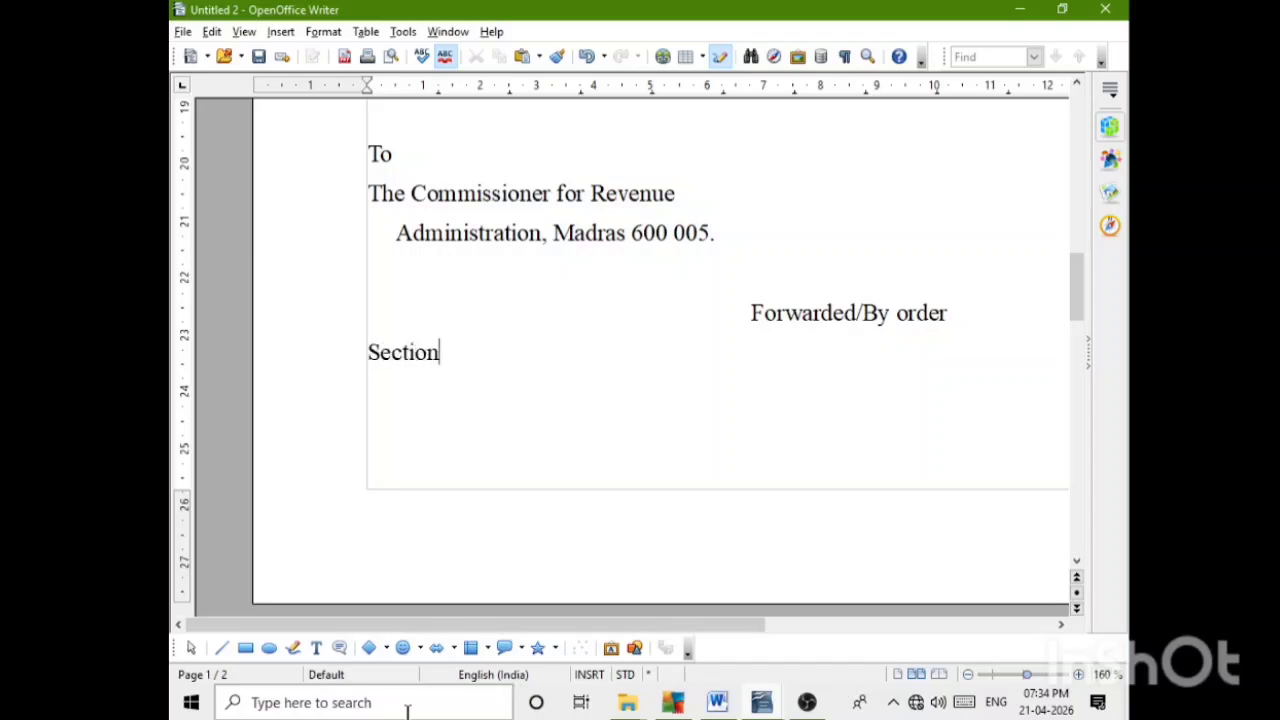
pyautogui.write(' o')
pyautogui.press('BackSpace')
pyautogui.write('Officer.')
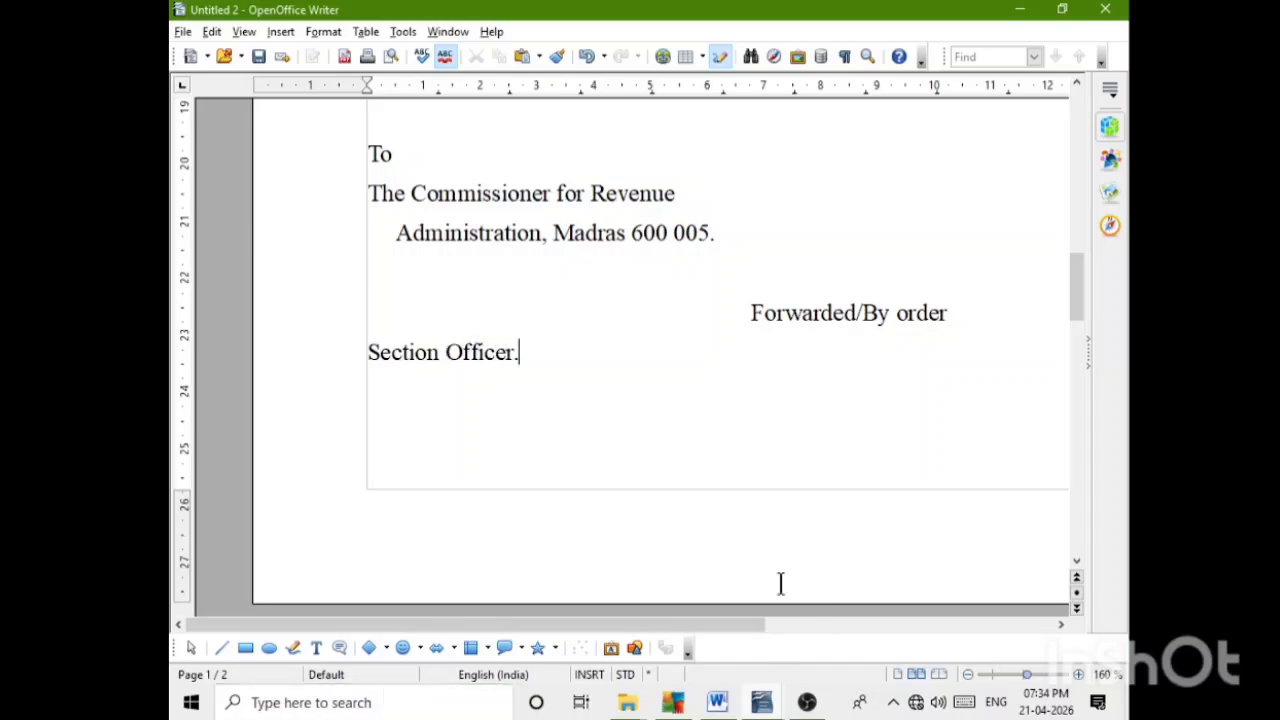
# Insert two blank lines between "Forwarded/By order" and "Section Officer." as signature space.
pyautogui.click(958, 316)
pyautogui.press('Return')
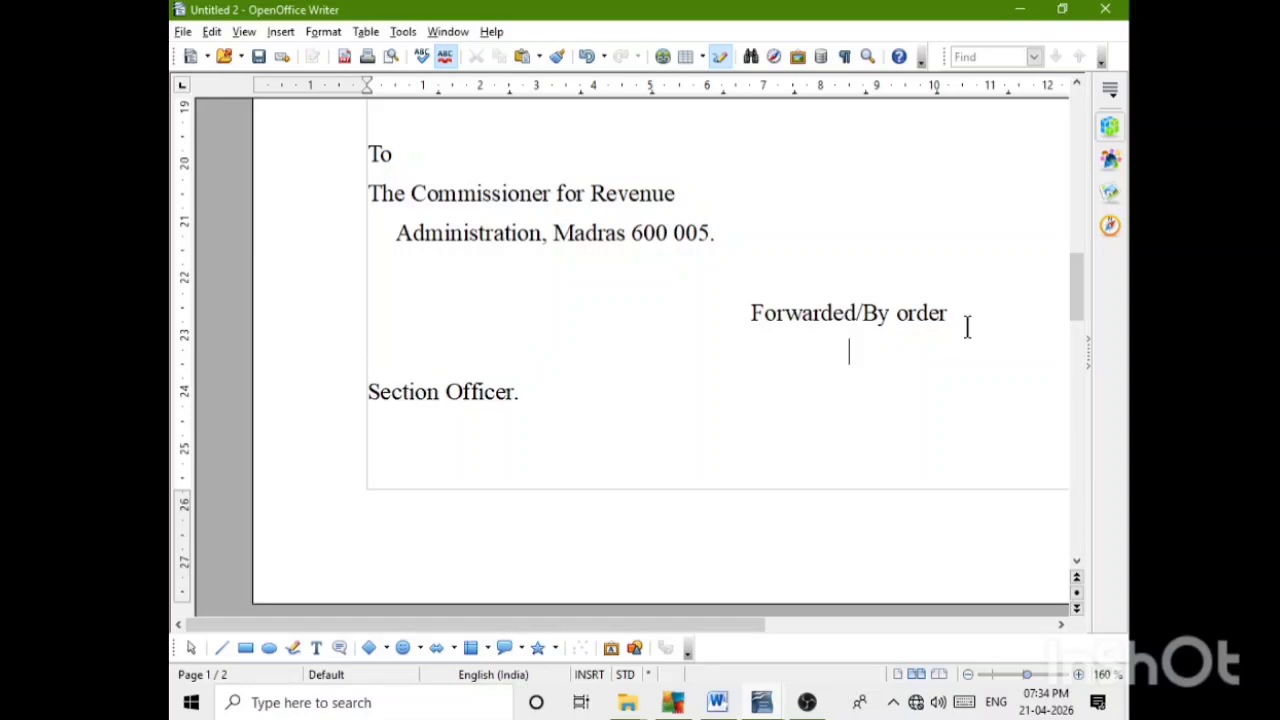
pyautogui.press('Return')
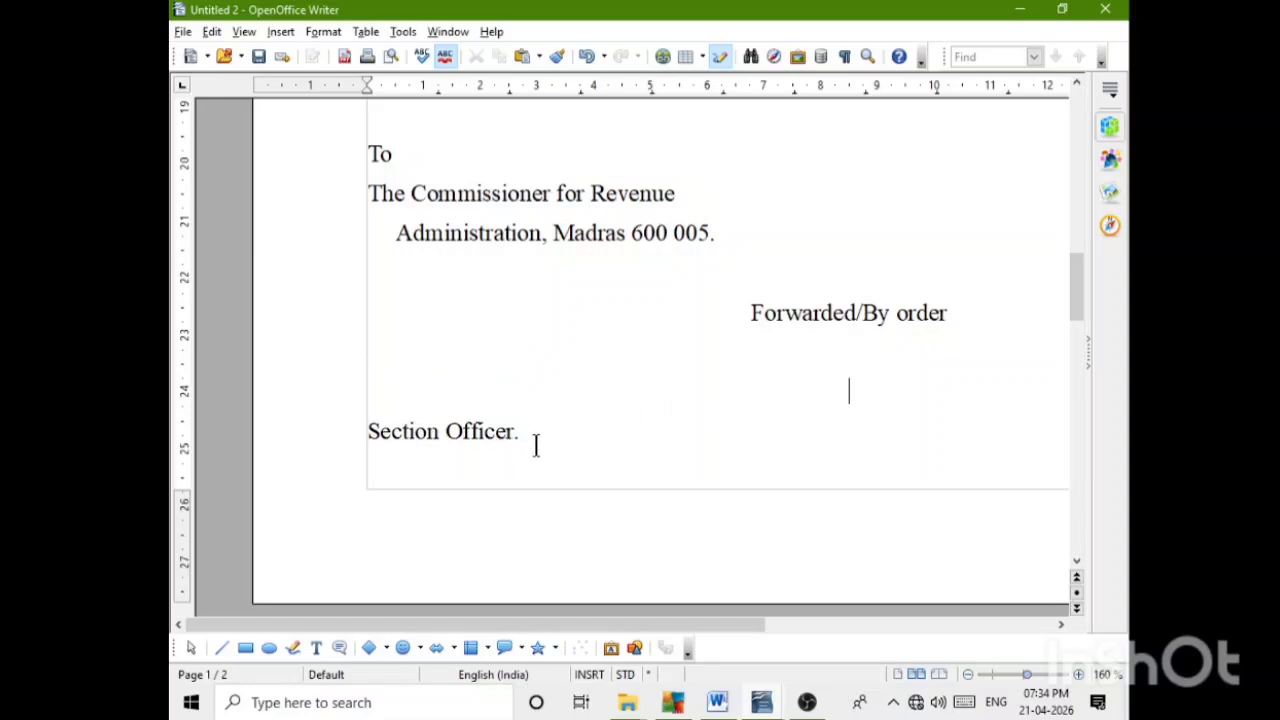
# Right-align the "Section Officer." line.
pyautogui.moveTo(555, 435); pyautogui.dragTo(351, 423)
pyautogui.scroll(-3, 671, 423)
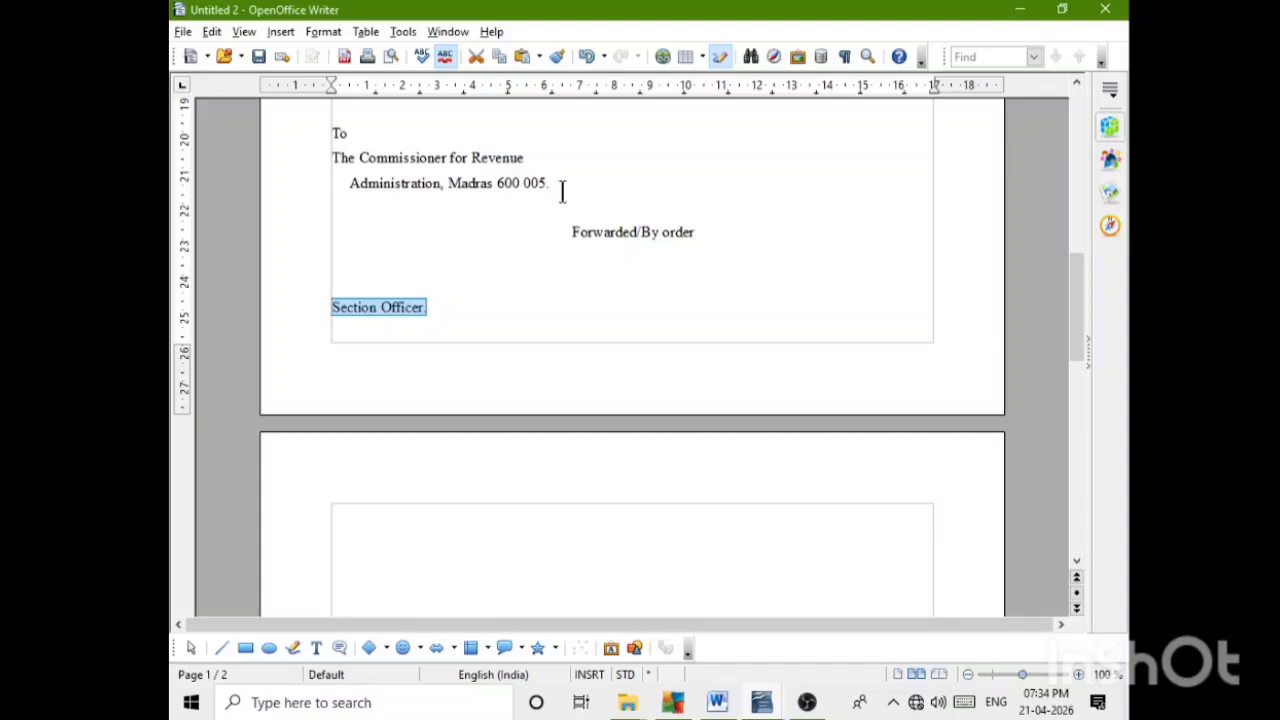
pyautogui.rightClick(415, 308)
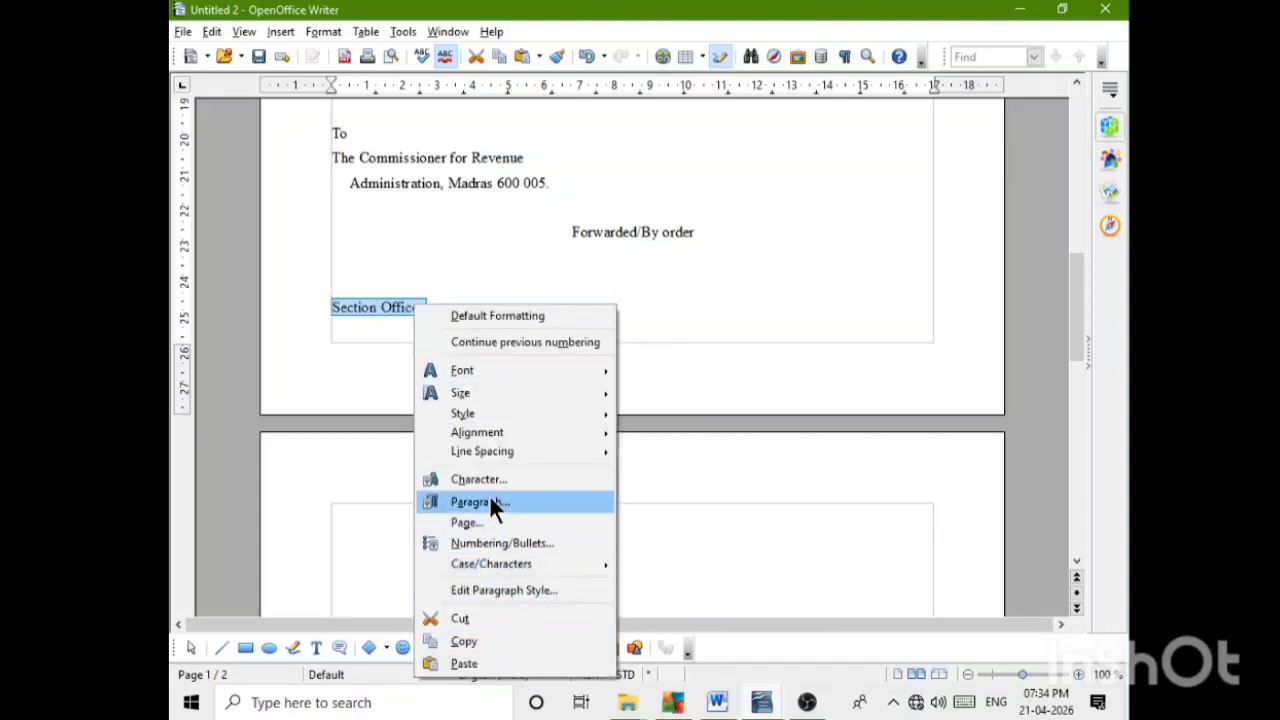
pyautogui.moveTo(489, 431)
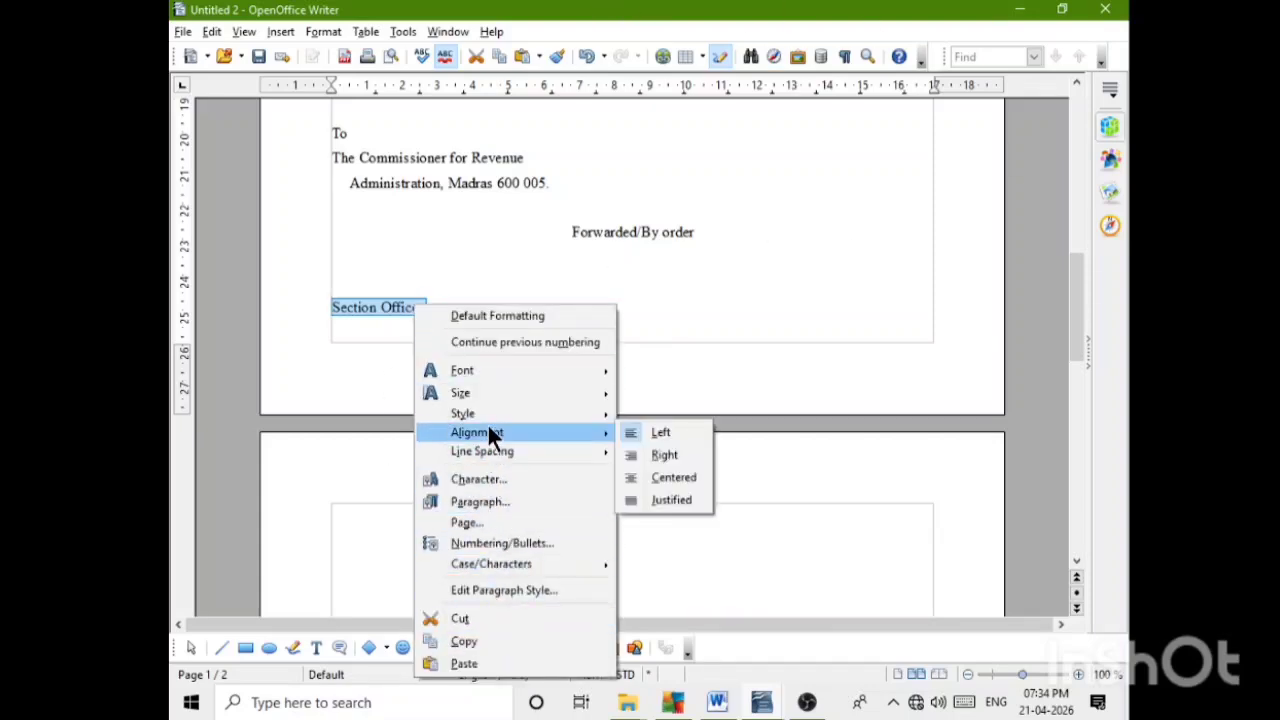
pyautogui.click(673, 455)
pyautogui.click(853, 485)
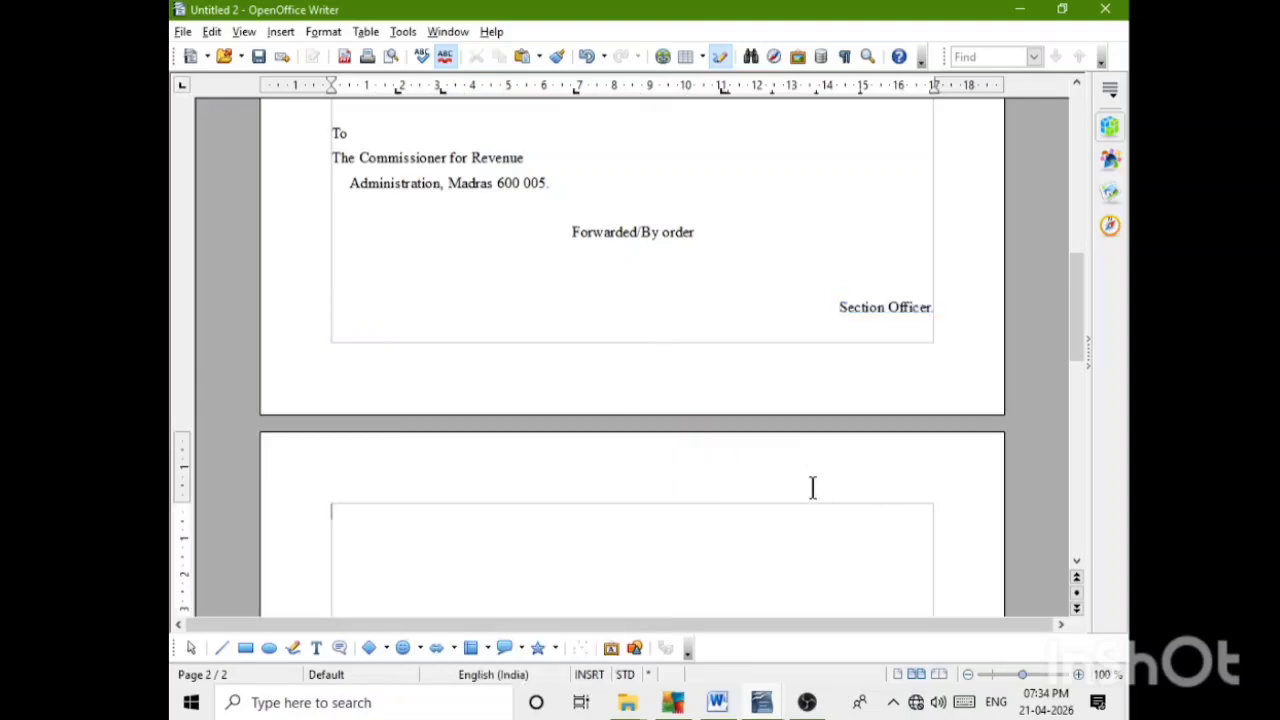
pyautogui.scroll(3, 812, 487)
pyautogui.scroll(-4, 812, 487)
pyautogui.scroll(1, 812, 487)
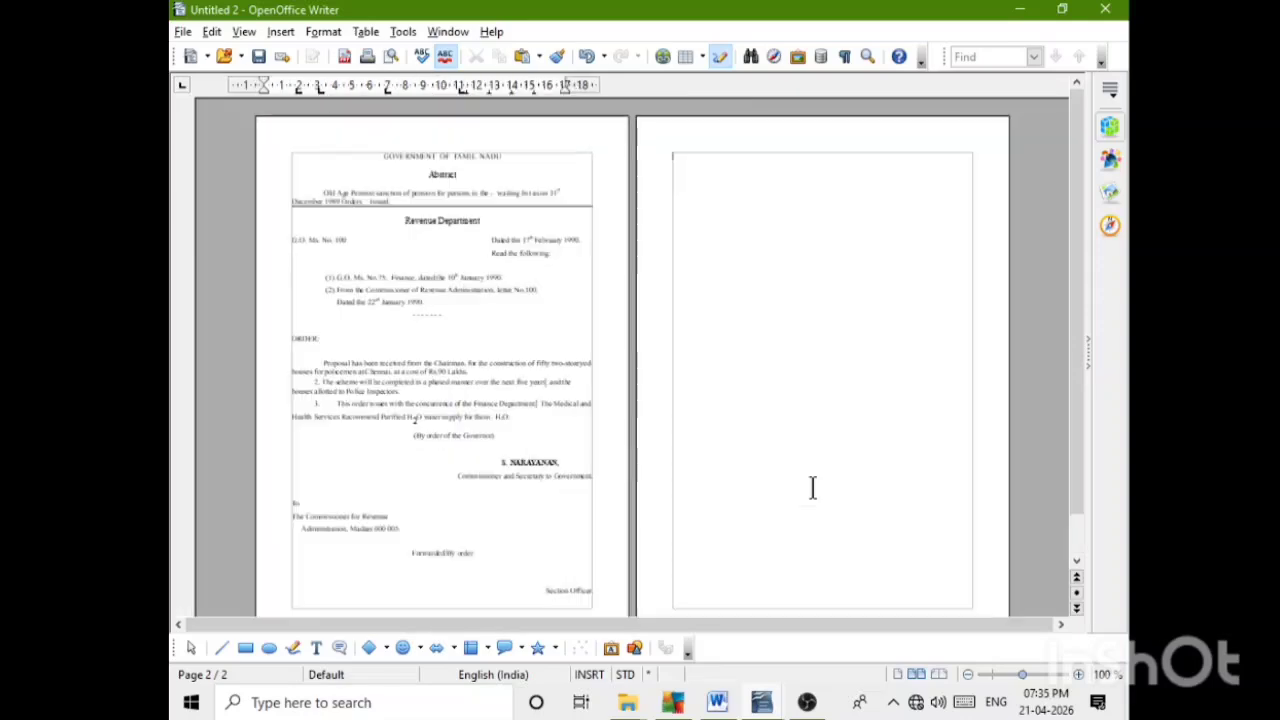
# Check the overall page layout of the order, including the blank second page, and its text down to the numbered paragraphs.
pyautogui.scroll(2, 812, 487)
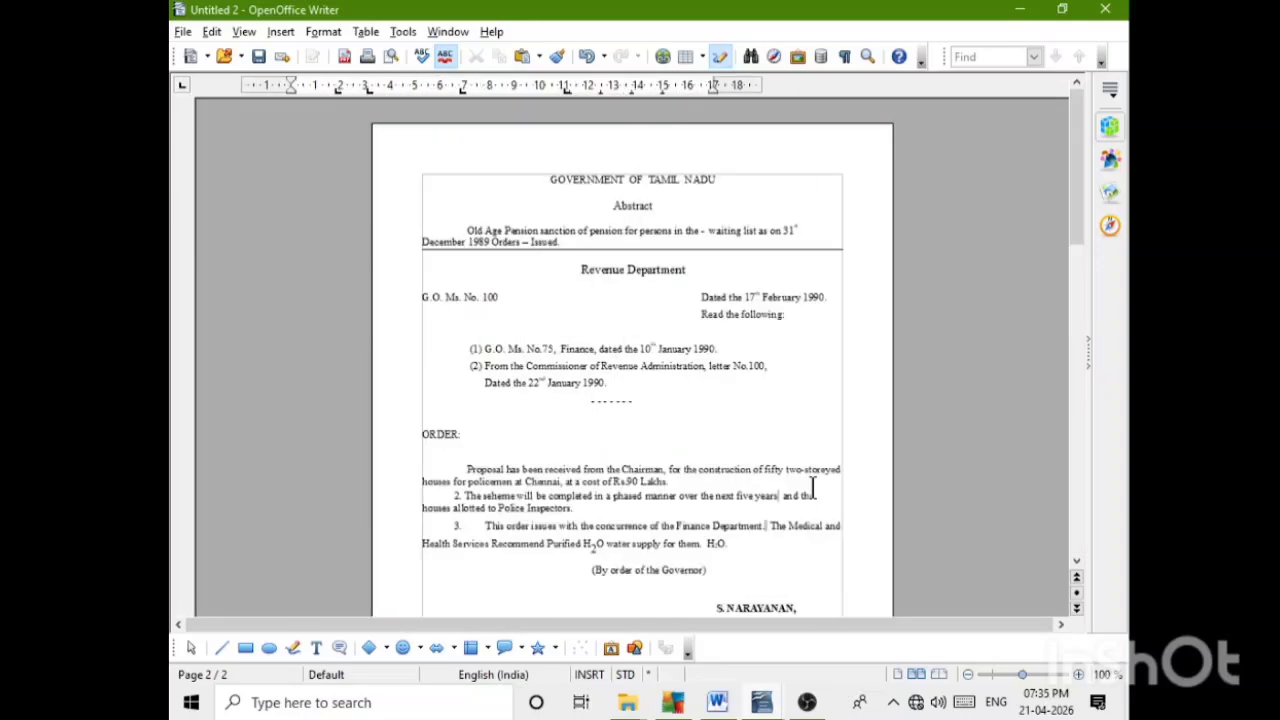
pyautogui.scroll(-2, 827, 492)
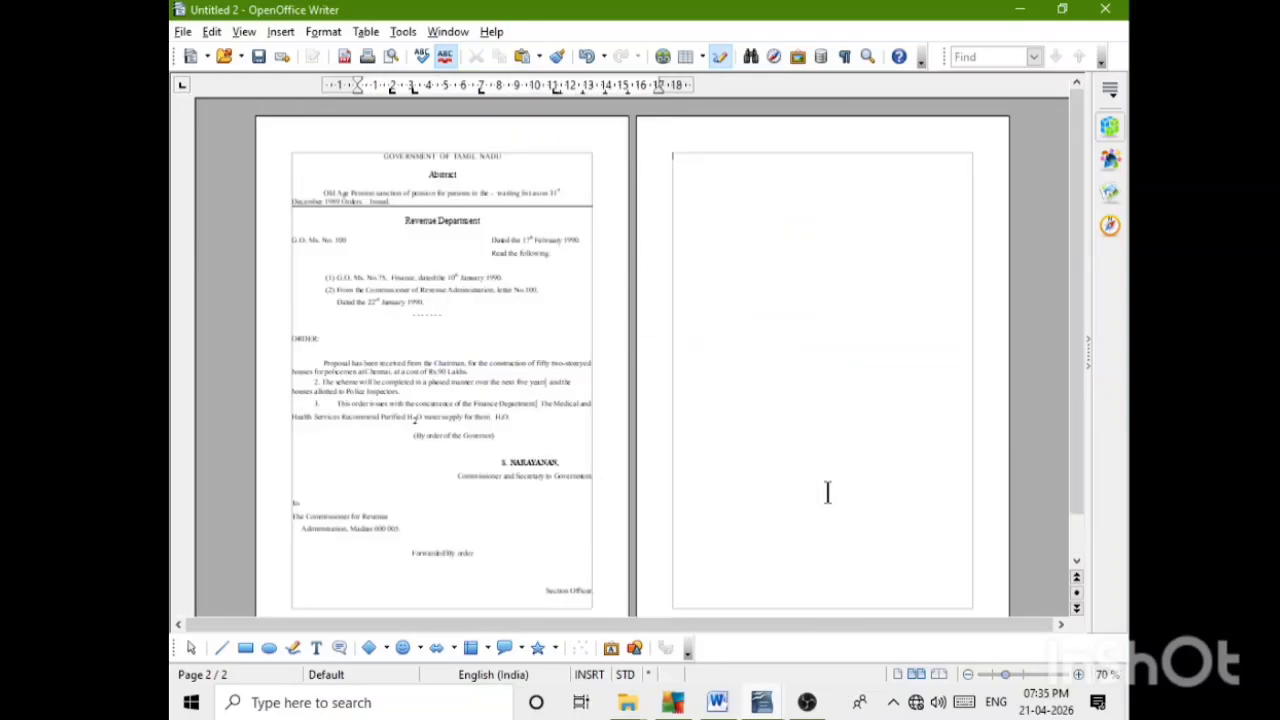
pyautogui.click(827, 492)
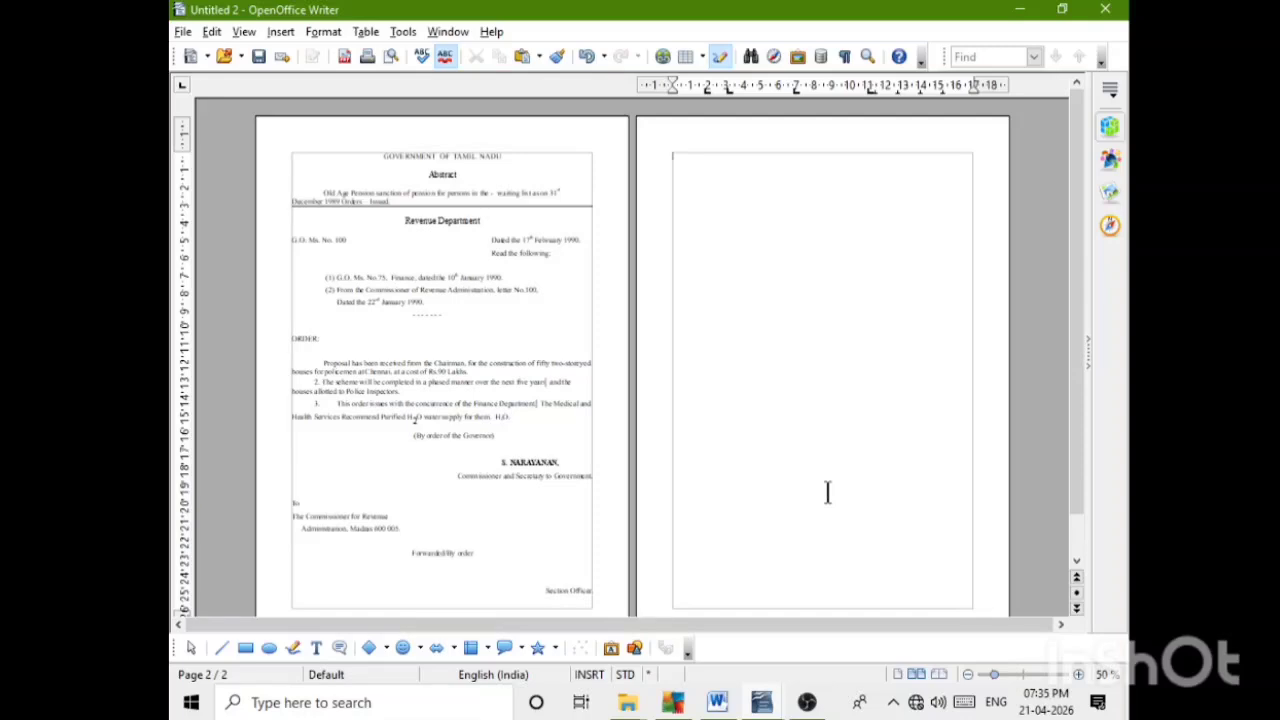
pyautogui.scroll(-1, 729, 583)
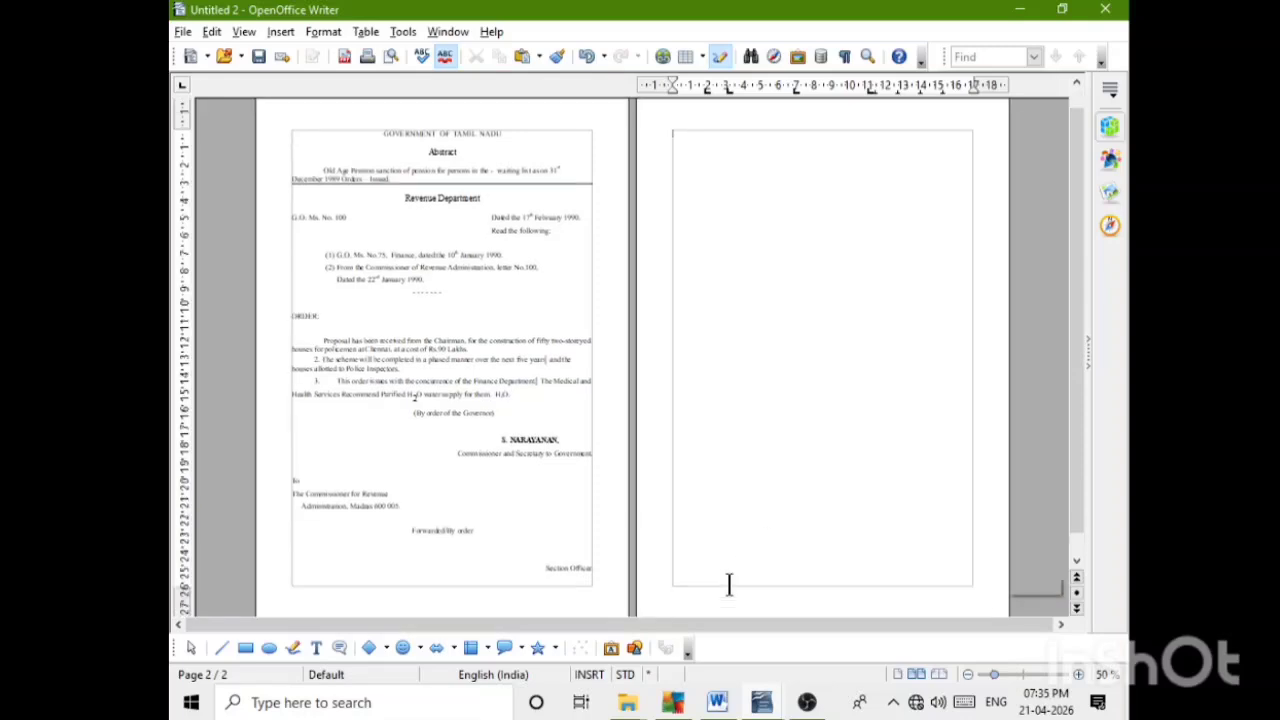
pyautogui.click(597, 576)
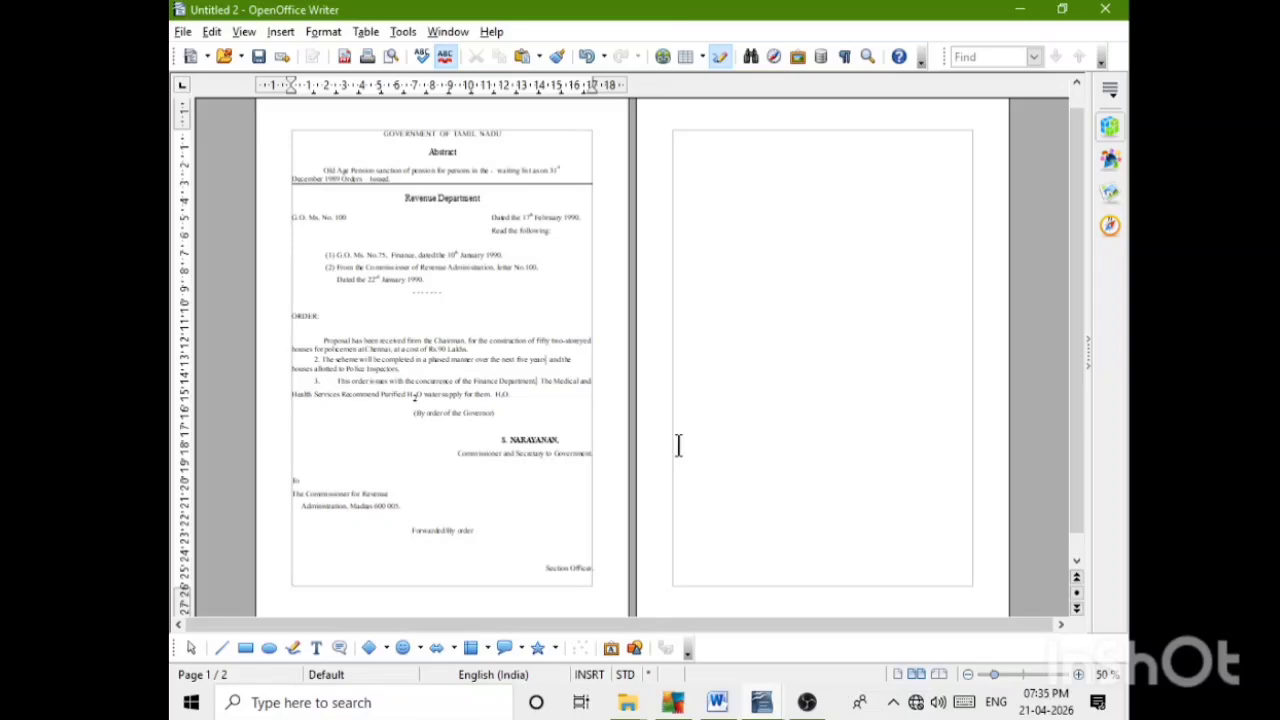
pyautogui.scroll(3, 678, 444)
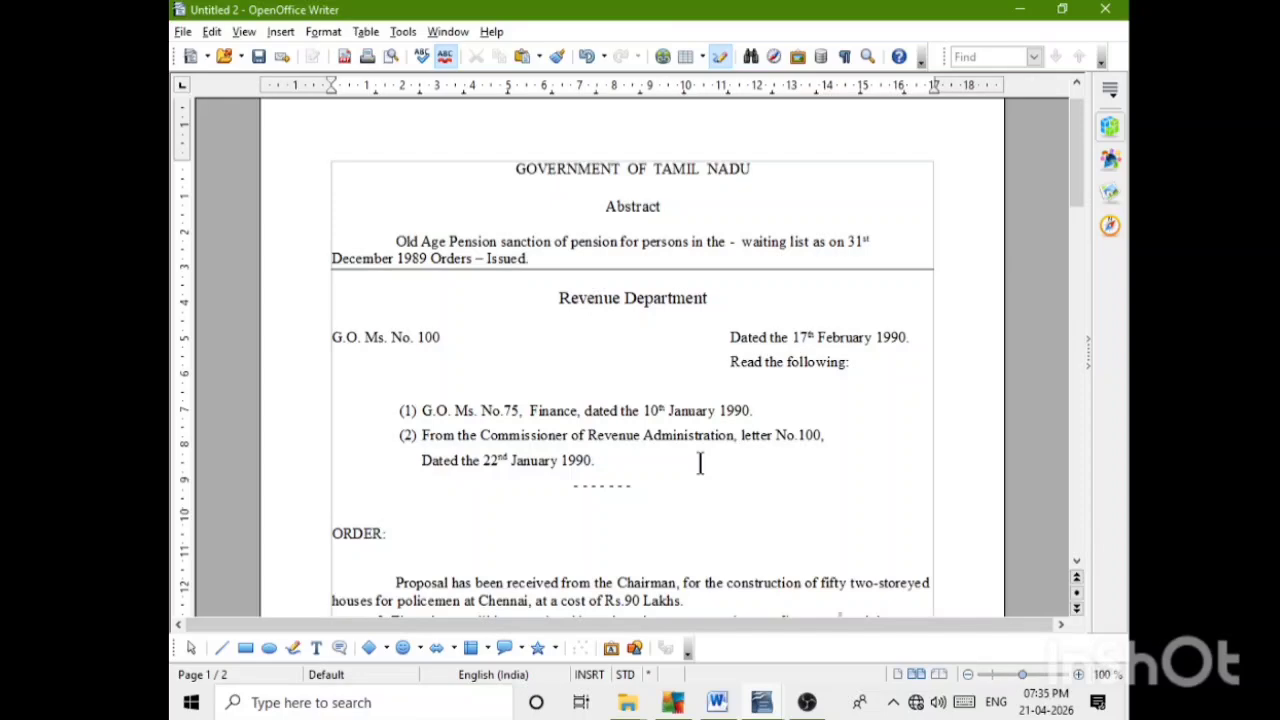
pyautogui.scroll(-5, 700, 463)
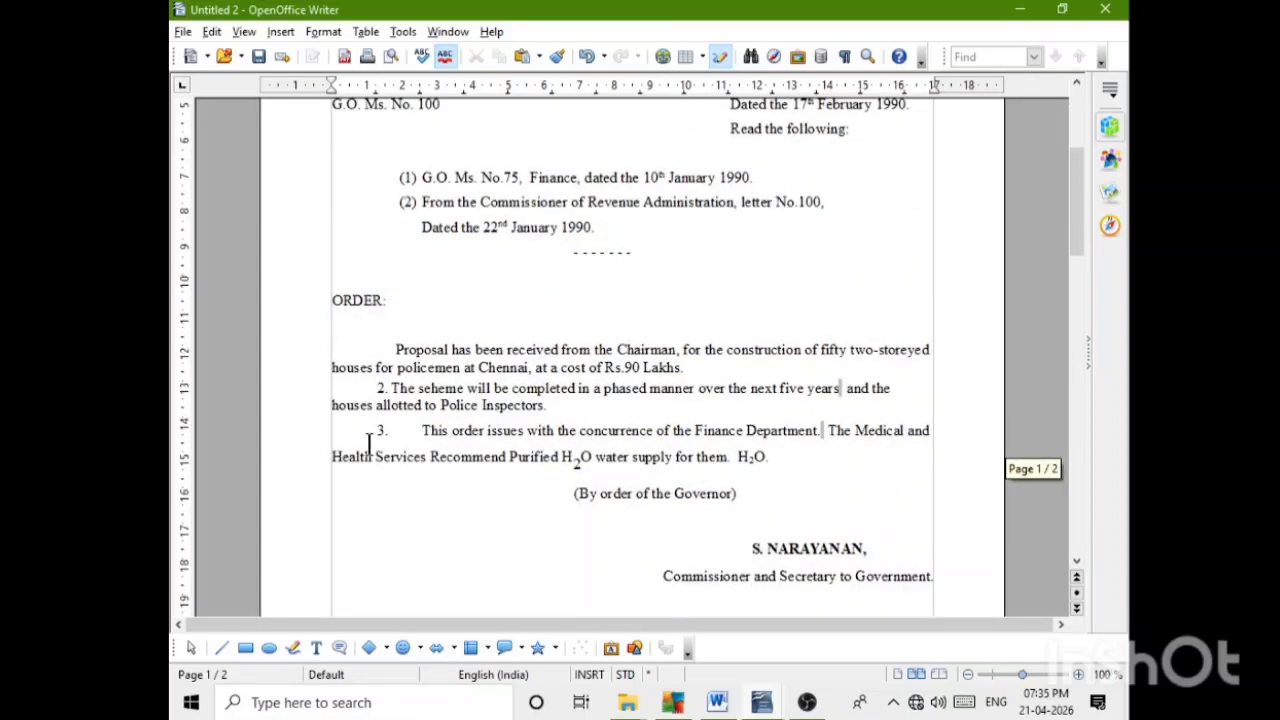
pyautogui.click(414, 430)
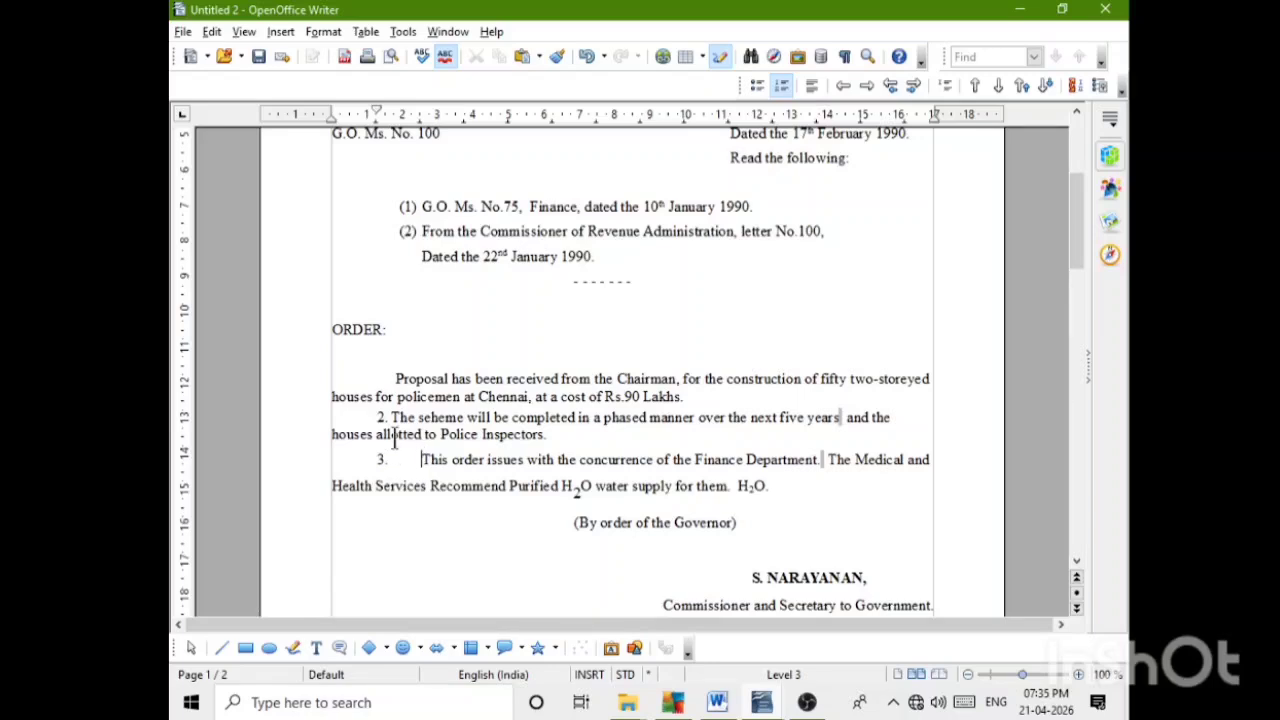
pyautogui.press('BackSpace')
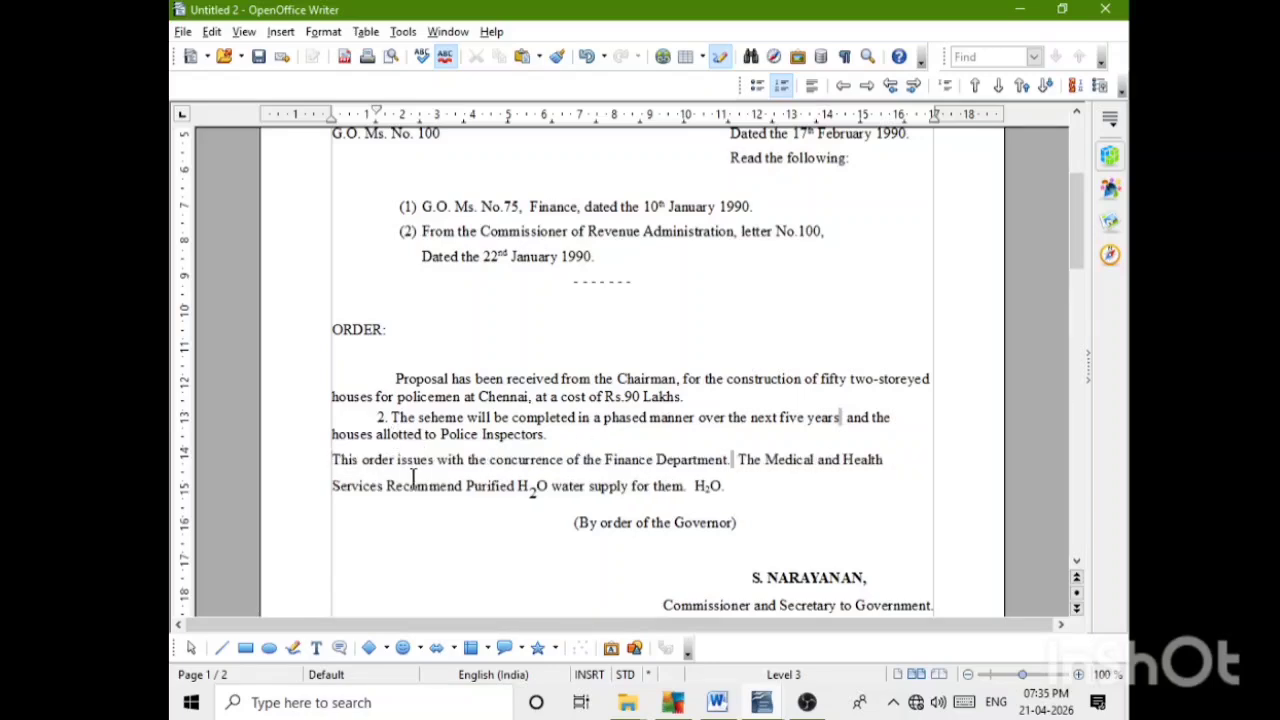
pyautogui.hotkey('ctrl', 'z')
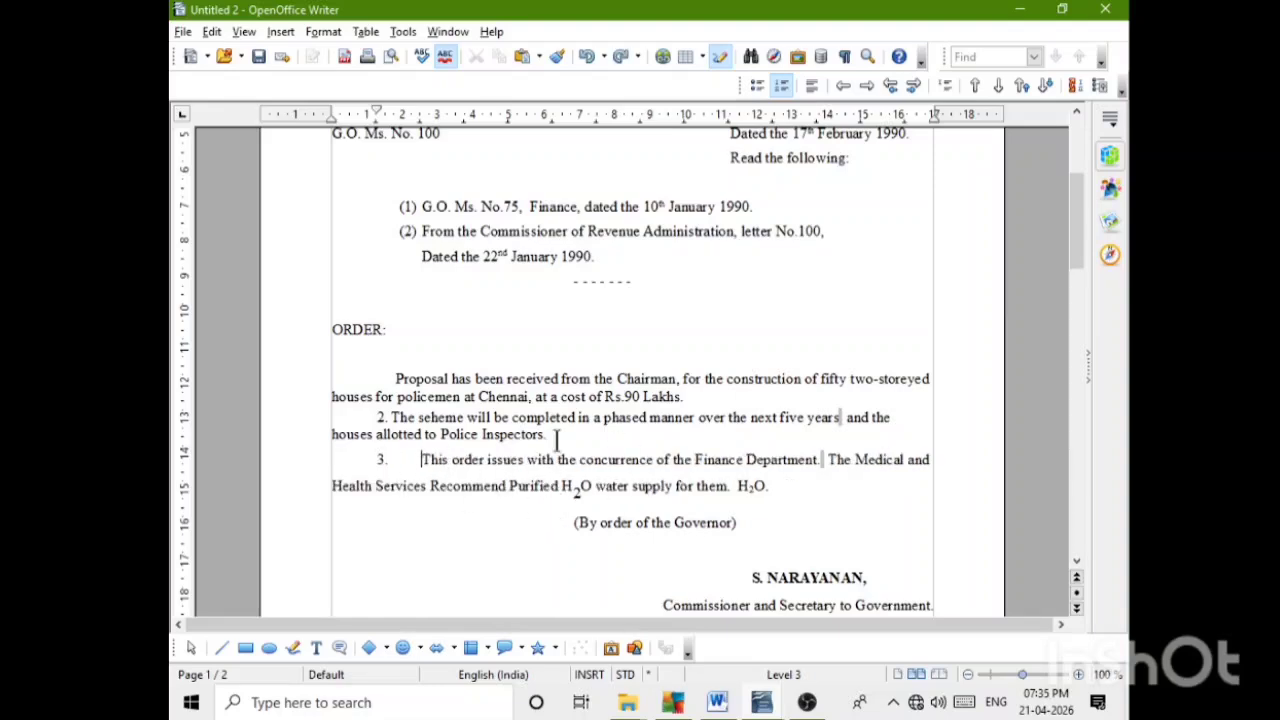
# Move the tab stop of order paragraph 3 to about 1.8 cm to narrow the gap between its number and text.
pyautogui.moveTo(777, 486); pyautogui.dragTo(303, 458)
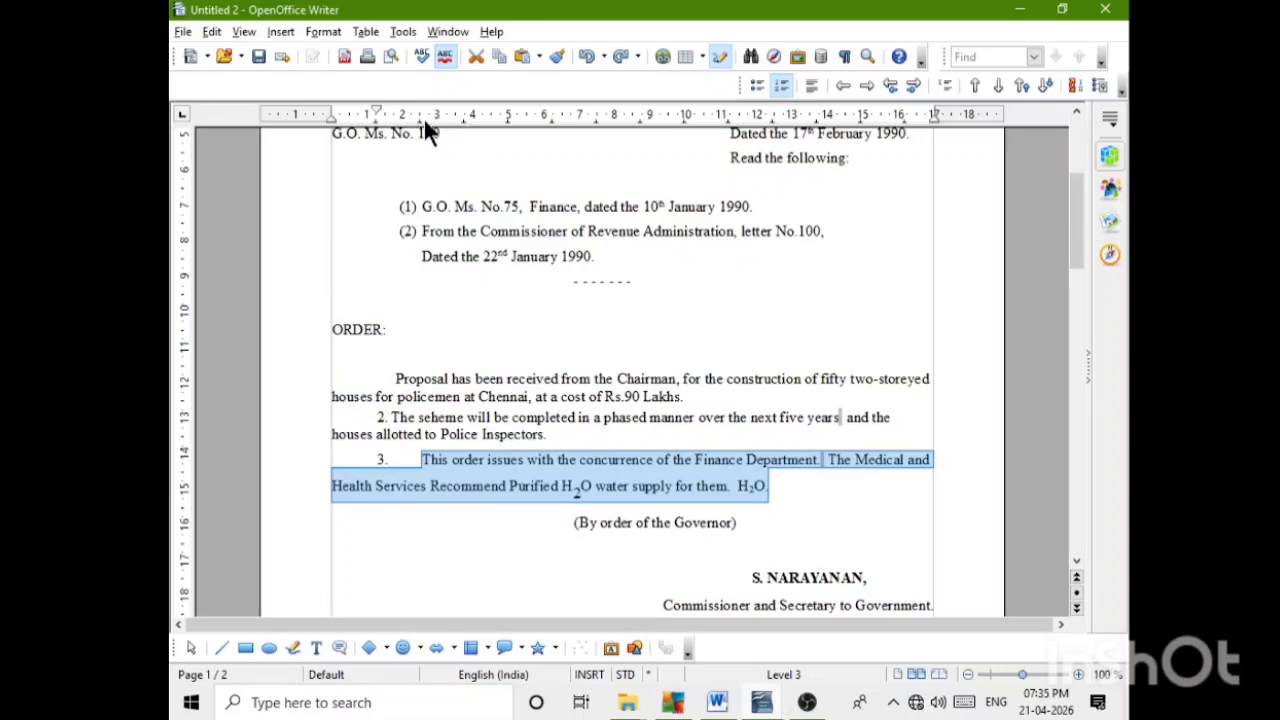
pyautogui.moveTo(419, 118); pyautogui.dragTo(396, 120)
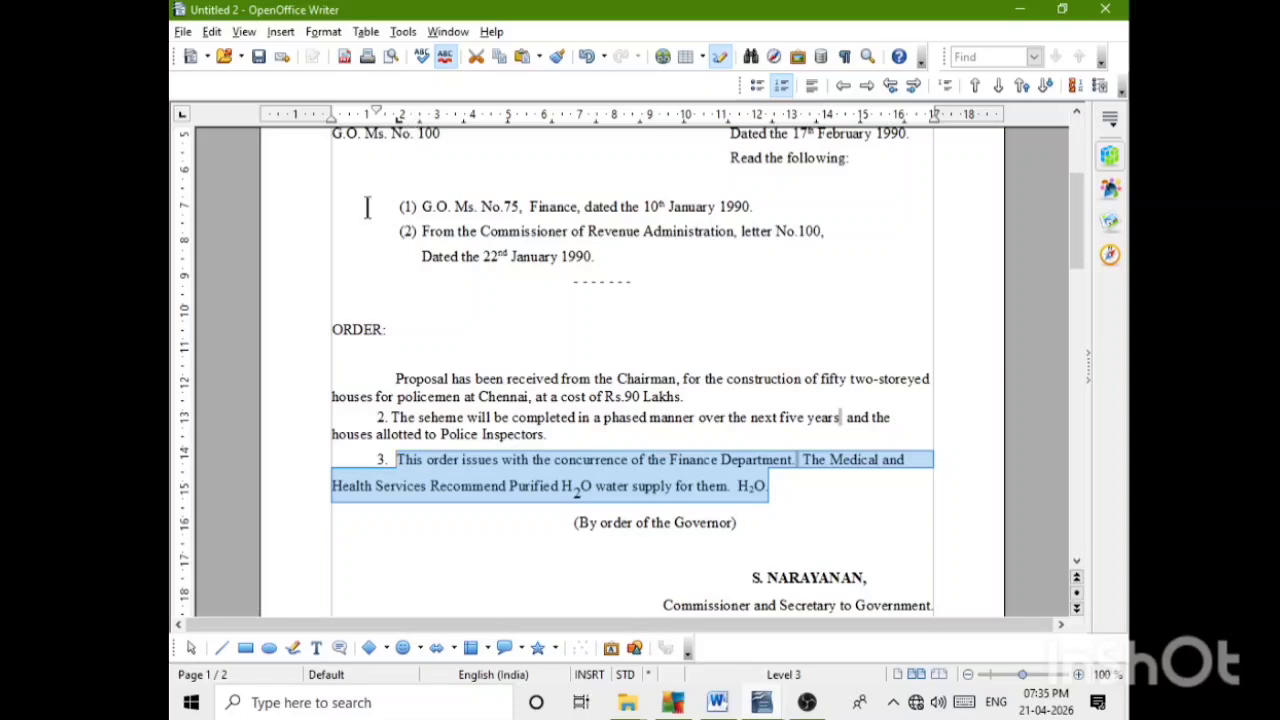
pyautogui.click(845, 519)
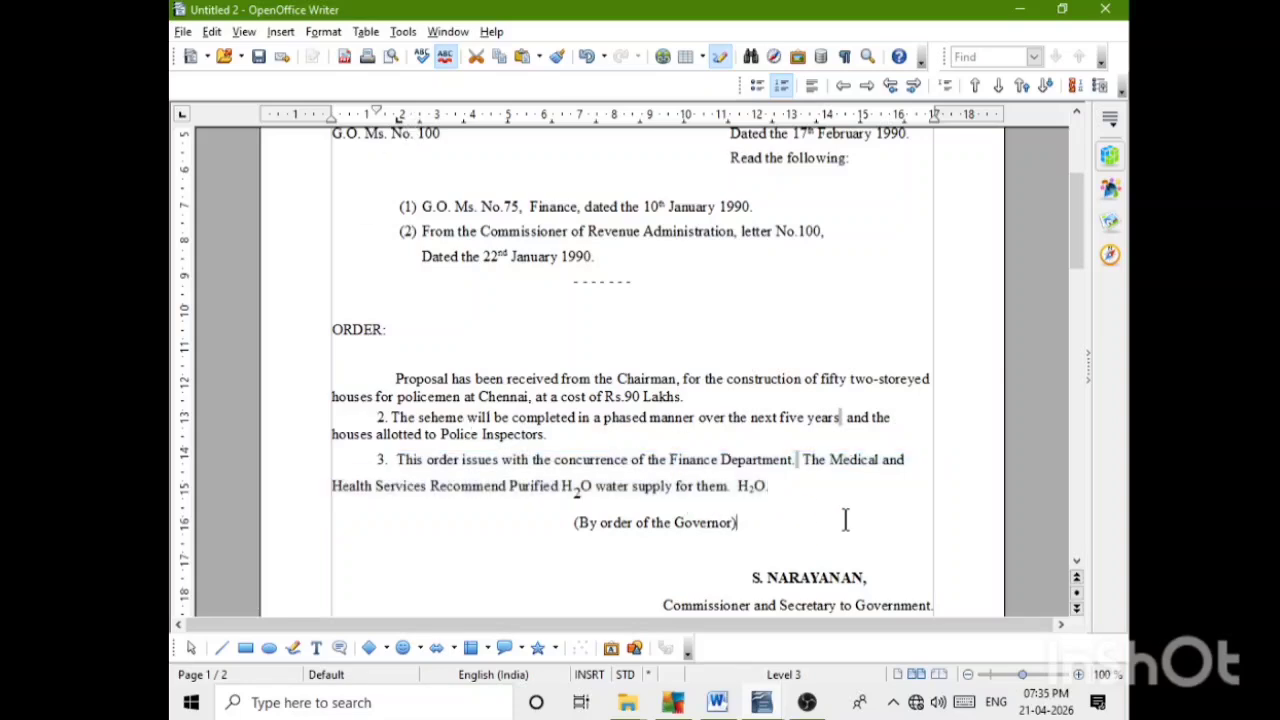
# Review the finished order from the government heading through the signature and addressee blocks to the "Section Officer." line.
pyautogui.scroll(-1, 845, 519)
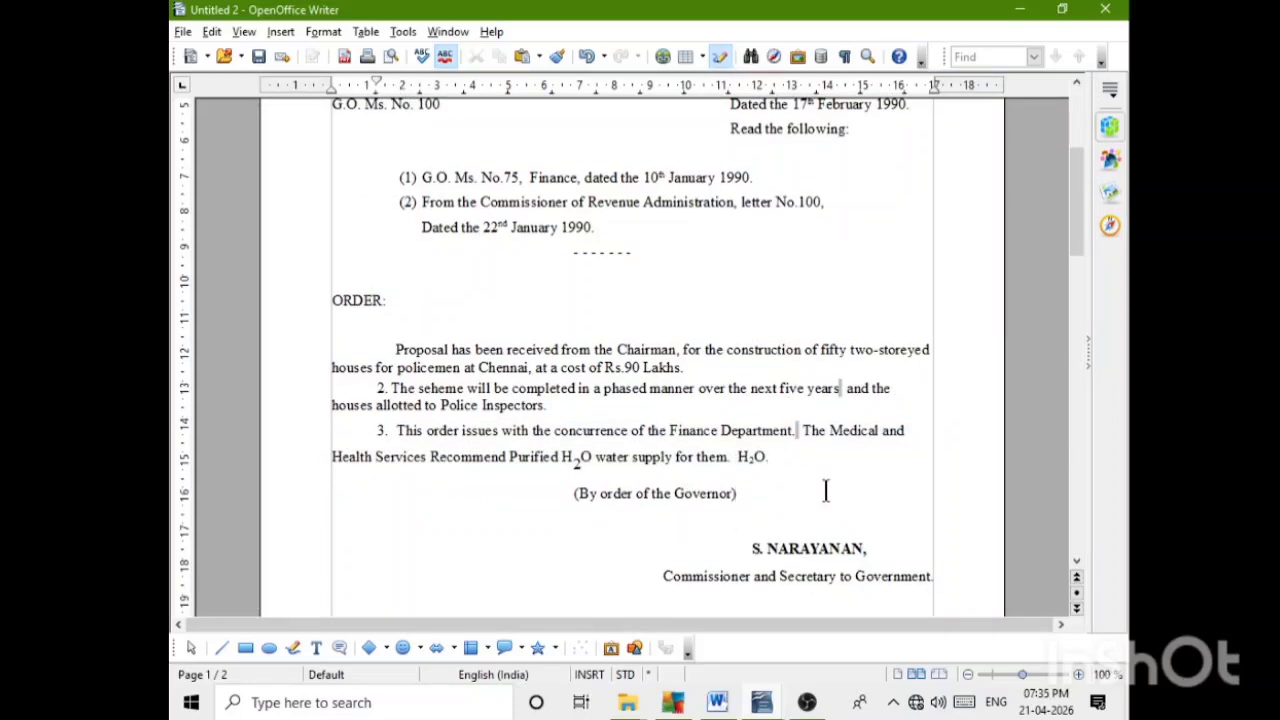
pyautogui.scroll(-2, 826, 490)
pyautogui.scroll(-3, 826, 490)
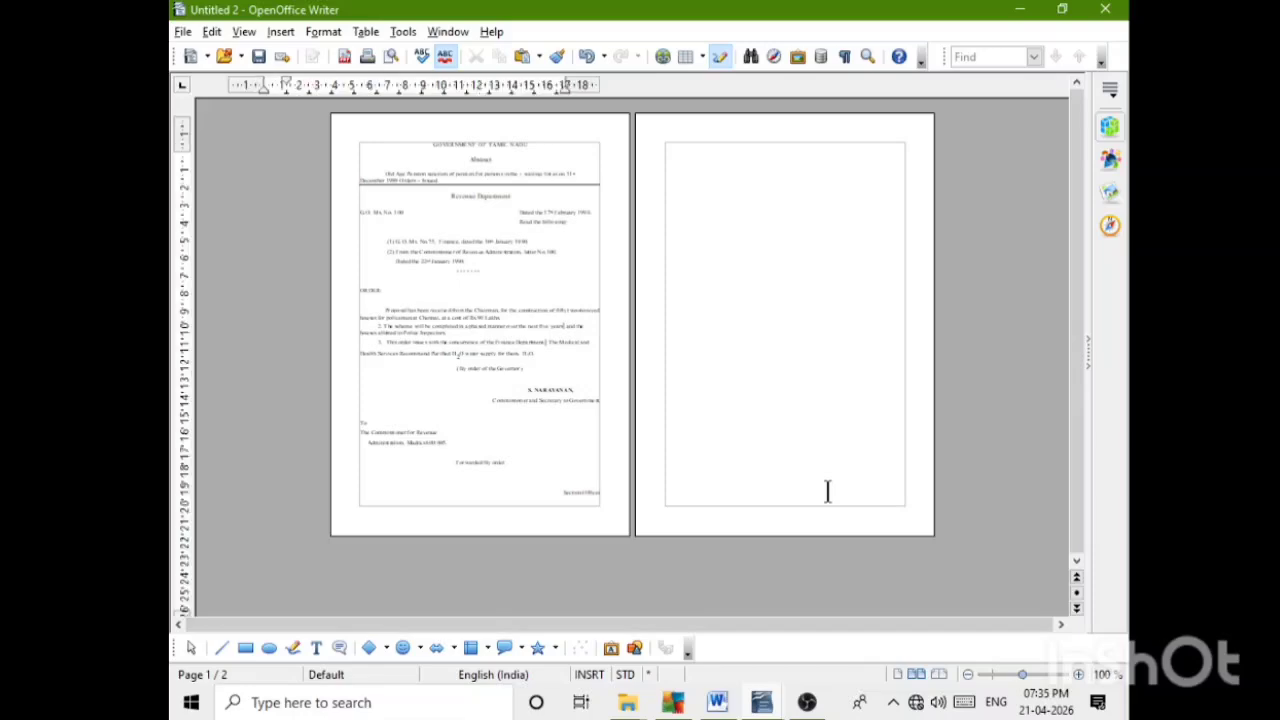
pyautogui.scroll(4, 827, 490)
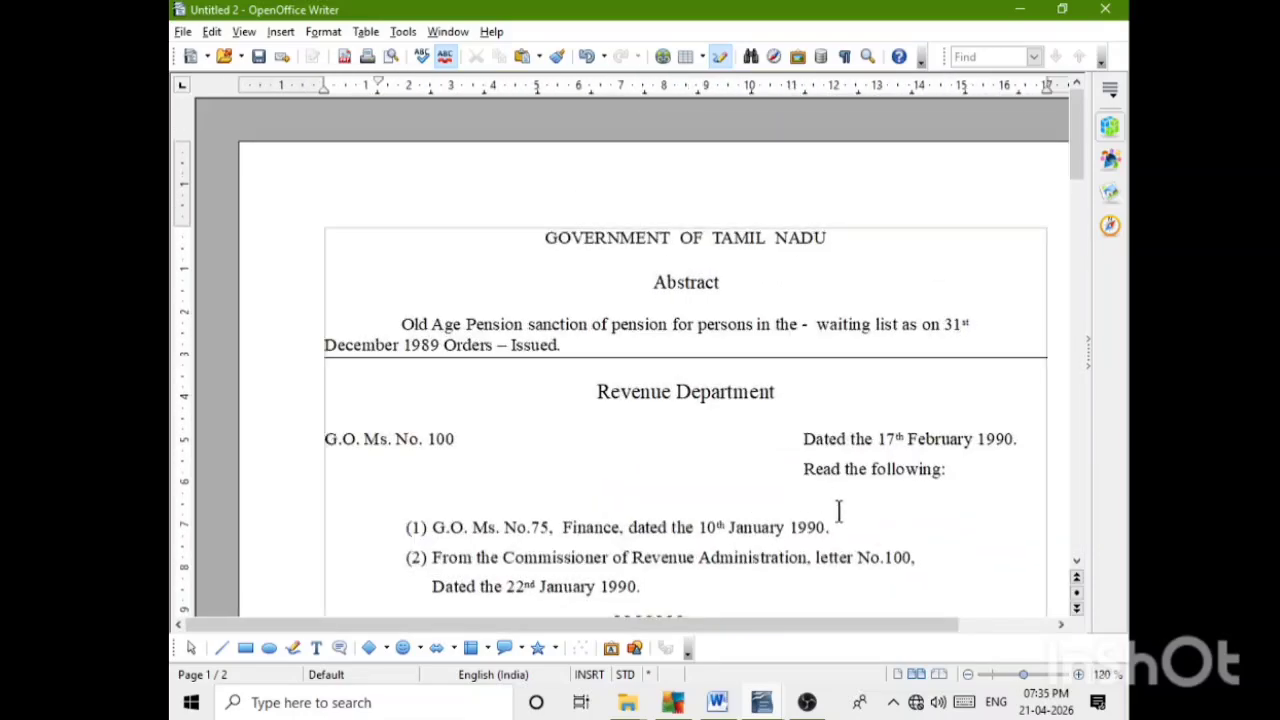
pyautogui.scroll(-6, 838, 512)
pyautogui.scroll(-5, 838, 512)
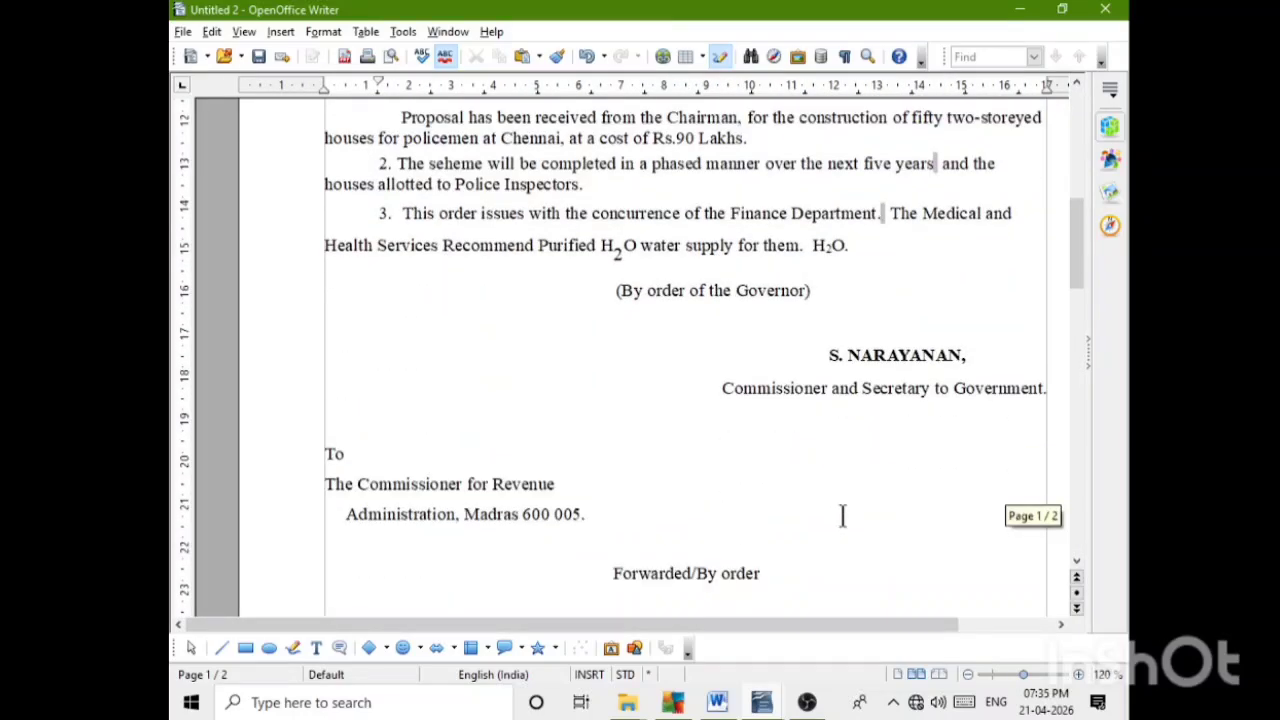
pyautogui.scroll(-6, 842, 515)
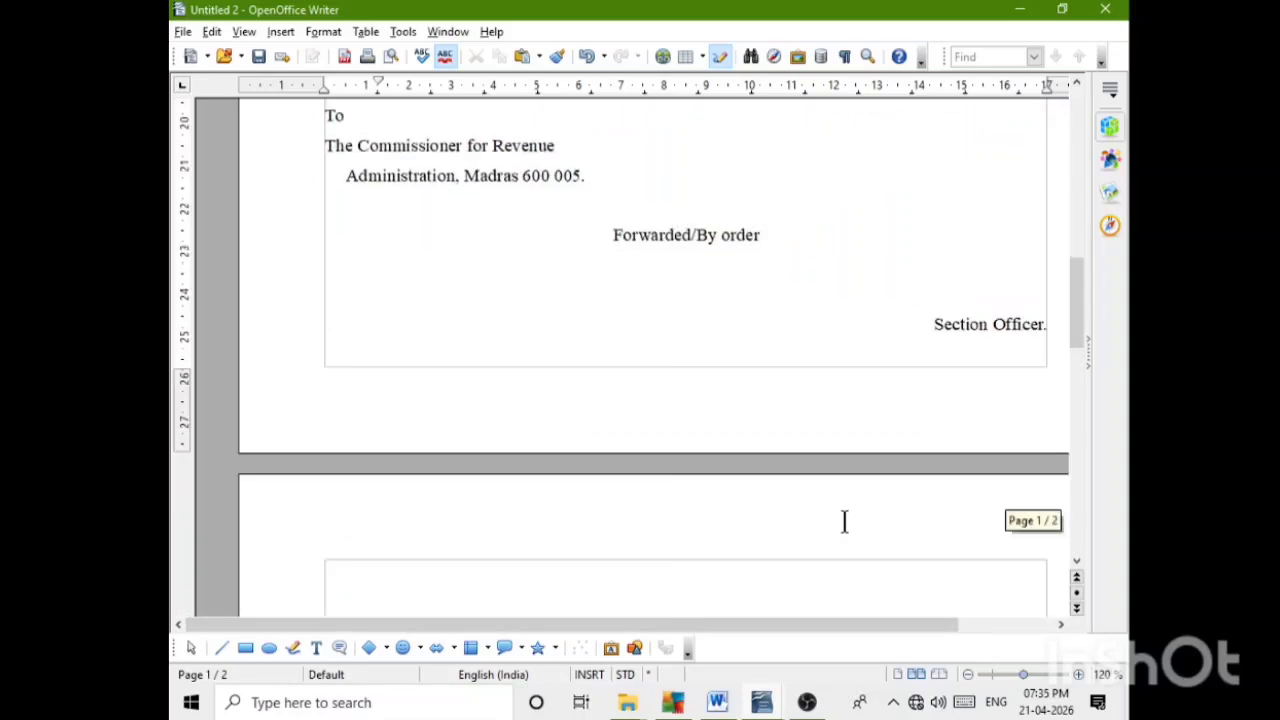